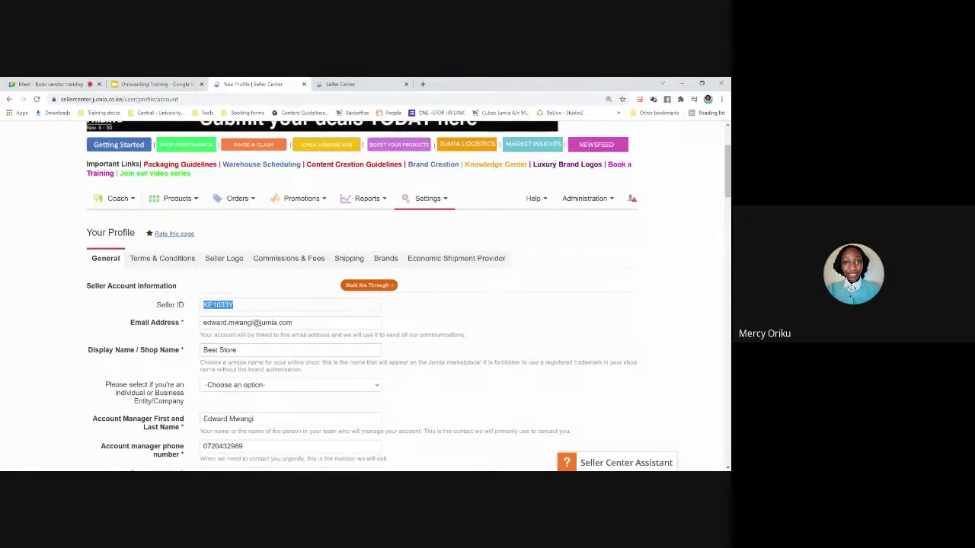
Examine the seller account information, including the shop name field and the shop name in the page header
{"action": "scroll", "coordinate": [212, 310], "scroll_direction": "down", "scroll_amount": 2}
{"action": "scroll", "coordinate": [212, 311], "scroll_direction": "down", "scroll_amount": 2}
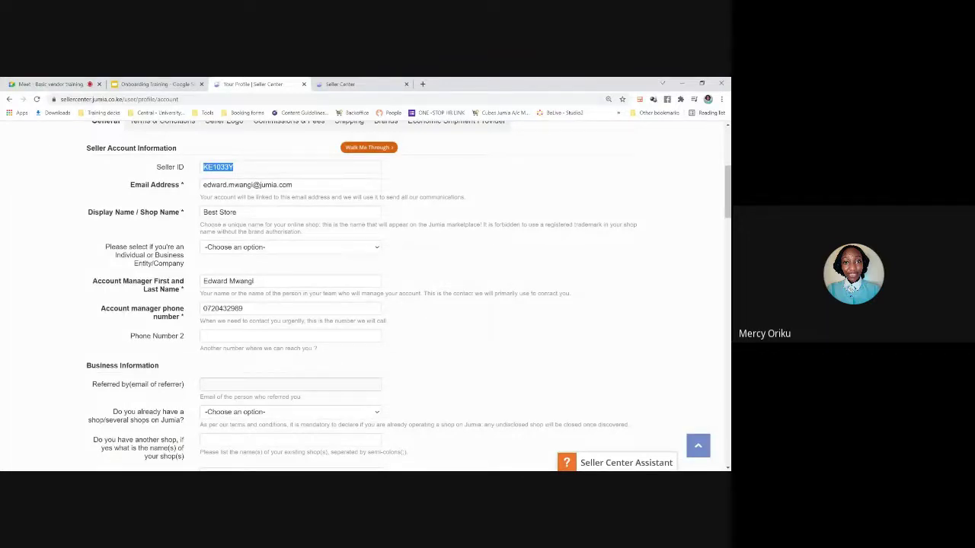
{"action": "scroll", "coordinate": [409, 295], "scroll_direction": "down", "scroll_amount": 1}
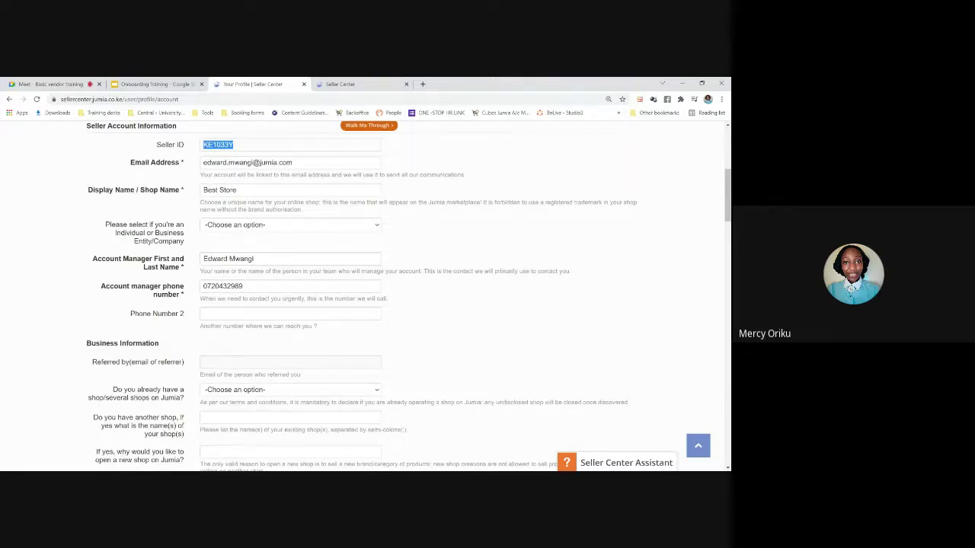
{"action": "left_click", "coordinate": [181, 194]}
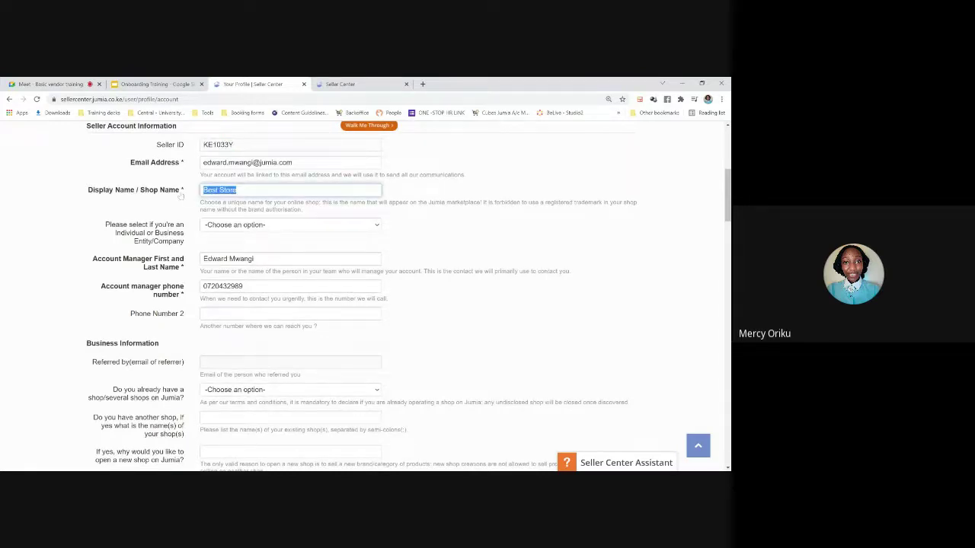
{"action": "scroll", "coordinate": [180, 196], "scroll_direction": "up", "scroll_amount": 7}
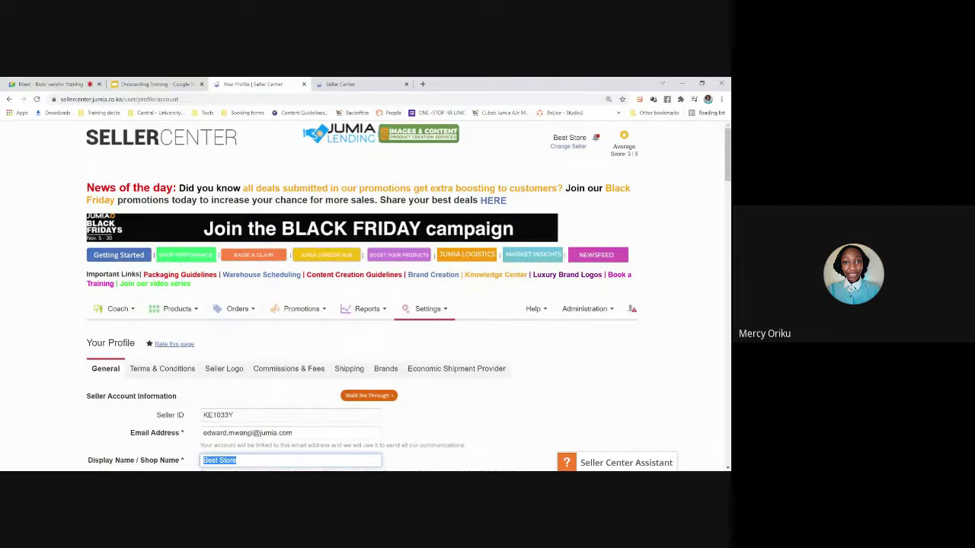
{"action": "scroll", "coordinate": [408, 297], "scroll_direction": "down", "scroll_amount": 1}
{"action": "scroll", "coordinate": [408, 297], "scroll_direction": "down", "scroll_amount": 2}
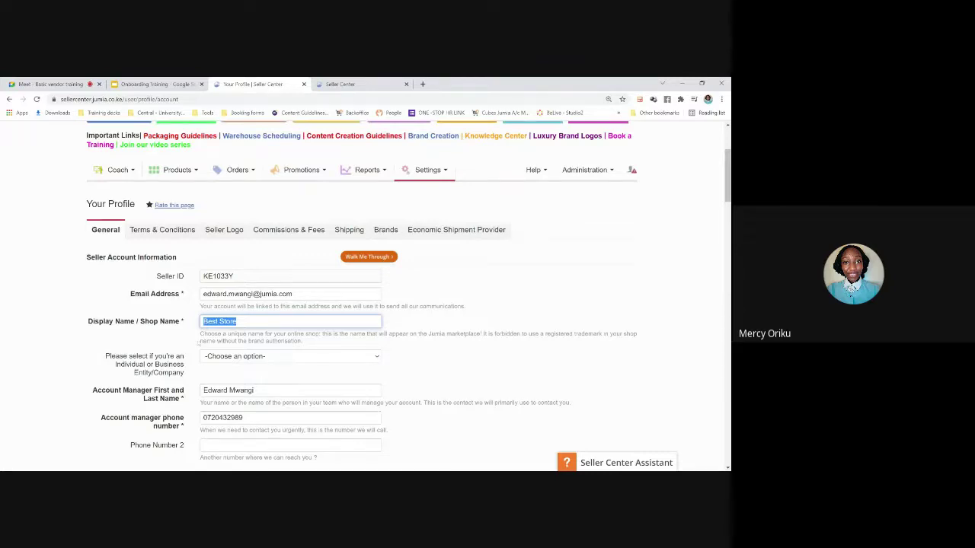
{"action": "left_click", "coordinate": [194, 343]}
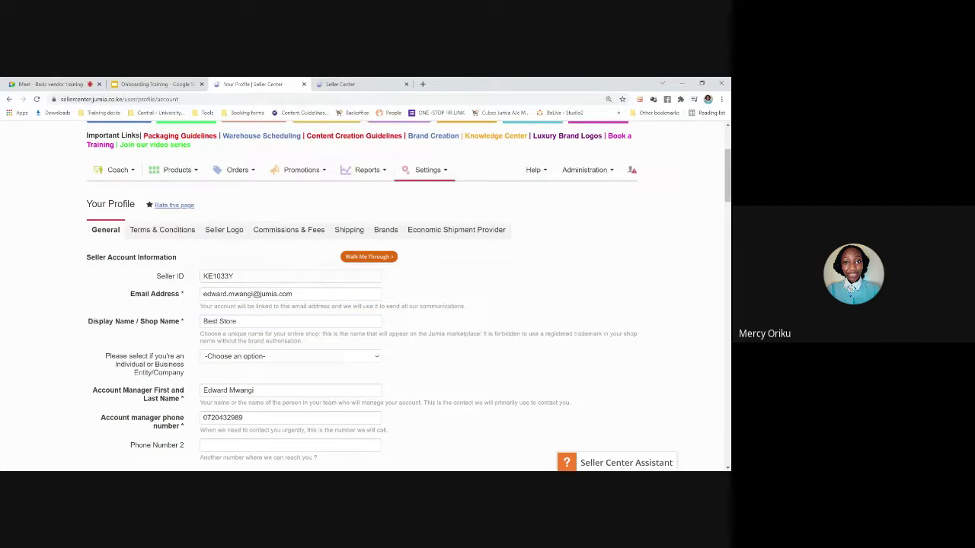
Examine the business and shop information fields of the profile, from contact details through ID, PIN and VAT documents to the bank account section
{"action": "scroll", "coordinate": [365, 305], "scroll_direction": "down", "scroll_amount": 3}
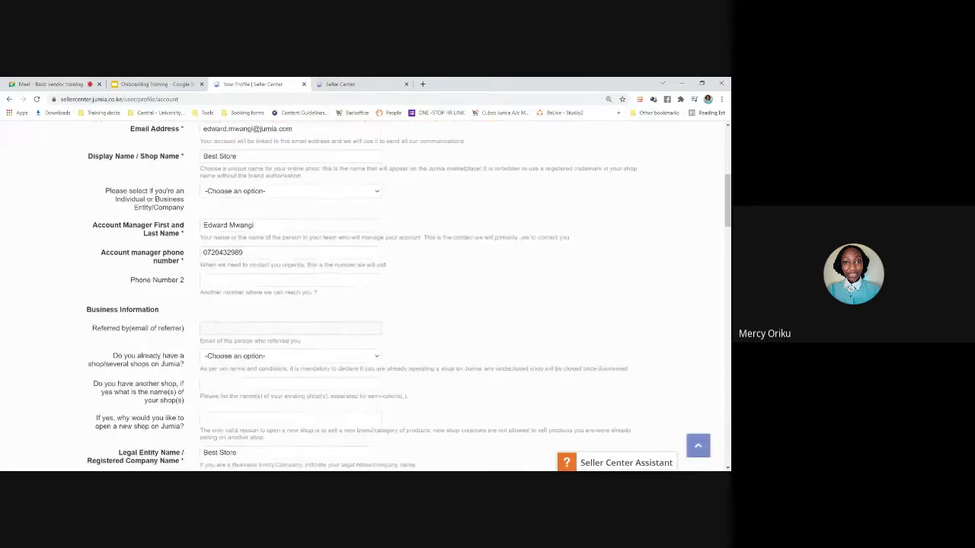
{"action": "scroll", "coordinate": [240, 346], "scroll_direction": "down", "scroll_amount": 3}
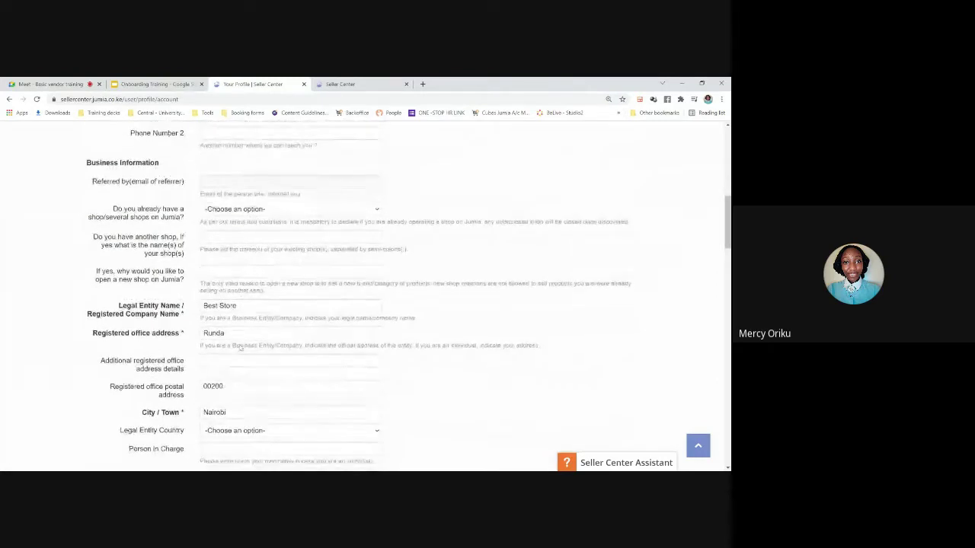
{"action": "scroll", "coordinate": [240, 348], "scroll_direction": "down", "scroll_amount": 2}
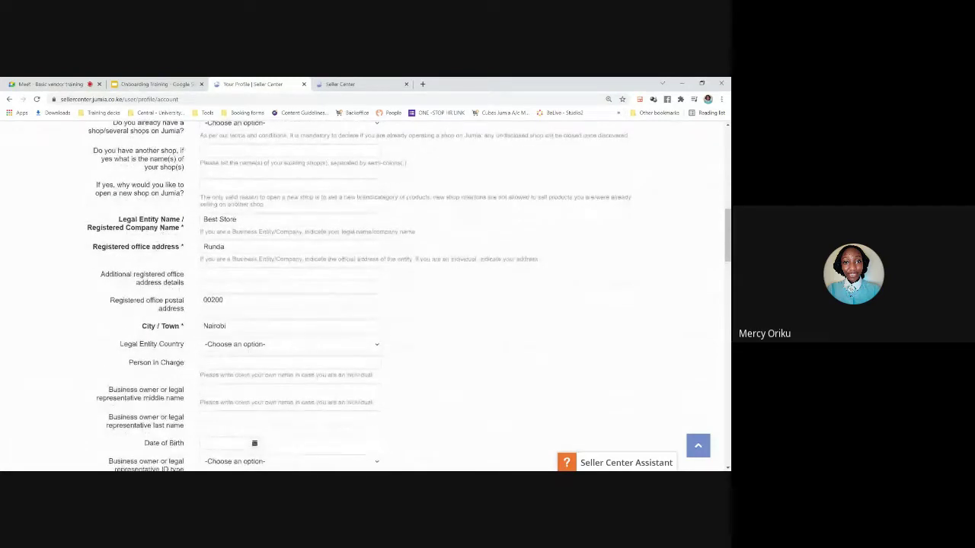
{"action": "scroll", "coordinate": [240, 348], "scroll_direction": "down", "scroll_amount": 2}
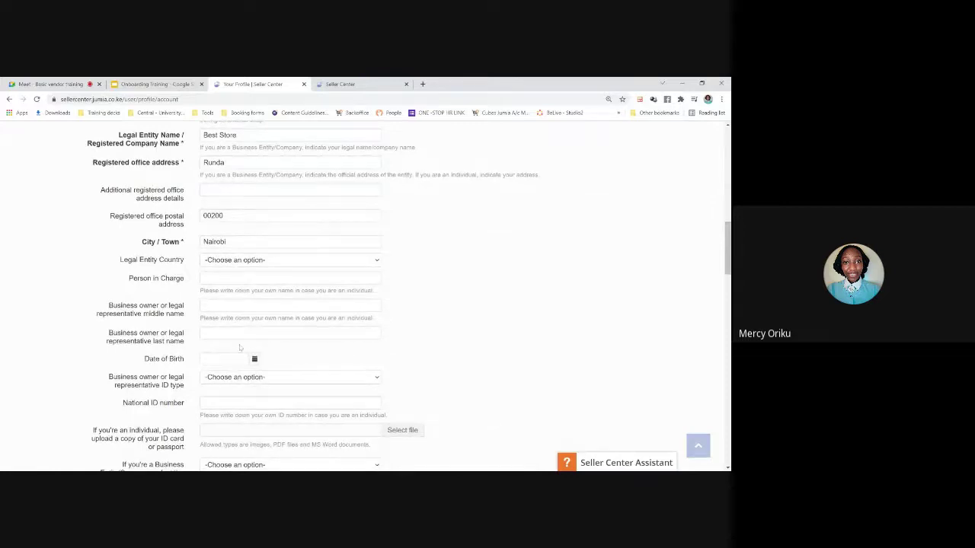
{"action": "scroll", "coordinate": [240, 348], "scroll_direction": "down", "scroll_amount": 2}
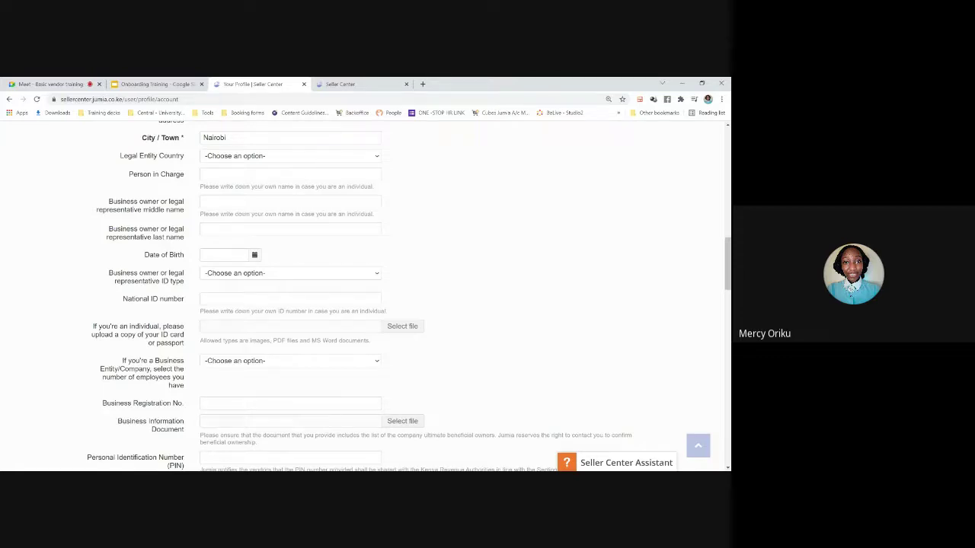
{"action": "scroll", "coordinate": [240, 347], "scroll_direction": "down", "scroll_amount": 1}
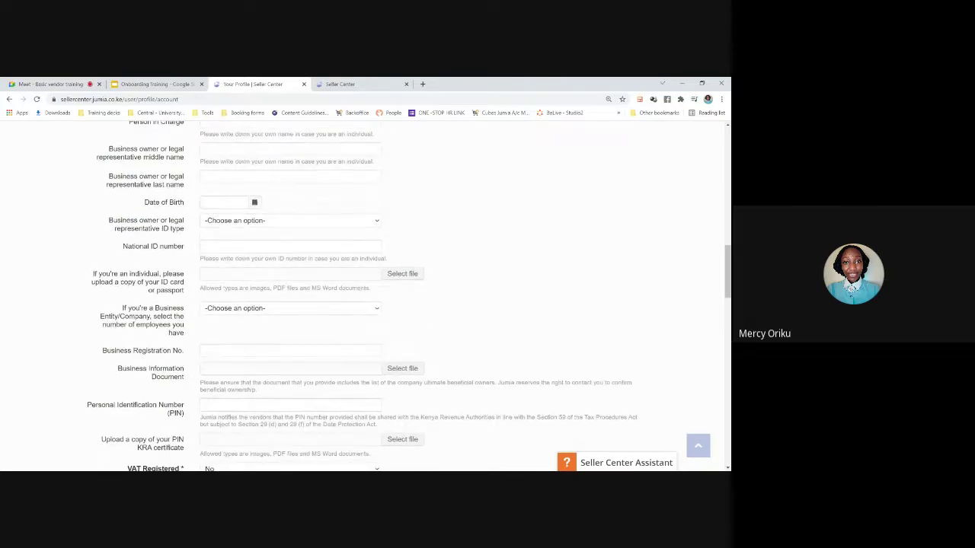
{"action": "scroll", "coordinate": [366, 297], "scroll_direction": "down", "scroll_amount": 1}
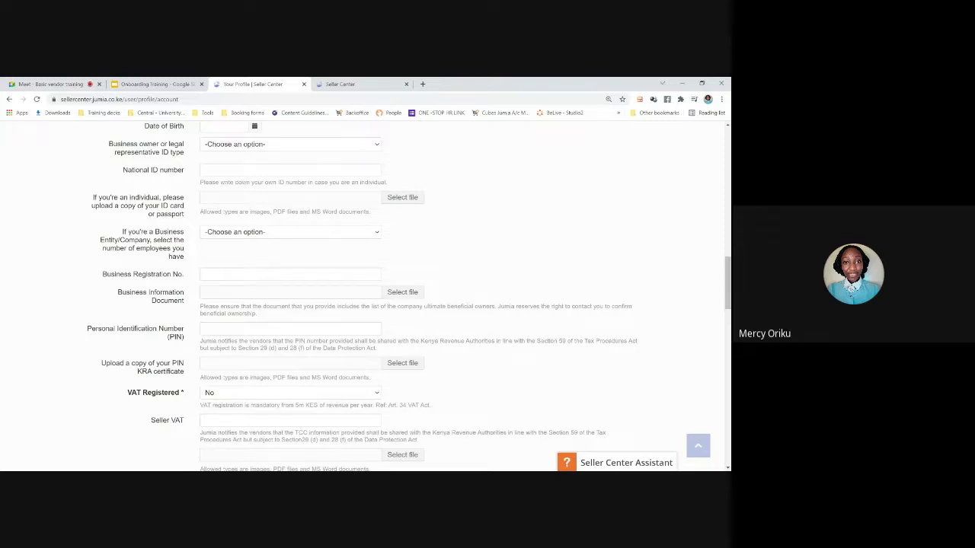
{"action": "scroll", "coordinate": [227, 386], "scroll_direction": "down", "scroll_amount": 4}
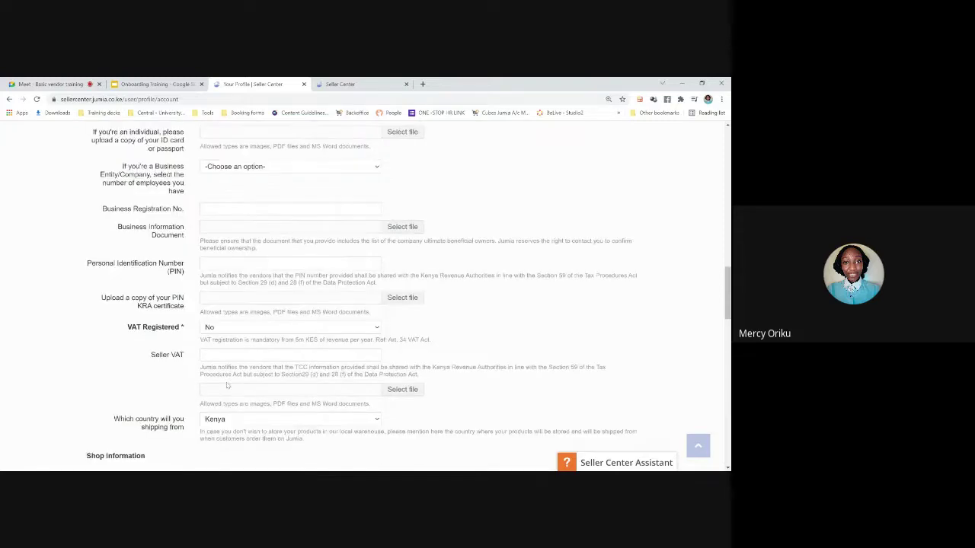
{"action": "scroll", "coordinate": [226, 386], "scroll_direction": "down", "scroll_amount": 1}
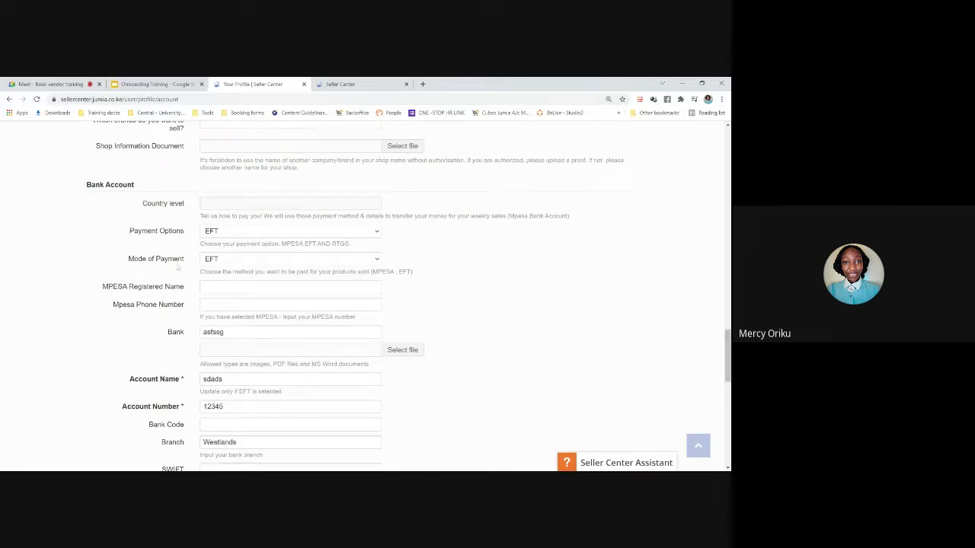
Set the Mode of Payment to MPESA and highlight the MPESA Registered Name and Mpesa Phone Number labels
{"action": "left_click_drag", "start_coordinate": [185, 266], "coordinate": [129, 274]}
{"action": "left_click", "coordinate": [227, 271]}
{"action": "left_click_drag", "start_coordinate": [102, 287], "coordinate": [183, 311]}
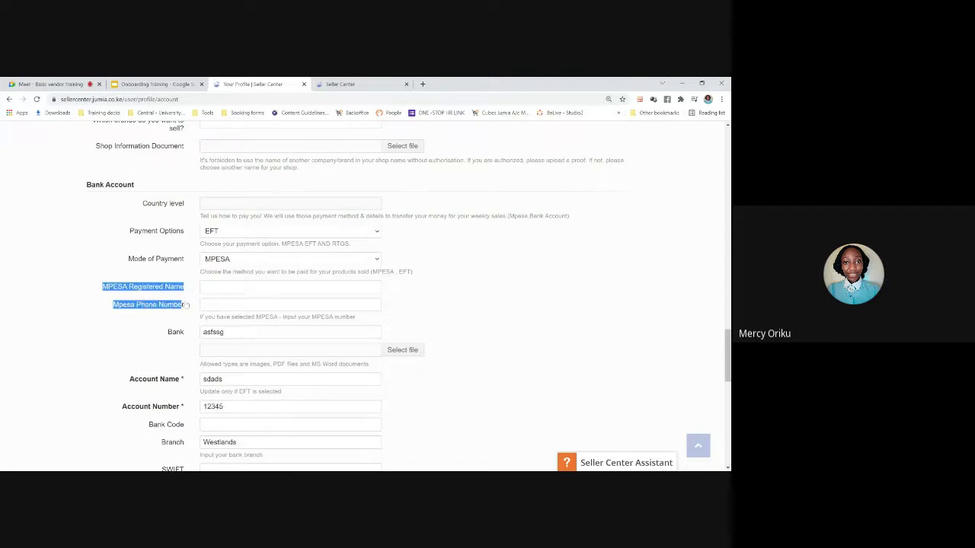
Return the Mode of Payment to EFT, highlight the Bank label and review the bank account fields
{"action": "left_click", "coordinate": [239, 260]}
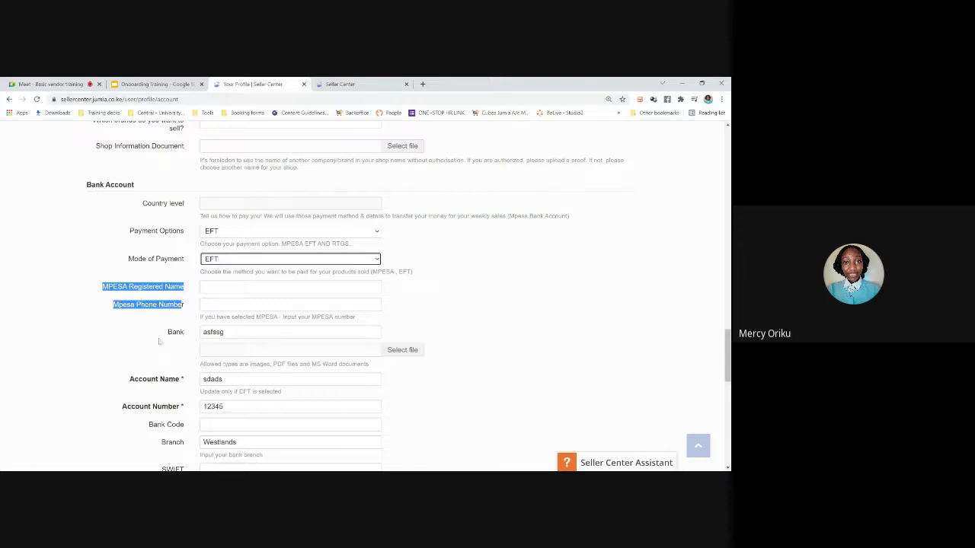
{"action": "left_click", "coordinate": [159, 342]}
{"action": "left_click_drag", "start_coordinate": [185, 336], "coordinate": [168, 336]}
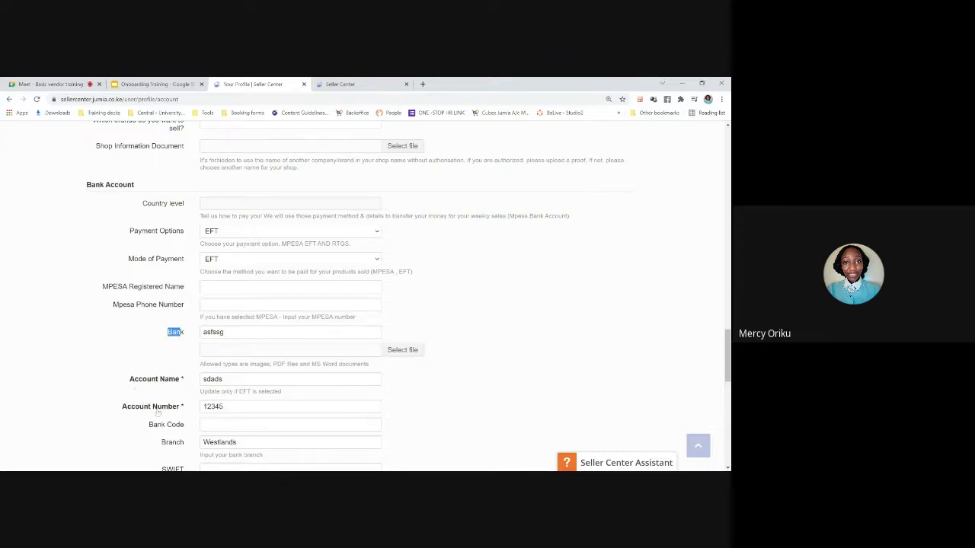
{"action": "scroll", "coordinate": [160, 413], "scroll_direction": "down", "scroll_amount": 3}
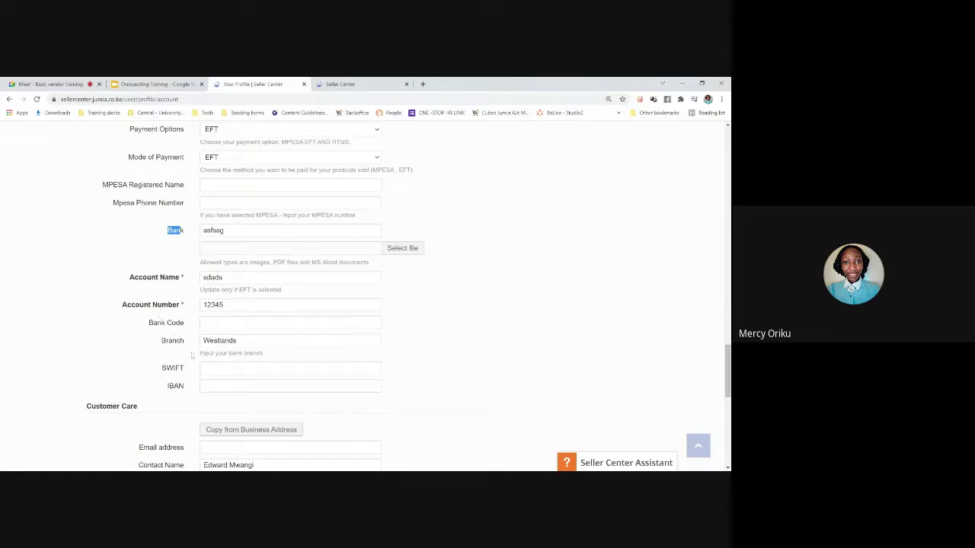
Set the holiday period's start date to 2017-07-19 and its end date to 2017-07-28
{"action": "scroll", "coordinate": [194, 352], "scroll_direction": "down", "scroll_amount": 7}
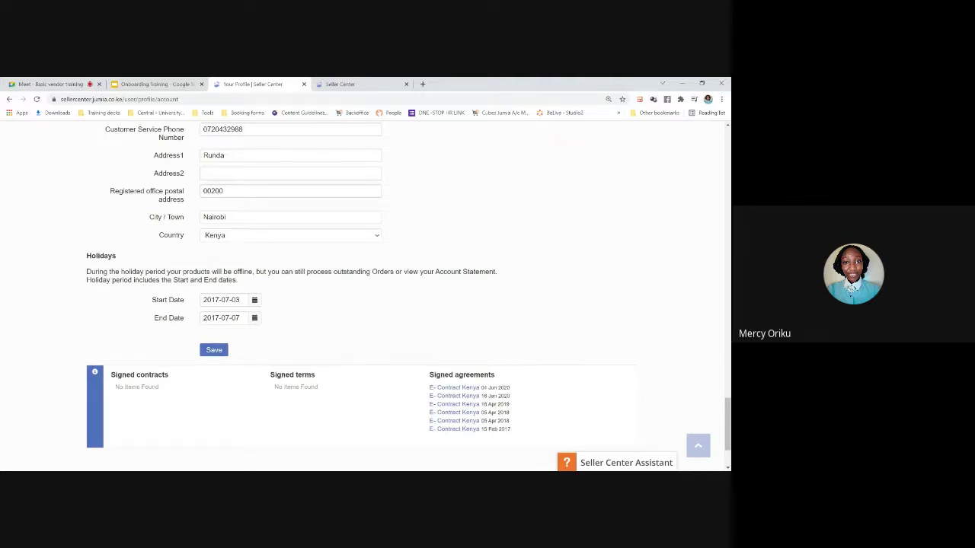
{"action": "left_click", "coordinate": [256, 301]}
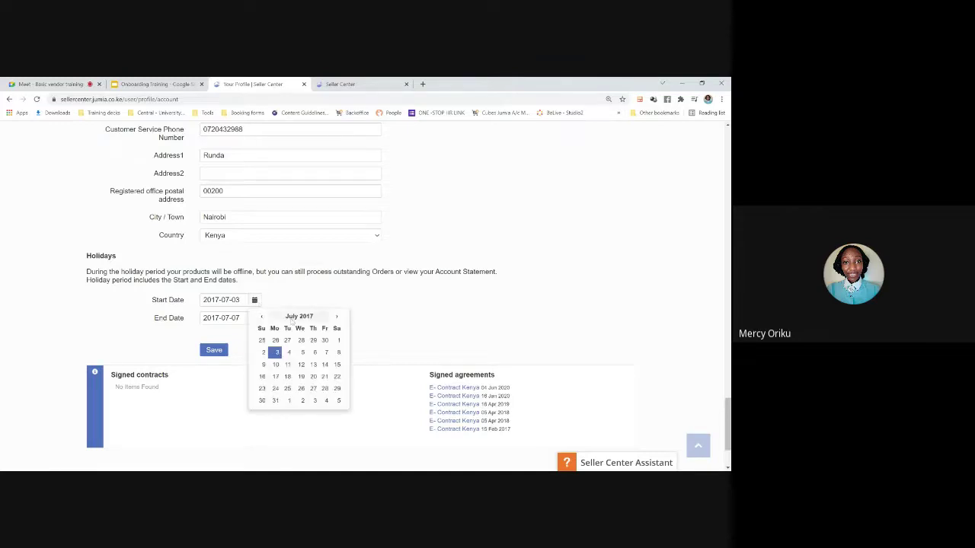
{"action": "left_click", "coordinate": [301, 377]}
{"action": "left_click", "coordinate": [255, 318]}
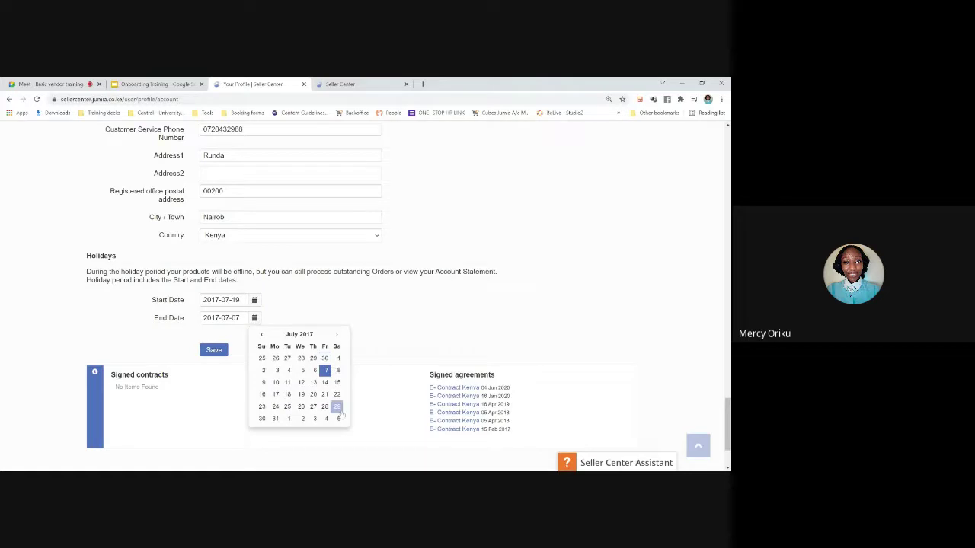
{"action": "left_click", "coordinate": [301, 407]}
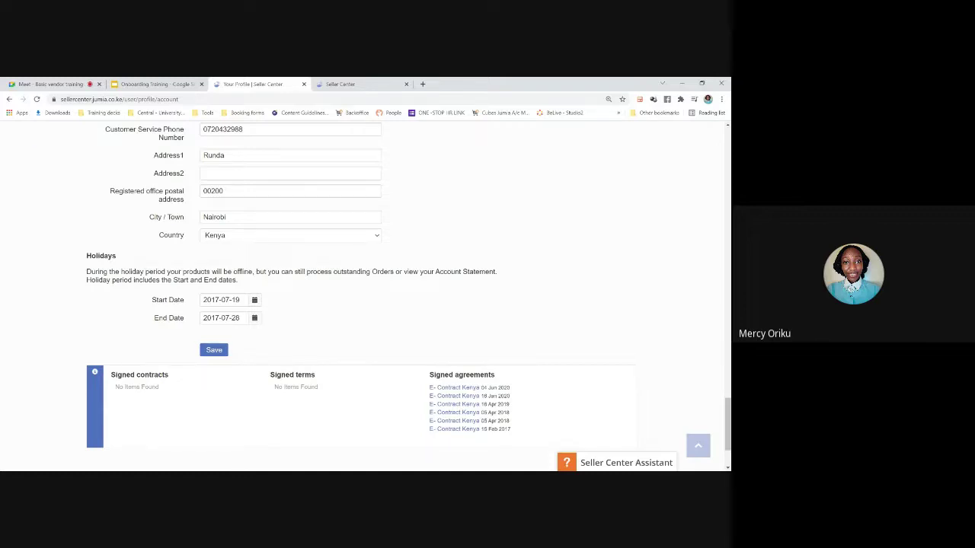
Look over the signed agreements at the end of the profile, and return to the profile's section headings
{"action": "scroll", "coordinate": [366, 289], "scroll_direction": "down", "scroll_amount": 2}
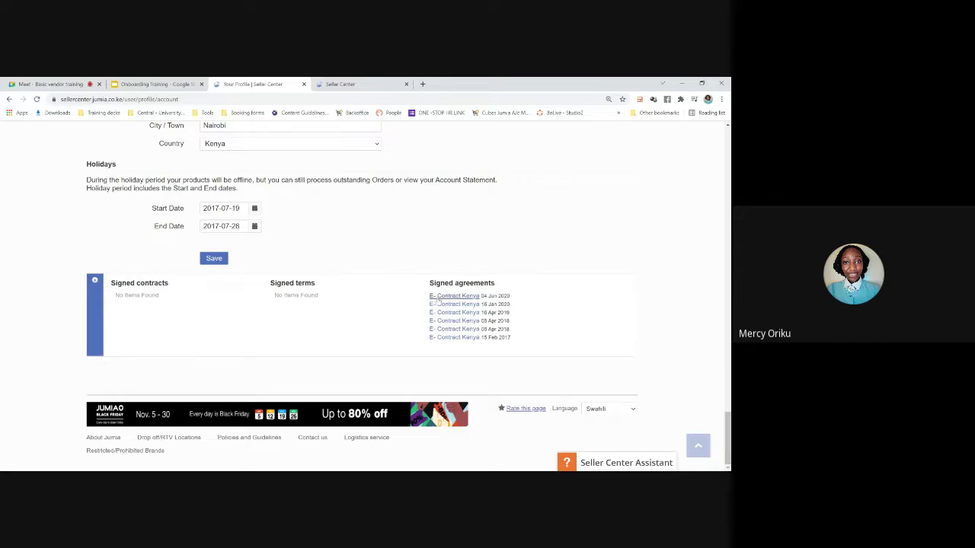
{"action": "scroll", "coordinate": [343, 250], "scroll_direction": "up", "scroll_amount": 15}
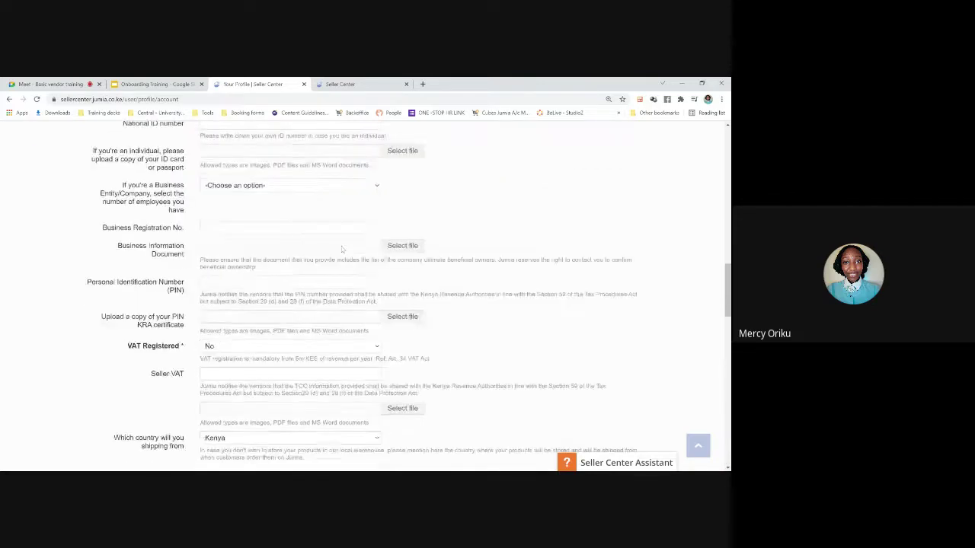
{"action": "scroll", "coordinate": [343, 250], "scroll_direction": "up", "scroll_amount": 10}
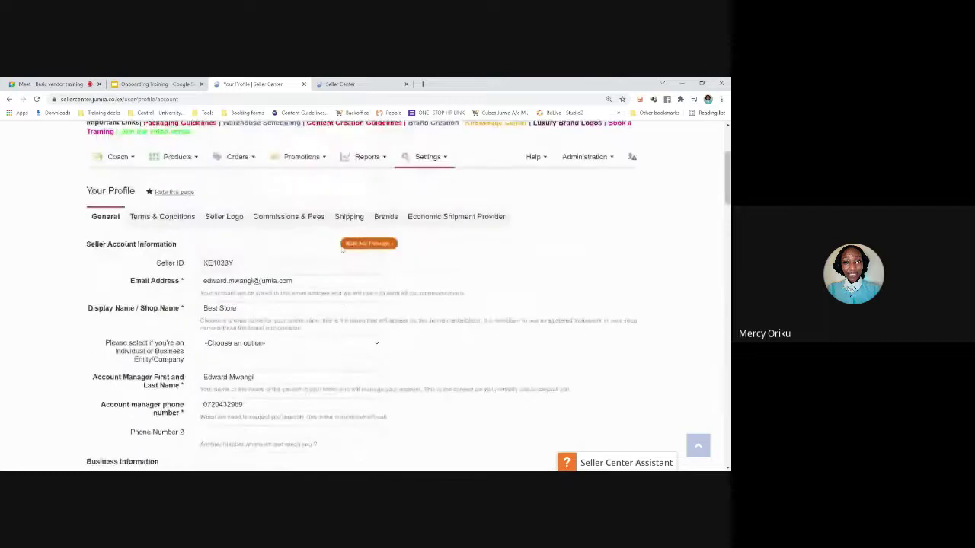
{"action": "scroll", "coordinate": [341, 251], "scroll_direction": "up", "scroll_amount": 1}
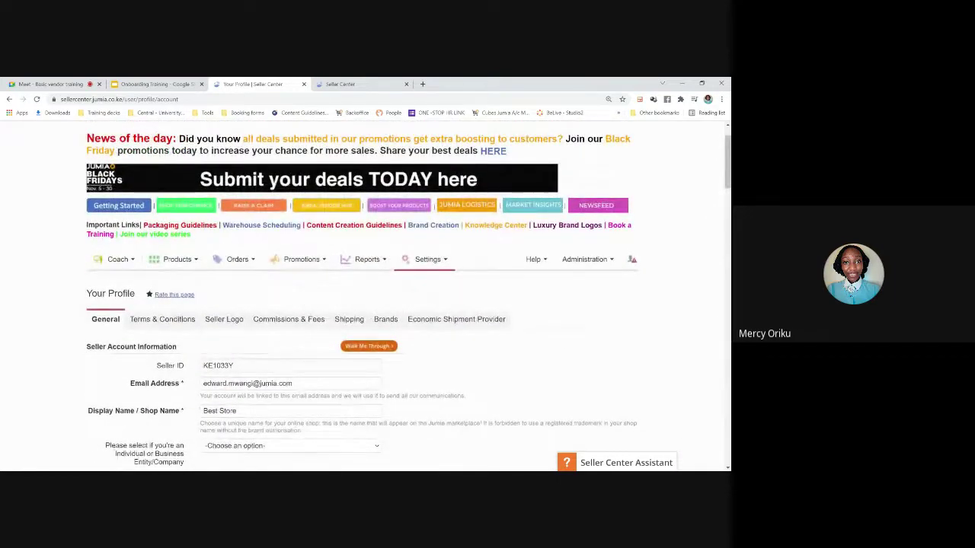
Check the Google Meet call and the Profile Functions slide in Google Slides, and return to the seller profile
{"action": "left_click", "coordinate": [68, 87]}
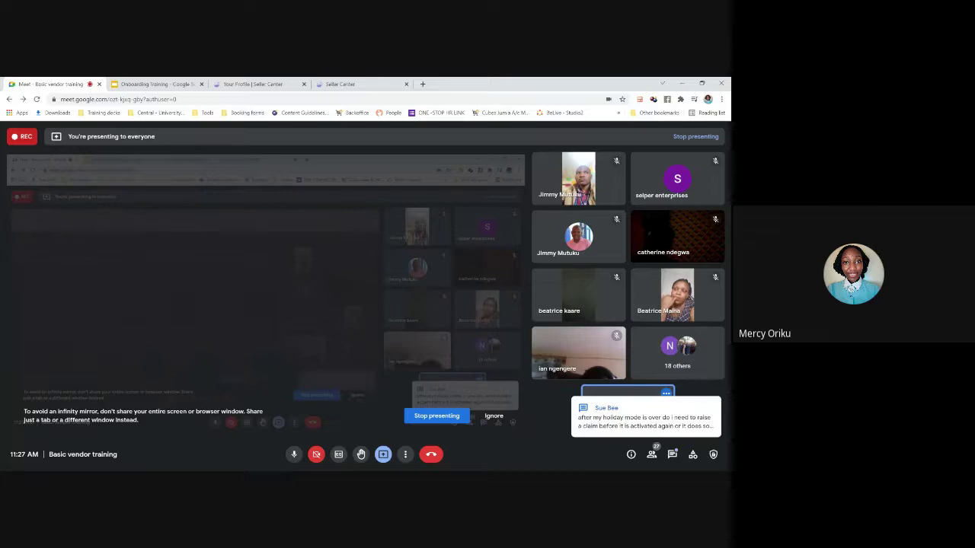
{"action": "left_click", "coordinate": [141, 85]}
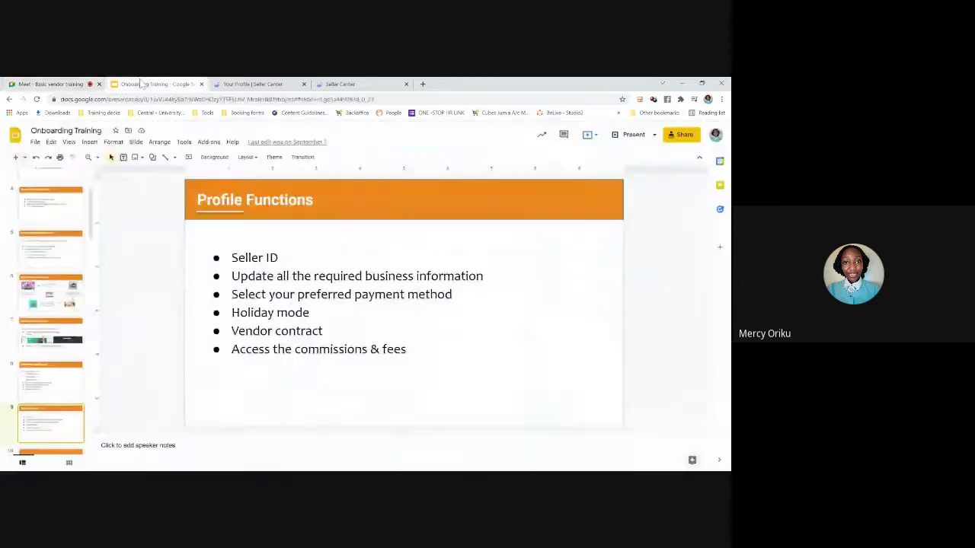
{"action": "left_click", "coordinate": [224, 85]}
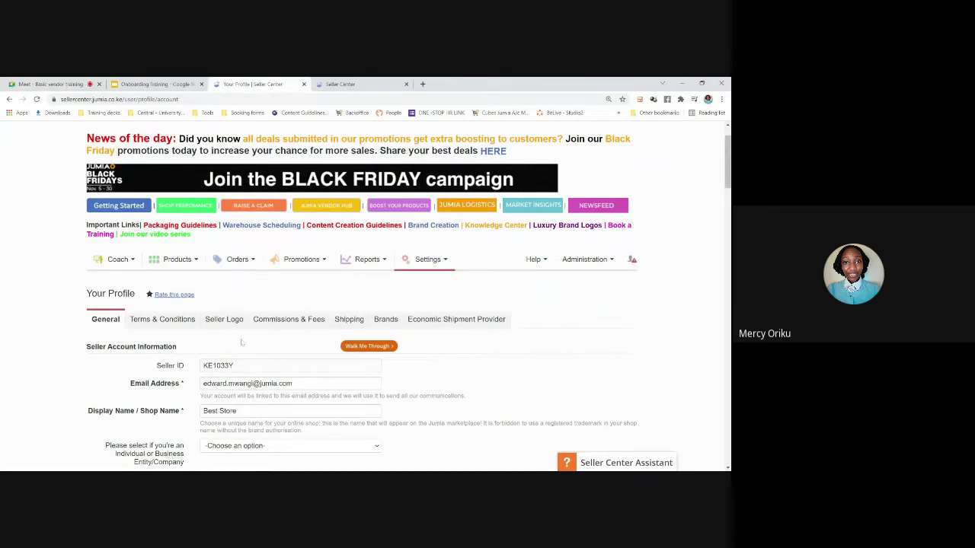
Open the profile's Commissions & Fees and view the Commission Rate details for each product category
{"action": "left_click", "coordinate": [293, 323]}
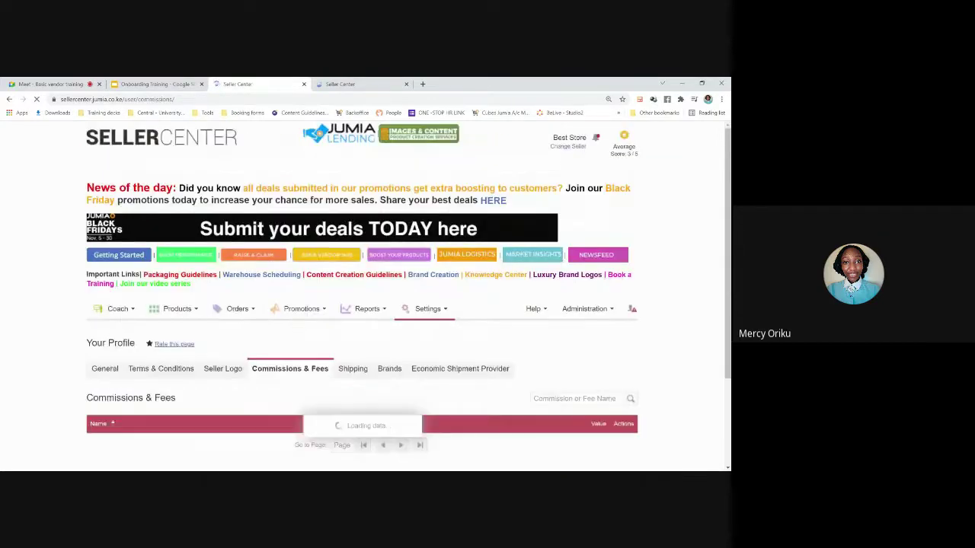
{"action": "scroll", "coordinate": [294, 325], "scroll_direction": "down", "scroll_amount": 3}
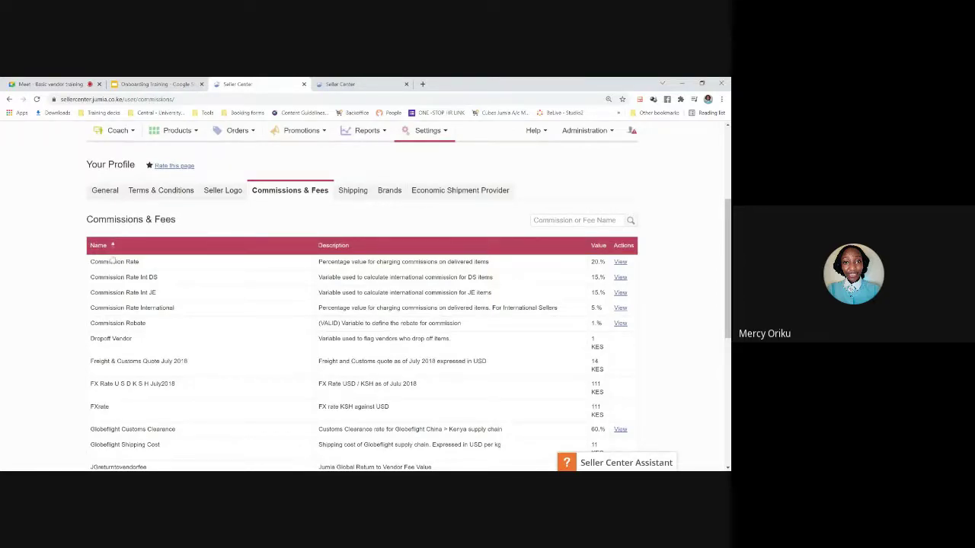
{"action": "left_click_drag", "start_coordinate": [103, 262], "coordinate": [145, 263]}
{"action": "left_click", "coordinate": [621, 262]}
{"action": "scroll", "coordinate": [623, 262], "scroll_direction": "down", "scroll_amount": 4}
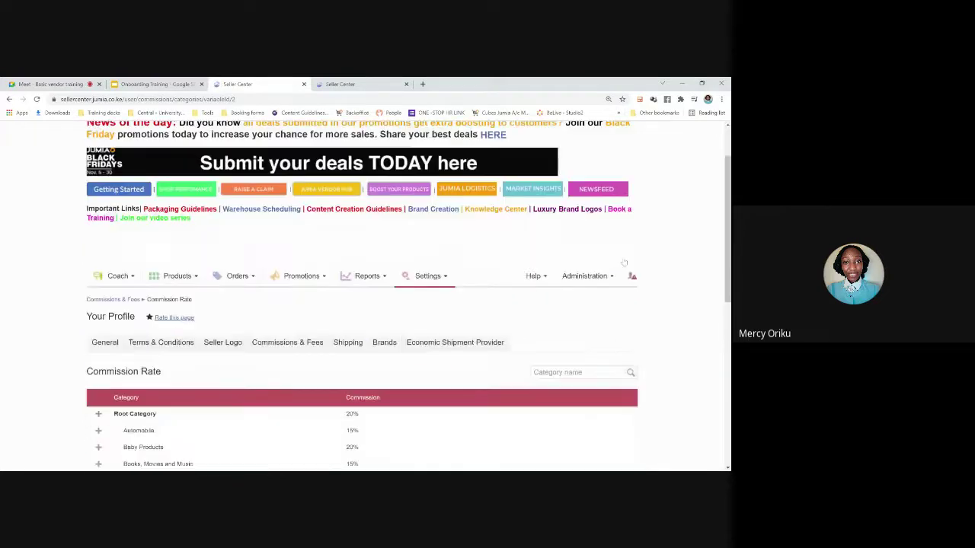
{"action": "scroll", "coordinate": [625, 261], "scroll_direction": "down", "scroll_amount": 1}
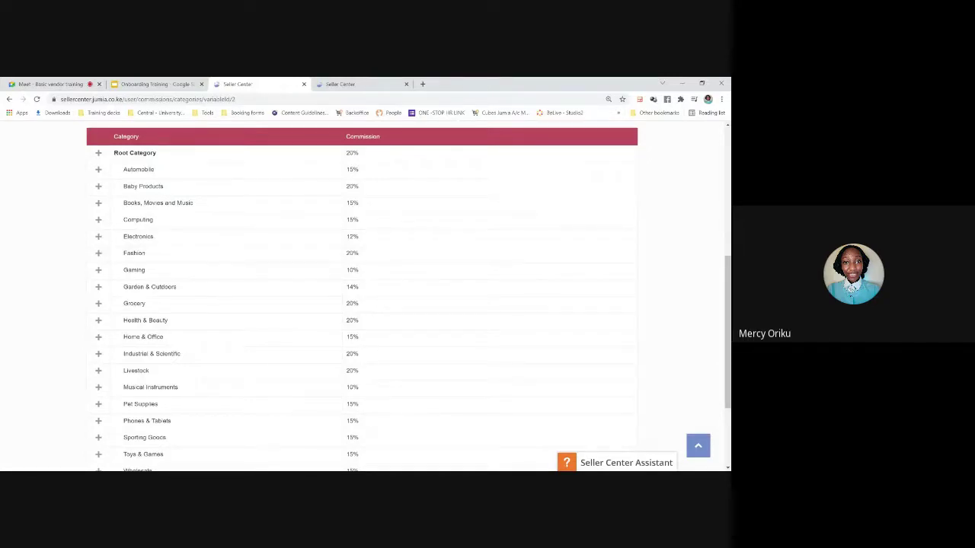
Switch to the Basic vendor training call in Google Meet
{"action": "left_click", "coordinate": [38, 83]}
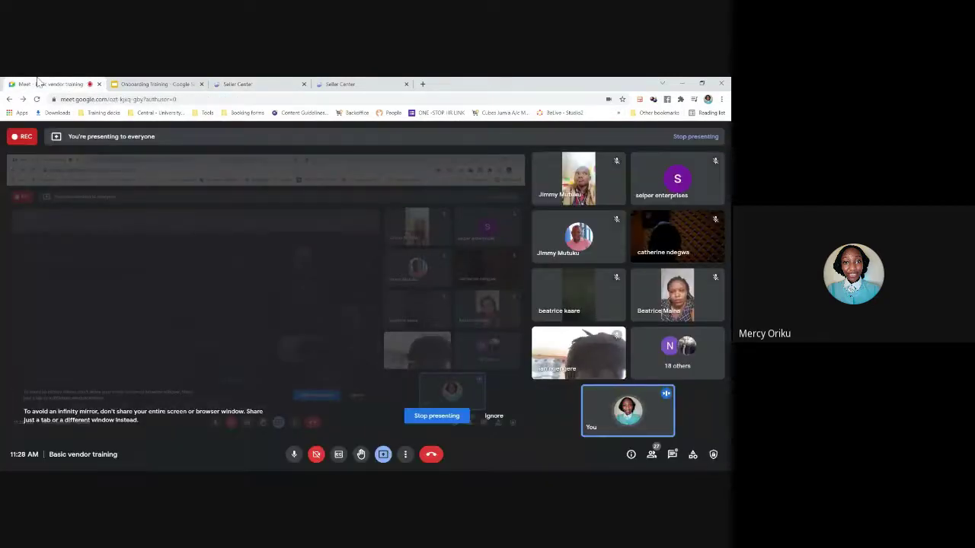
Read the in-call messages in Google Meet, and return to Seller Center to view the Fabrics commission rates under Fashion
{"action": "left_click", "coordinate": [671, 454]}
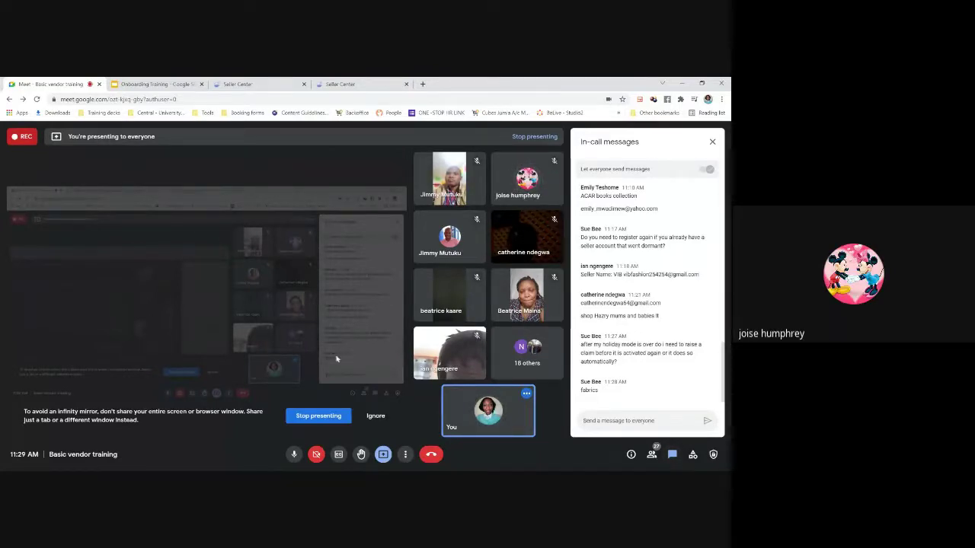
{"action": "left_click", "coordinate": [234, 84]}
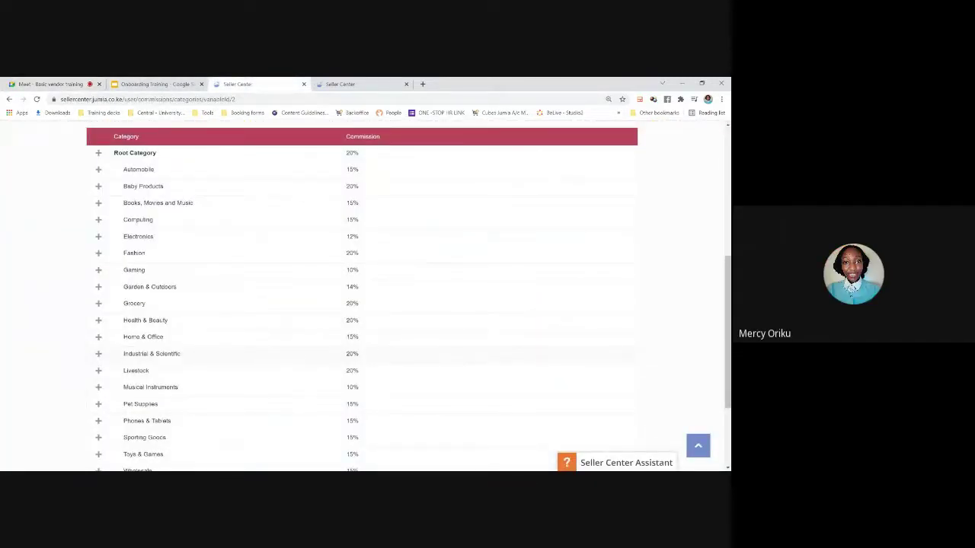
{"action": "left_click", "coordinate": [104, 258]}
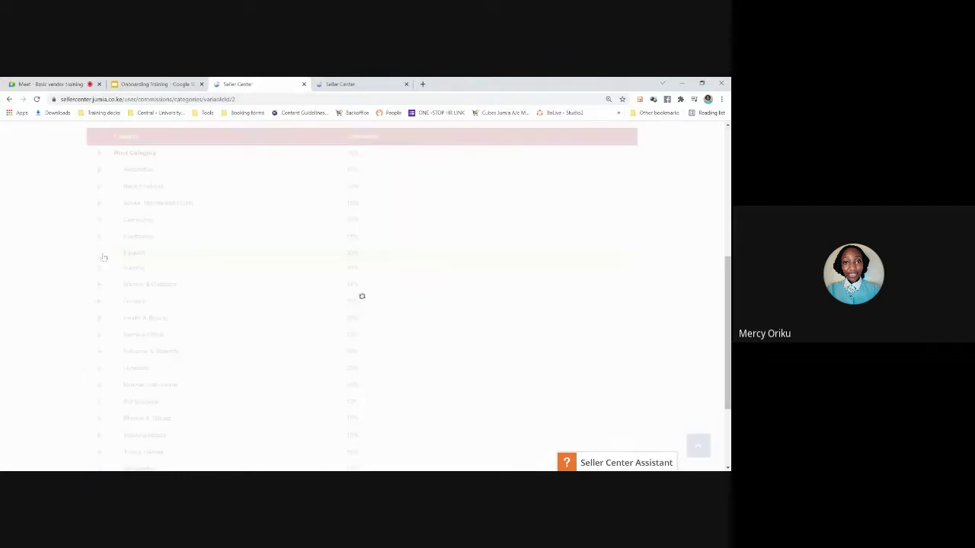
{"action": "scroll", "coordinate": [103, 257], "scroll_direction": "down", "scroll_amount": 1}
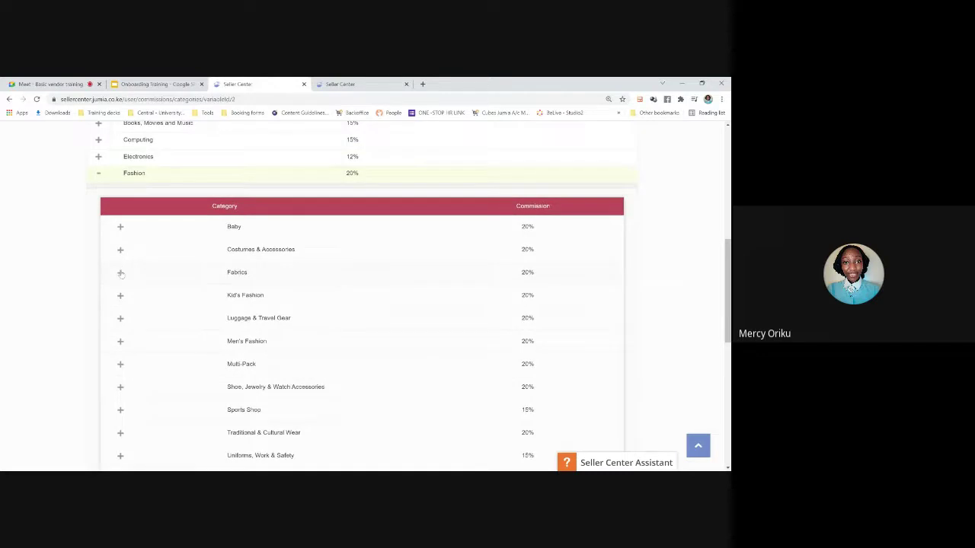
{"action": "left_click", "coordinate": [121, 275]}
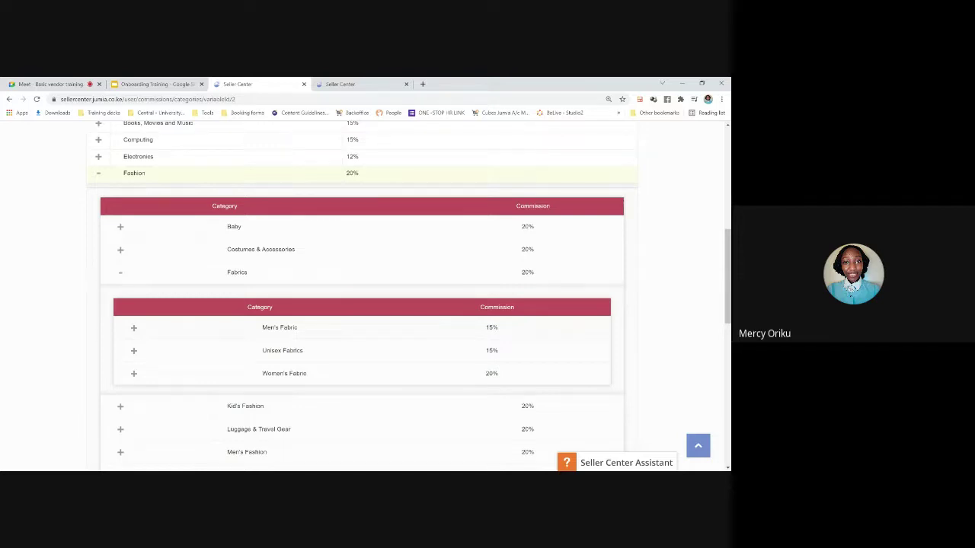
Check the Google Meet in-call messages again, and return to the Seller Center Commission Rate table with Fashion collapsed
{"action": "left_click", "coordinate": [54, 83]}
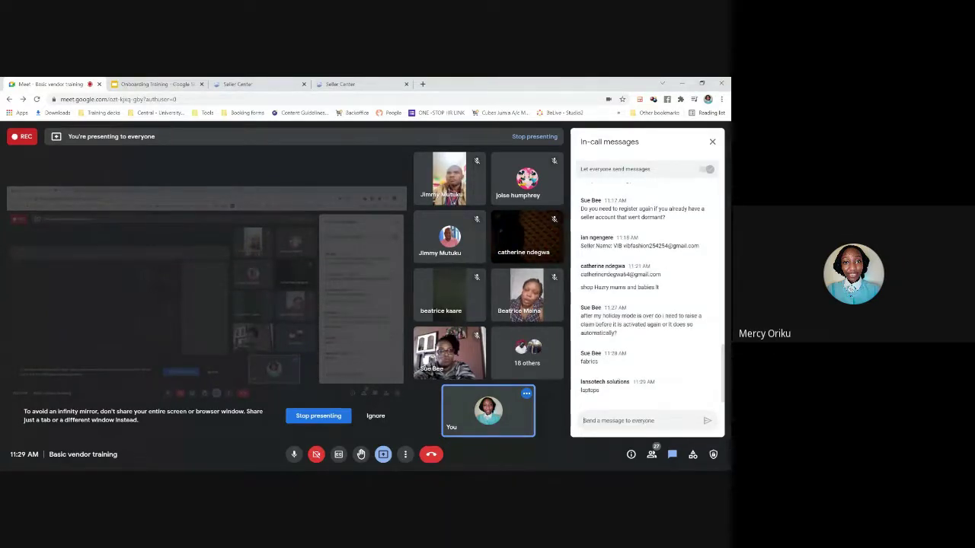
{"action": "left_click", "coordinate": [239, 88]}
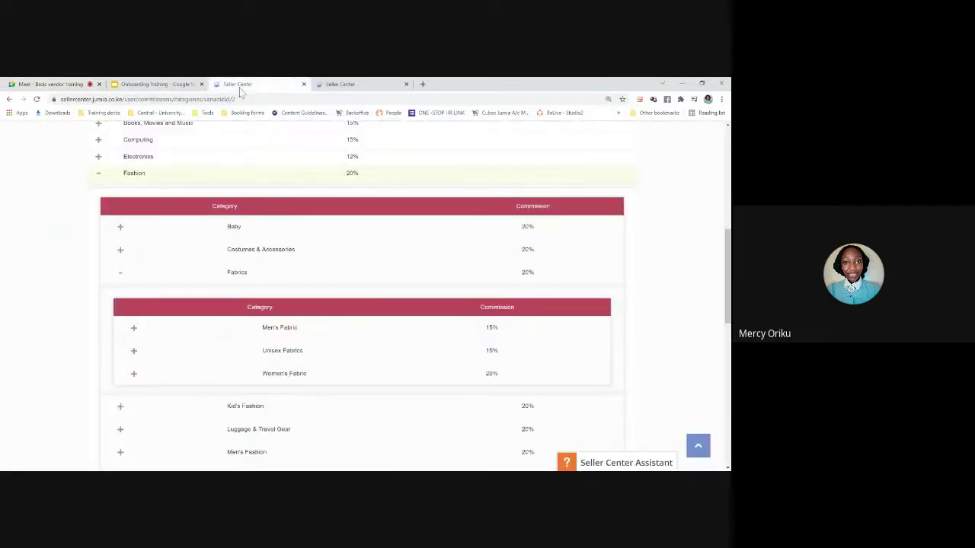
{"action": "left_click", "coordinate": [98, 174]}
{"action": "scroll", "coordinate": [98, 177], "scroll_direction": "up", "scroll_amount": 2}
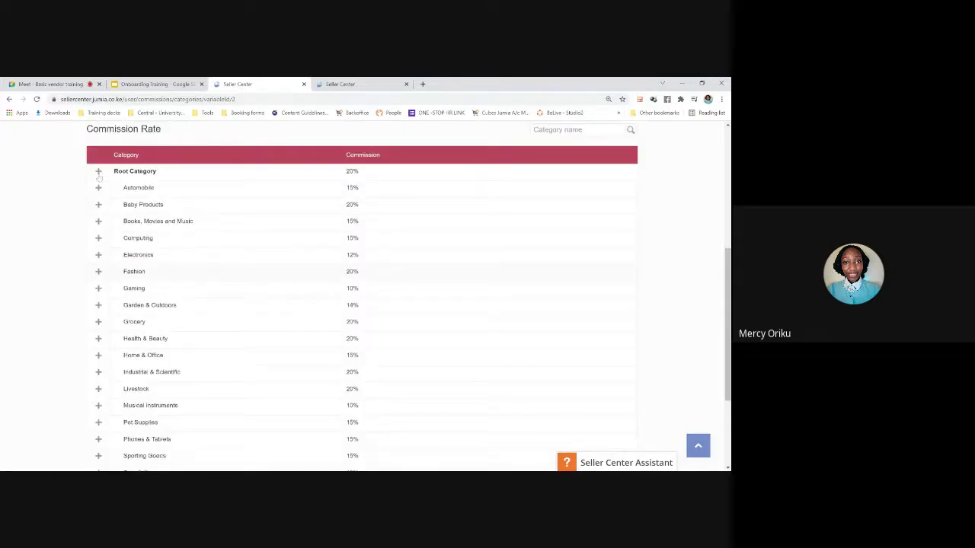
Expand Computing, Computers and Laptops & Desktops in the Commission Rate table, and highlight the Laptops entry and its commission
{"action": "scroll", "coordinate": [99, 178], "scroll_direction": "down", "scroll_amount": 1}
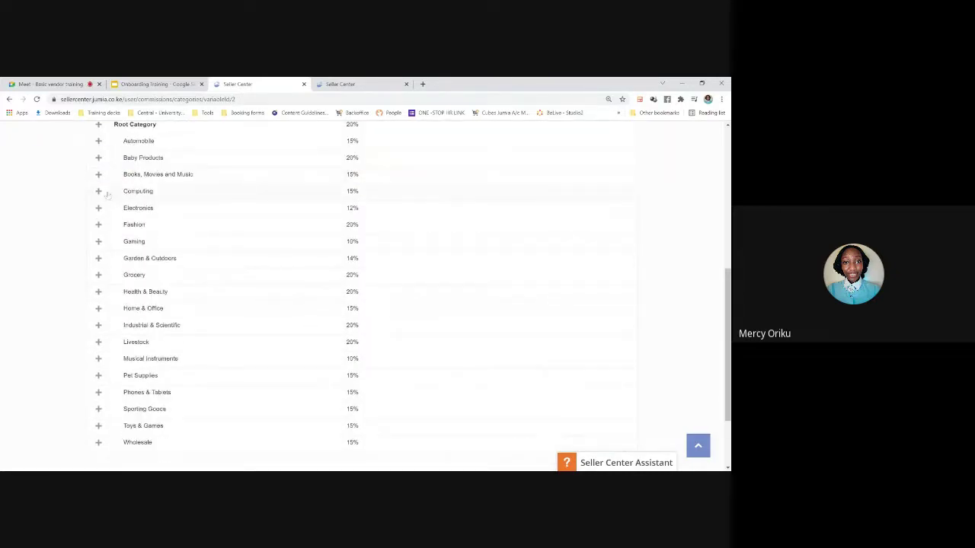
{"action": "left_click", "coordinate": [98, 191]}
{"action": "scroll", "coordinate": [125, 206], "scroll_direction": "down", "scroll_amount": 2}
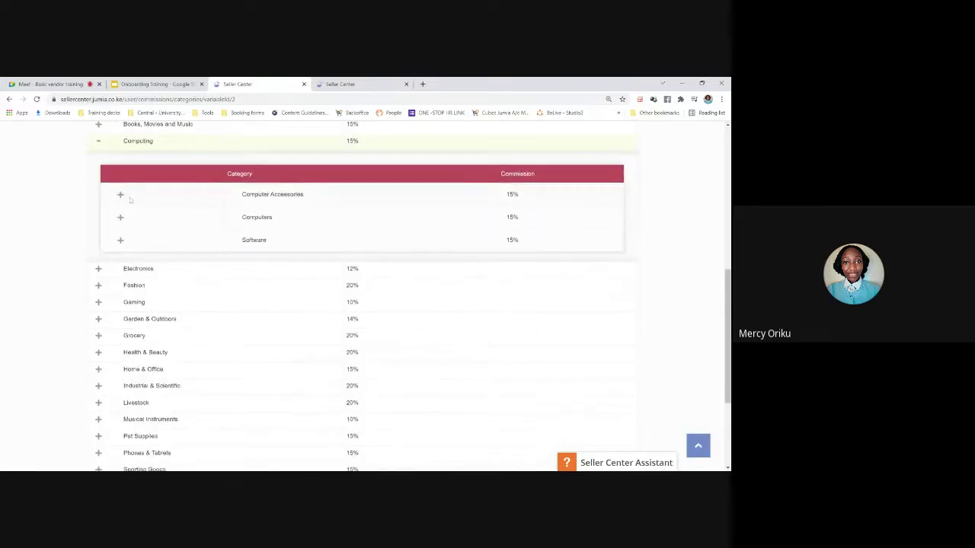
{"action": "left_click", "coordinate": [121, 218]}
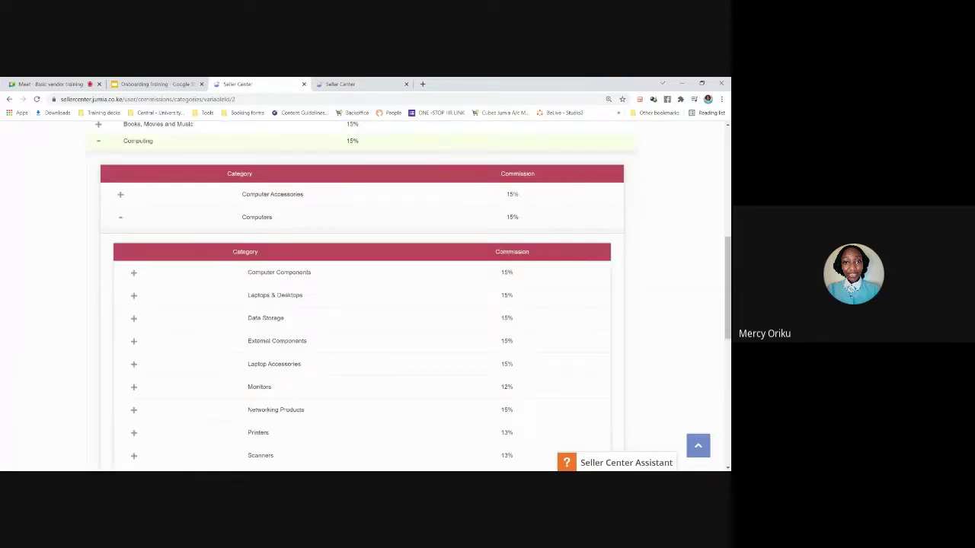
{"action": "scroll", "coordinate": [120, 221], "scroll_direction": "down", "scroll_amount": 1}
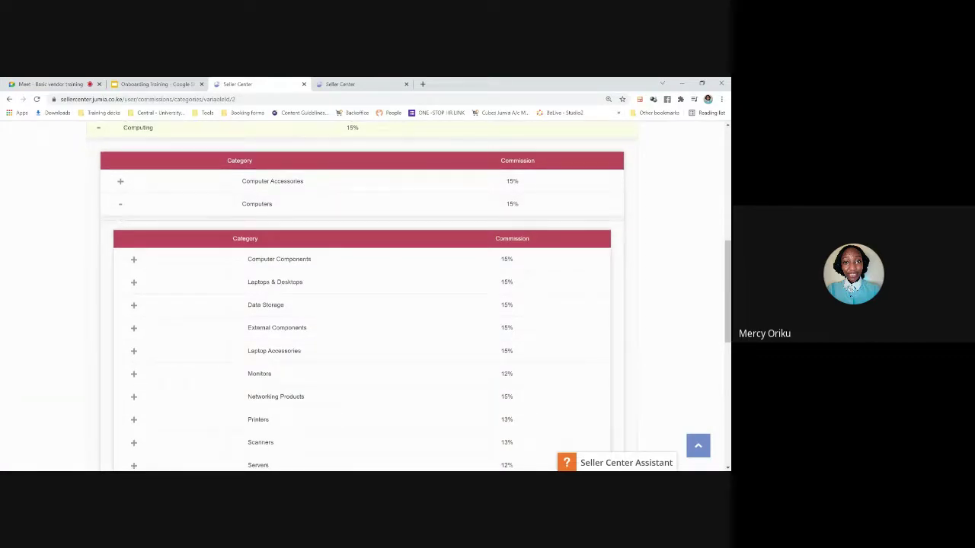
{"action": "left_click", "coordinate": [135, 282]}
{"action": "scroll", "coordinate": [137, 283], "scroll_direction": "down", "scroll_amount": 2}
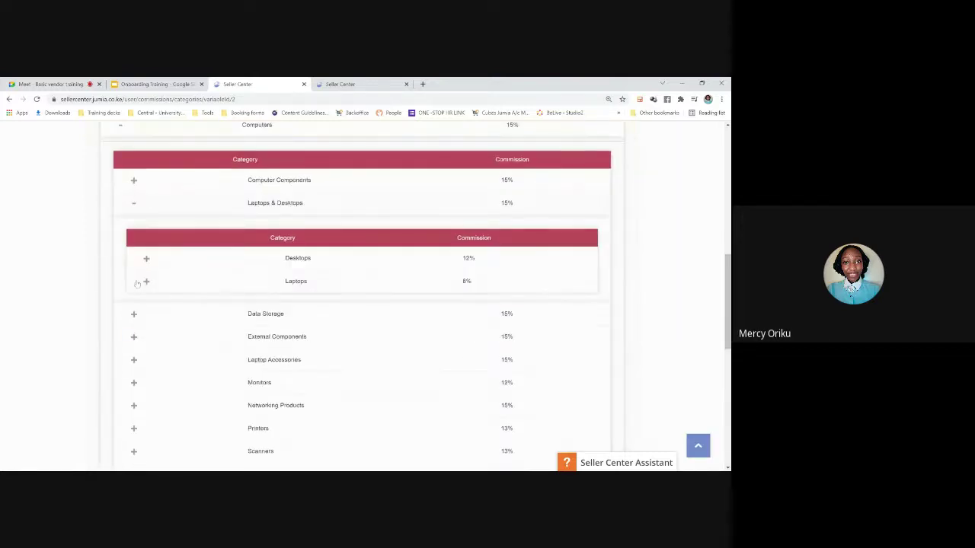
{"action": "left_click_drag", "start_coordinate": [313, 286], "coordinate": [273, 285]}
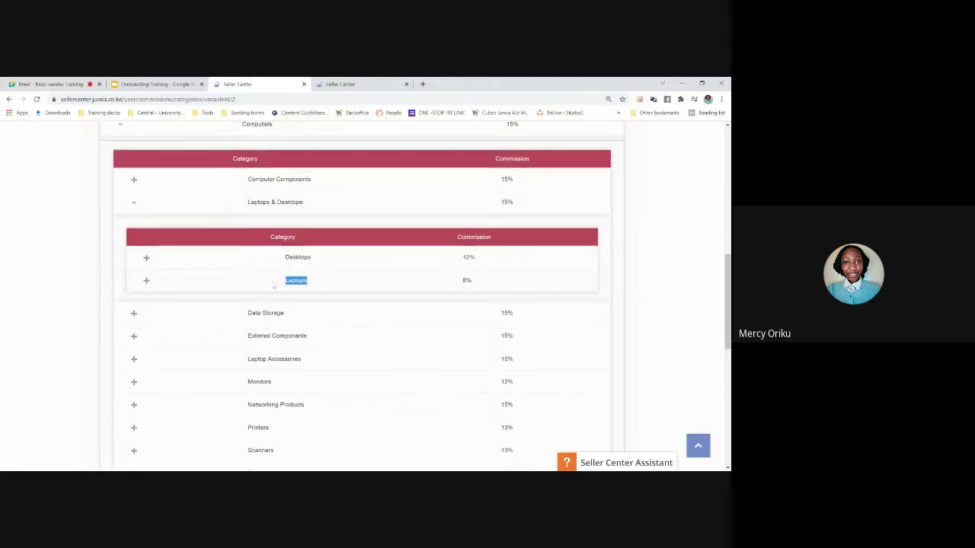
{"action": "left_click_drag", "start_coordinate": [483, 286], "coordinate": [450, 284]}
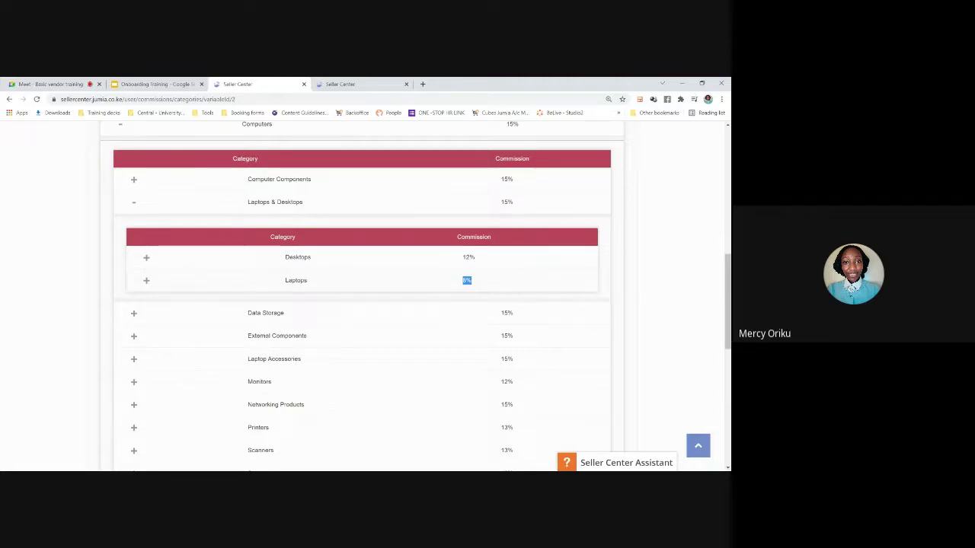
Collapse the Computing category and return to the profile's section headings above the Commission Rate table
{"action": "scroll", "coordinate": [100, 153], "scroll_direction": "up", "scroll_amount": 2}
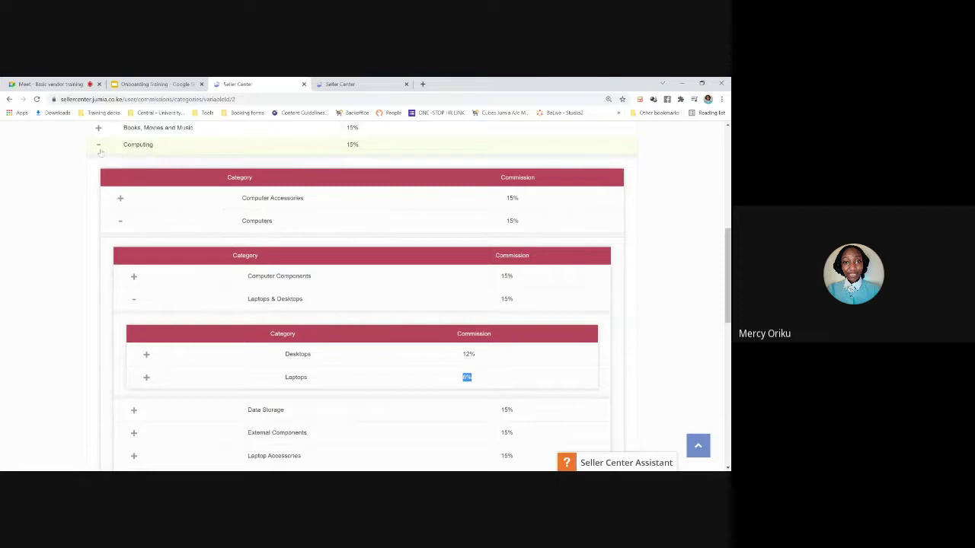
{"action": "left_click", "coordinate": [98, 146]}
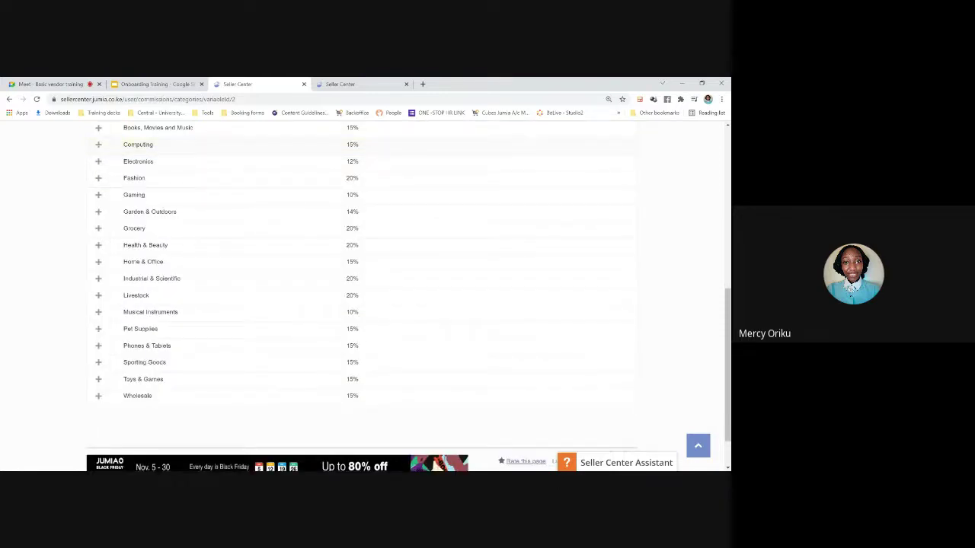
{"action": "scroll", "coordinate": [100, 150], "scroll_direction": "up", "scroll_amount": 4}
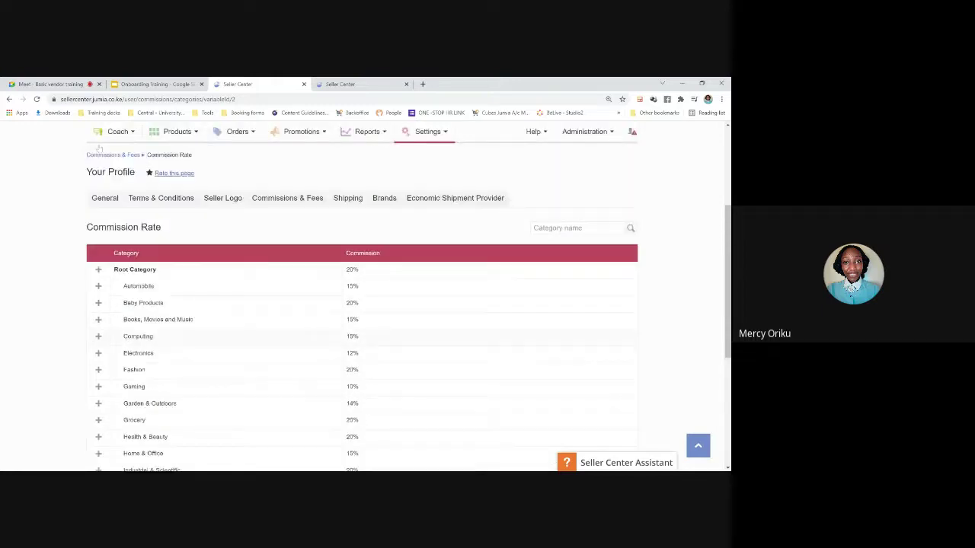
{"action": "scroll", "coordinate": [99, 148], "scroll_direction": "up", "scroll_amount": 1}
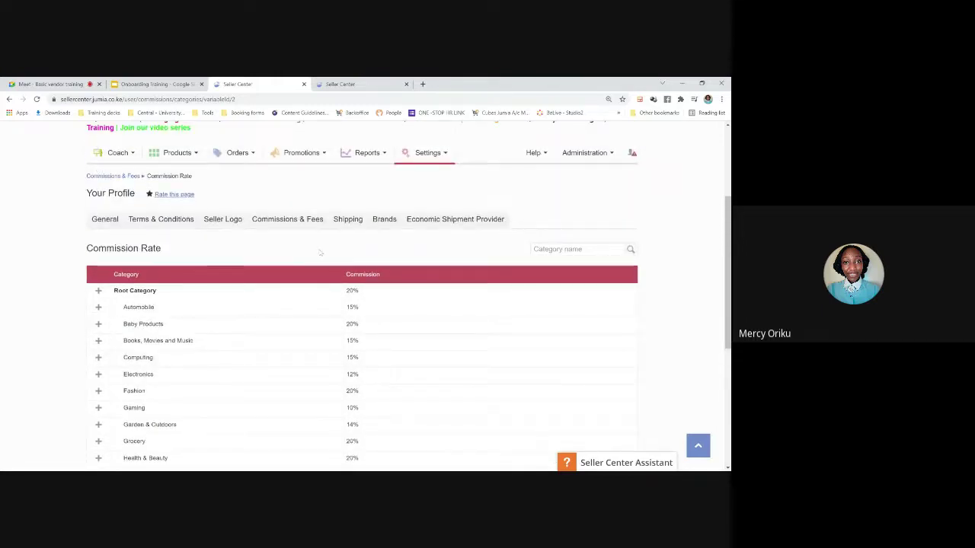
Open the profile's Commissions & Fees and look over the listed fee types
{"action": "left_click", "coordinate": [282, 220]}
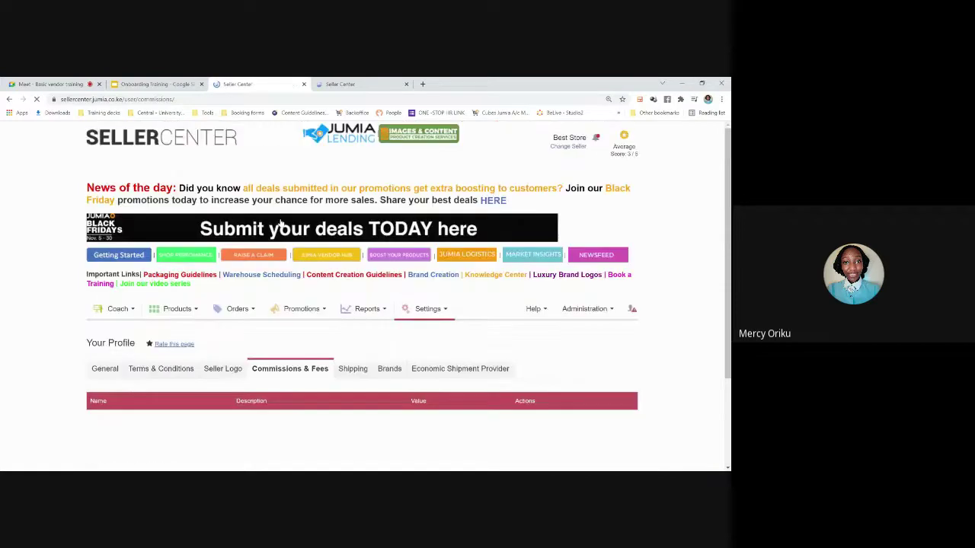
{"action": "scroll", "coordinate": [281, 223], "scroll_direction": "down", "scroll_amount": 3}
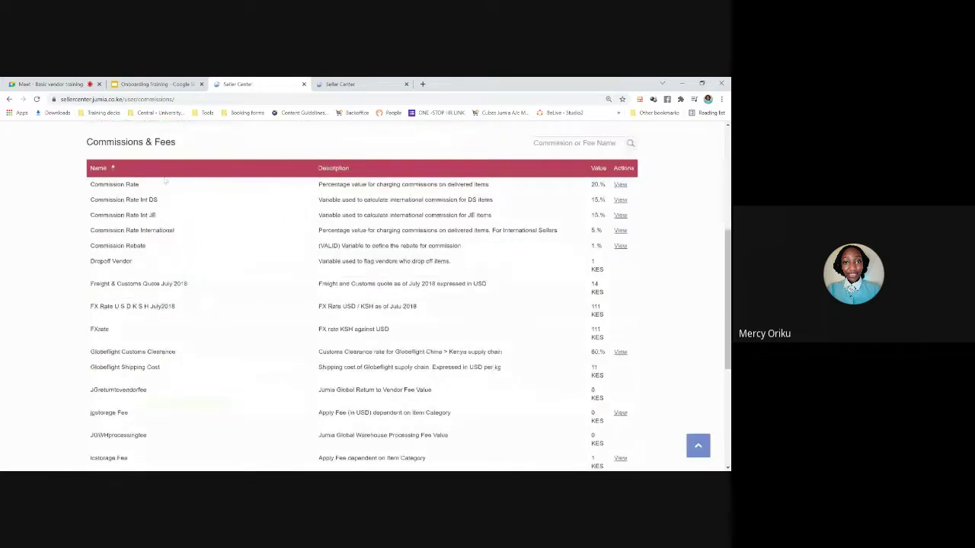
{"action": "scroll", "coordinate": [143, 349], "scroll_direction": "down", "scroll_amount": 1}
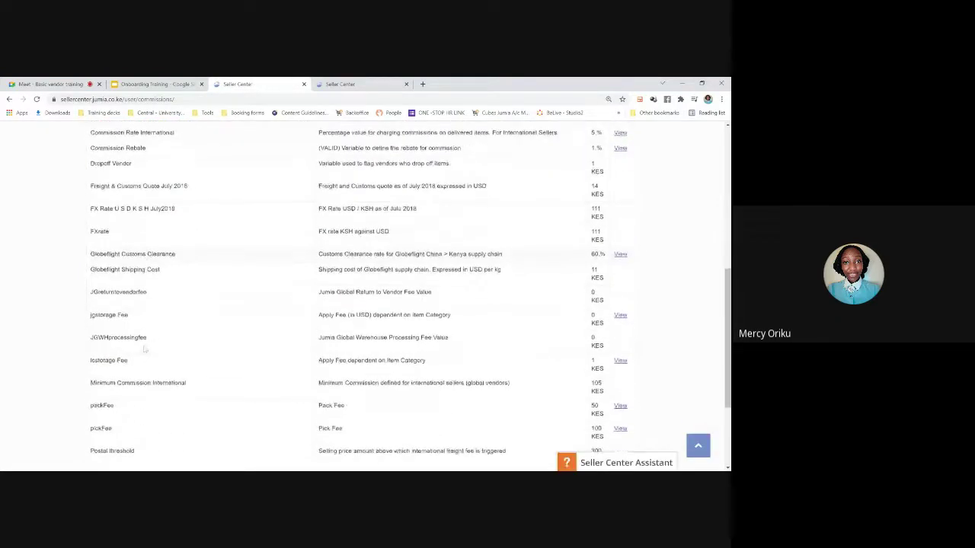
{"action": "scroll", "coordinate": [143, 349], "scroll_direction": "up", "scroll_amount": 3}
{"action": "scroll", "coordinate": [143, 348], "scroll_direction": "up", "scroll_amount": 1}
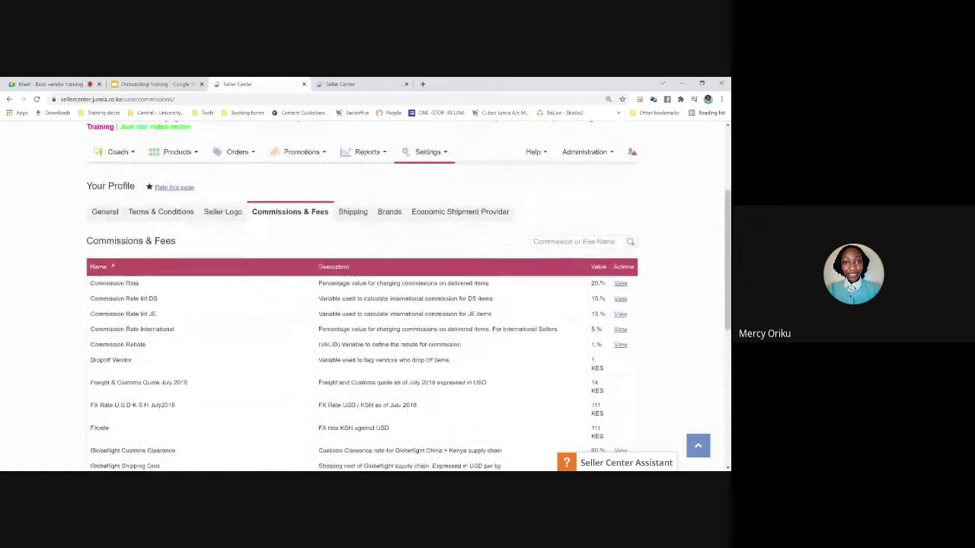
Search the commissions and fees for "shipping" and highlight the Shipping Cost Contribution Dropshipping entry
{"action": "left_click", "coordinate": [576, 242]}
{"action": "type", "text": "shi"}
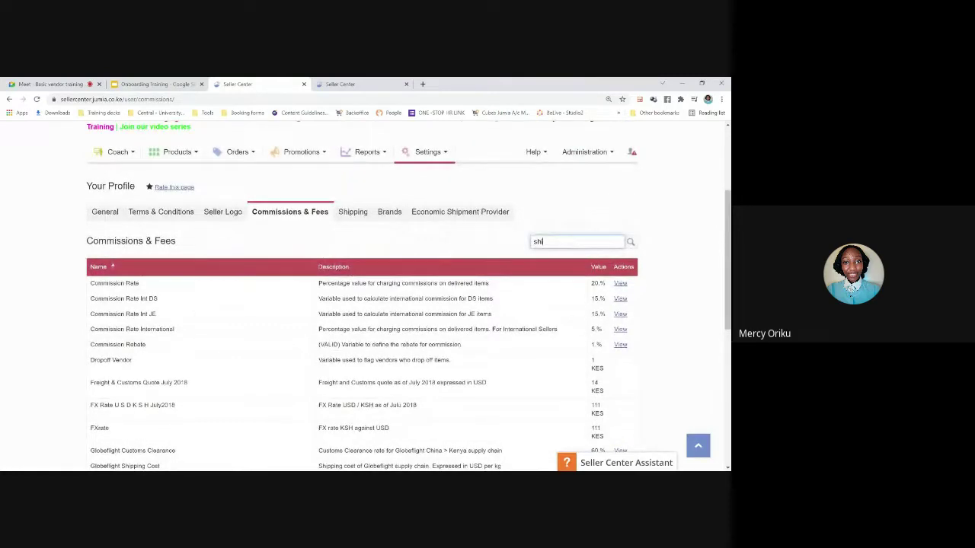
{"action": "type", "text": "pping"}
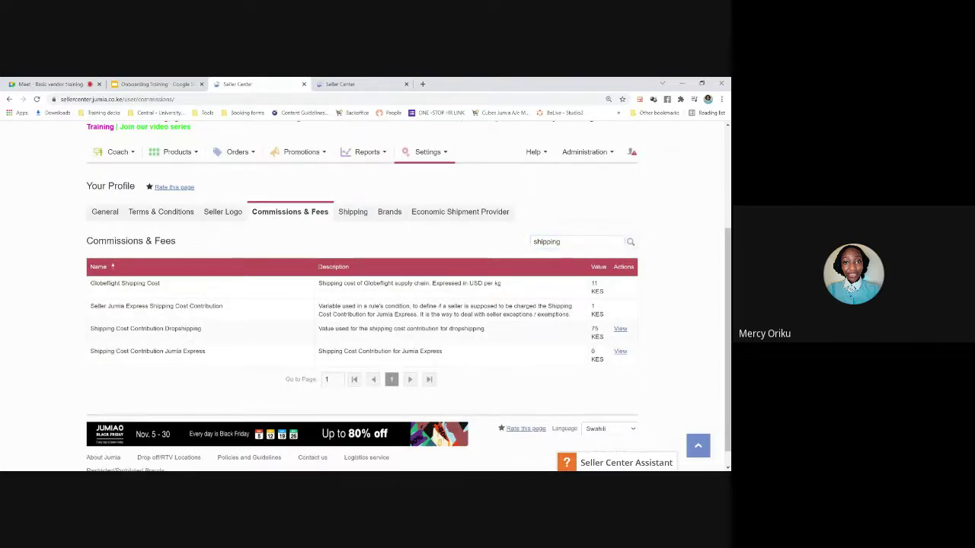
{"action": "left_click_drag", "start_coordinate": [90, 328], "coordinate": [205, 331]}
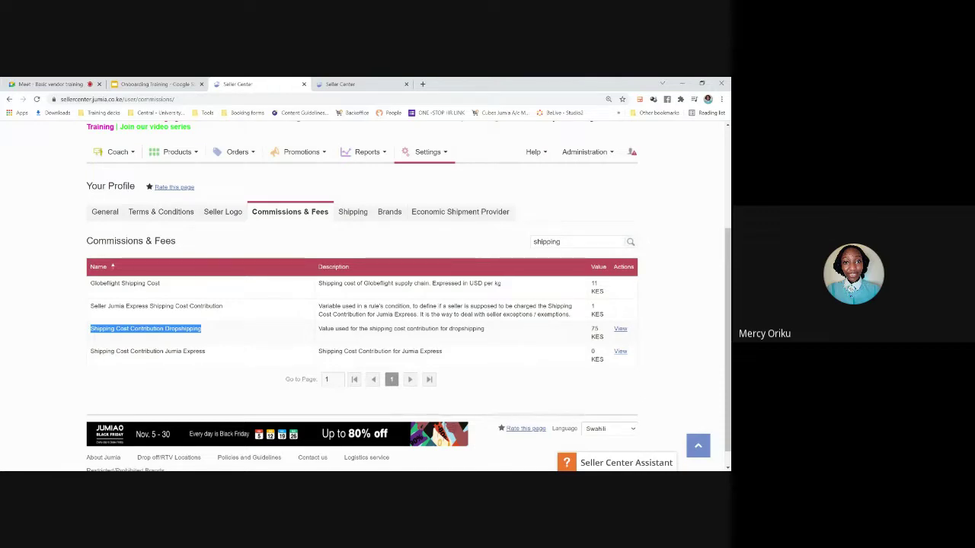
View the Shipping Cost Contribution Dropshipping details for each product category
{"action": "left_click", "coordinate": [621, 330]}
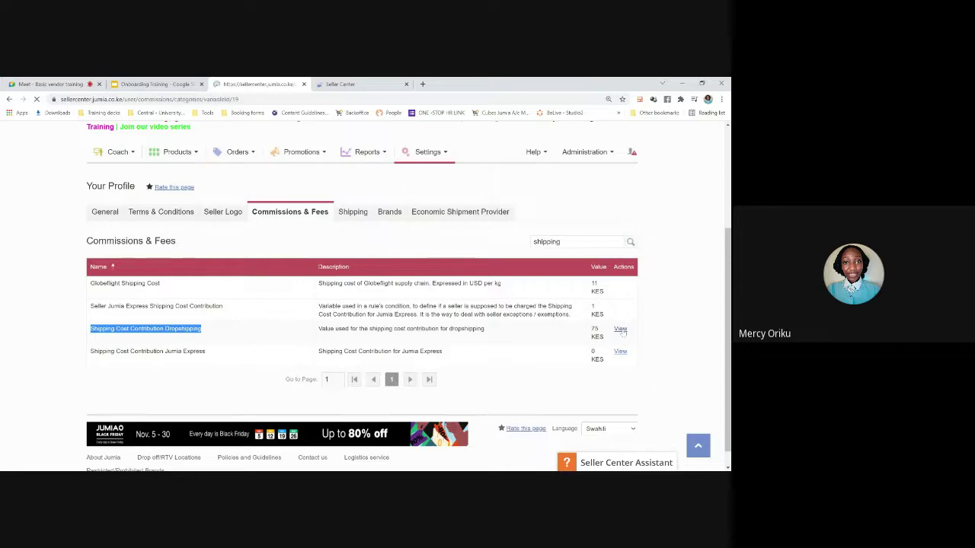
{"action": "scroll", "coordinate": [623, 333], "scroll_direction": "down", "scroll_amount": 4}
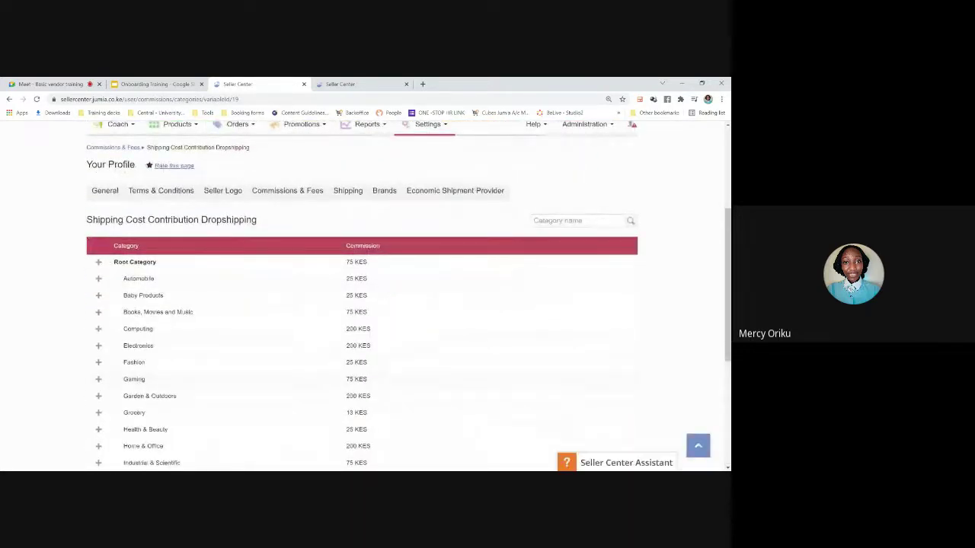
{"action": "scroll", "coordinate": [89, 270], "scroll_direction": "down", "scroll_amount": 1}
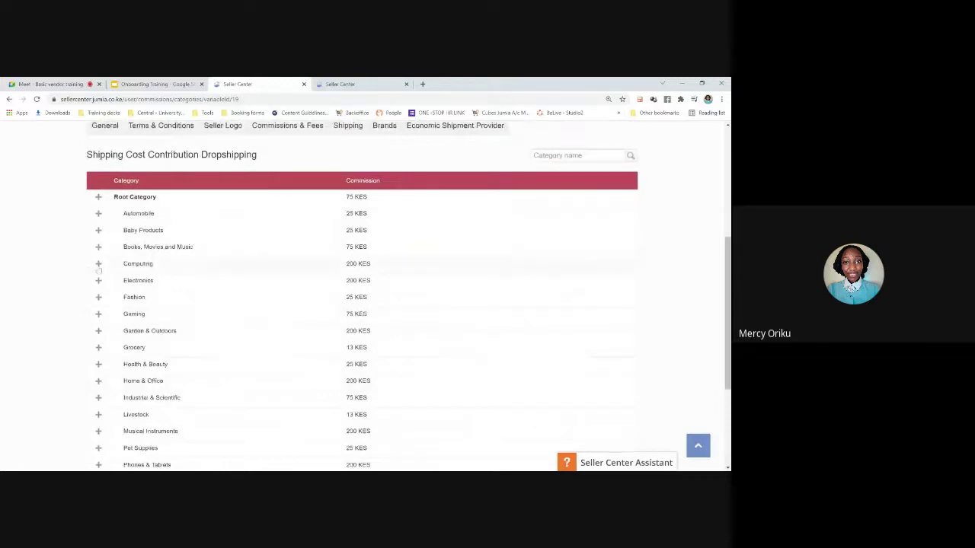
Expand Computing, Computers and Laptops & Desktops in the dropshipping contribution table, and highlight the Laptops shipping cost
{"action": "left_click", "coordinate": [98, 265]}
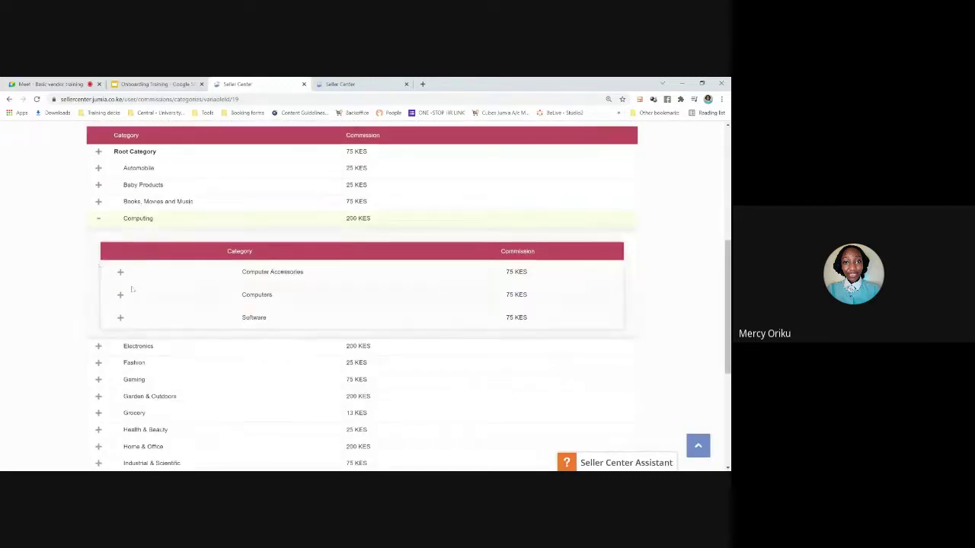
{"action": "left_click", "coordinate": [119, 295]}
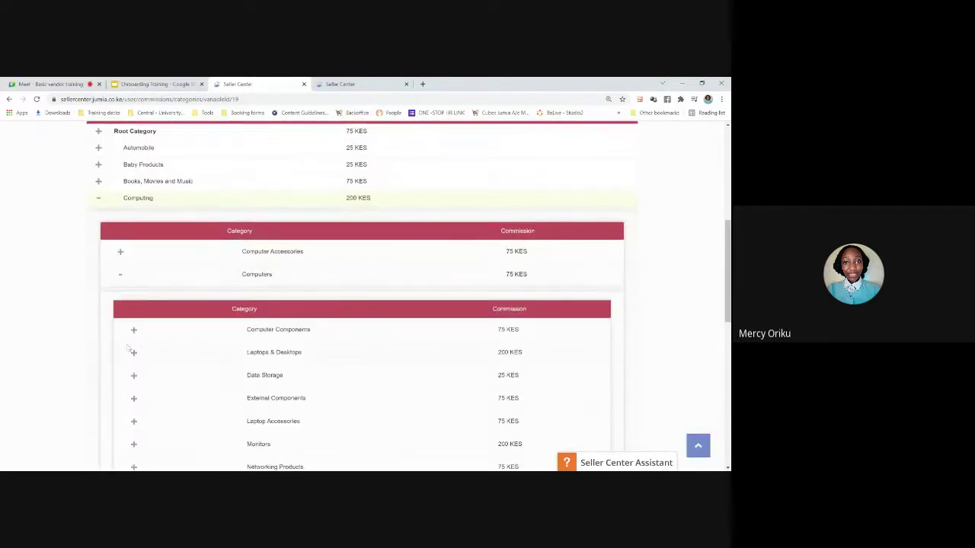
{"action": "left_click", "coordinate": [133, 354]}
{"action": "scroll", "coordinate": [133, 355], "scroll_direction": "down", "scroll_amount": 1}
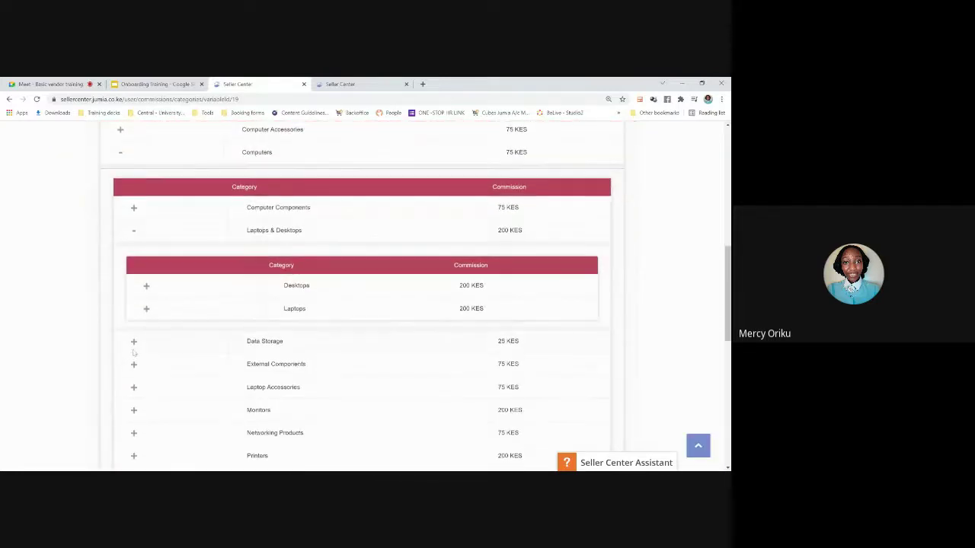
{"action": "left_click_drag", "start_coordinate": [493, 314], "coordinate": [458, 310]}
Collapse Computing and look up the Fabrics shipping costs under Fashion in the dropshipping contribution table
{"action": "scroll", "coordinate": [99, 164], "scroll_direction": "up", "scroll_amount": 2}
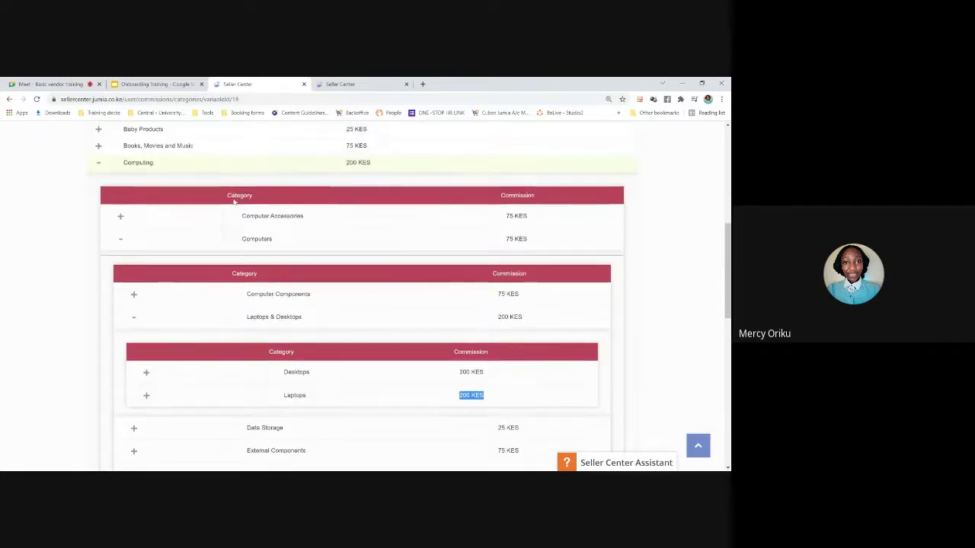
{"action": "left_click", "coordinate": [99, 164]}
{"action": "left_click", "coordinate": [99, 163]}
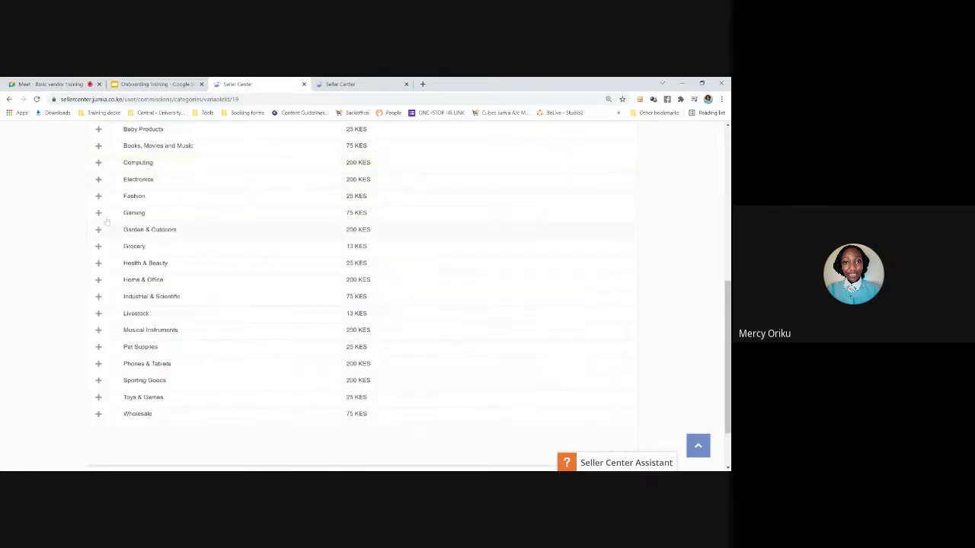
{"action": "left_click", "coordinate": [98, 198]}
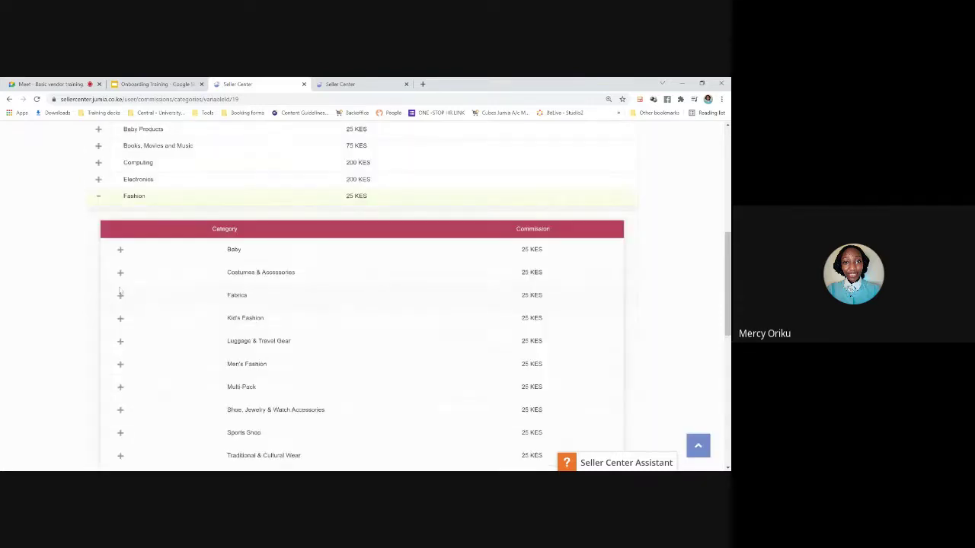
{"action": "left_click", "coordinate": [120, 296]}
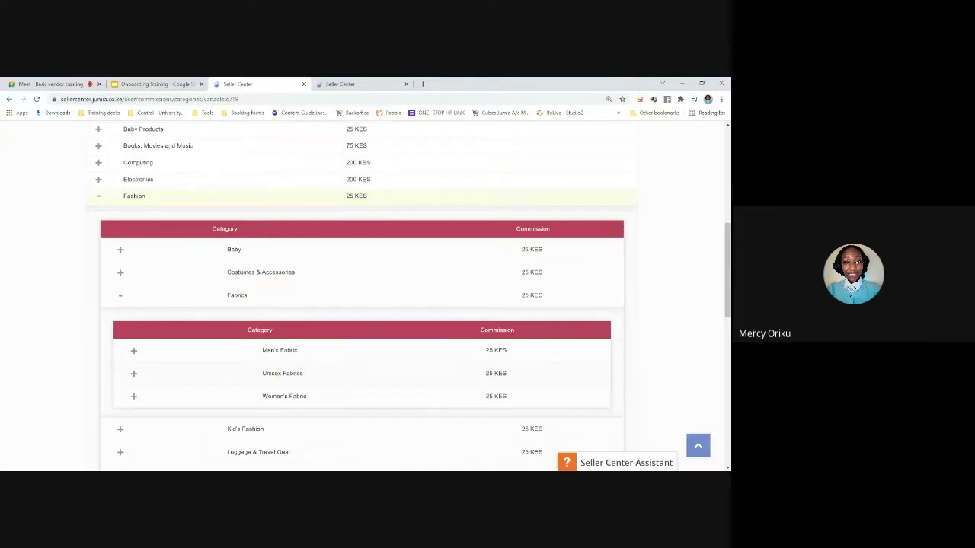
{"action": "left_click", "coordinate": [98, 196]}
Open the Manage Users settings page and briefly check the Google Meet chat before returning to the users list
{"action": "scroll", "coordinate": [99, 202], "scroll_direction": "up", "scroll_amount": 3}
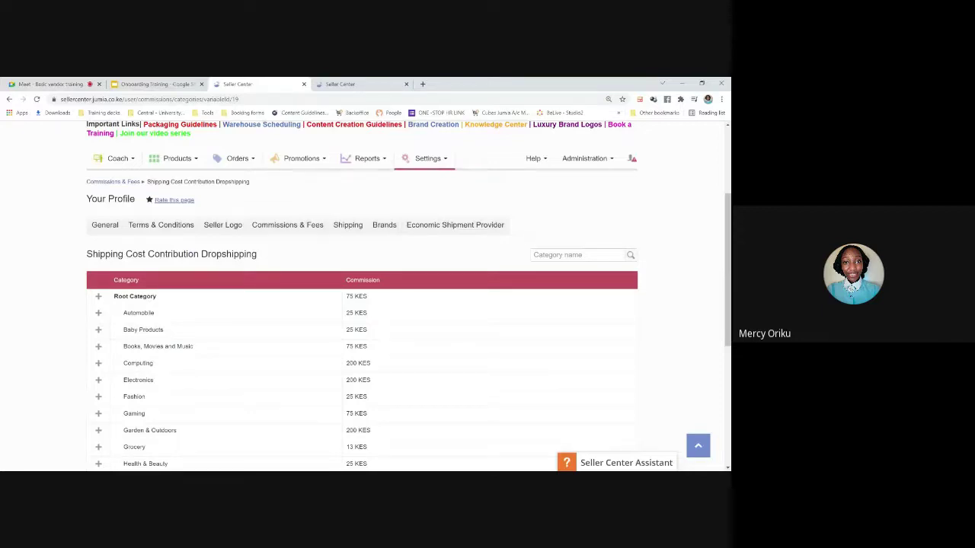
{"action": "left_click", "coordinate": [429, 164]}
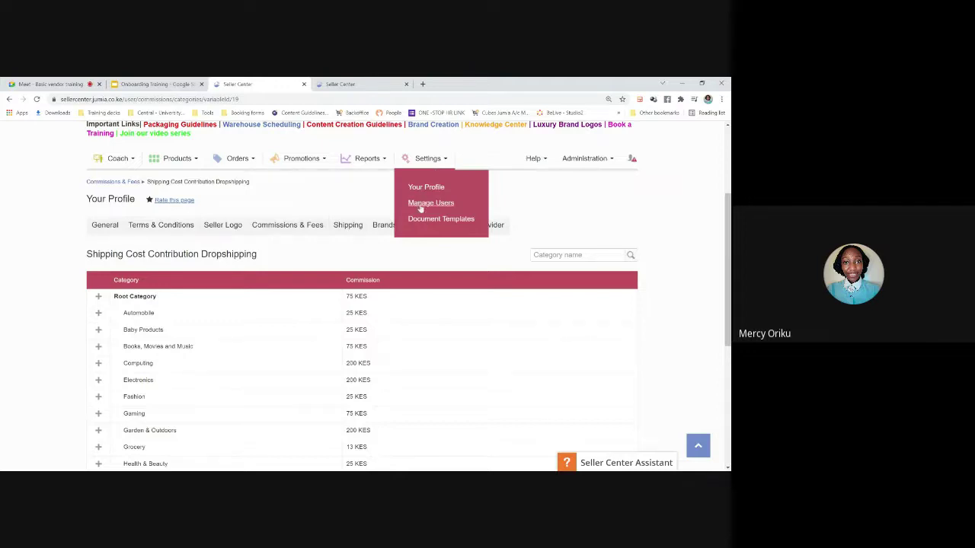
{"action": "left_click", "coordinate": [420, 208]}
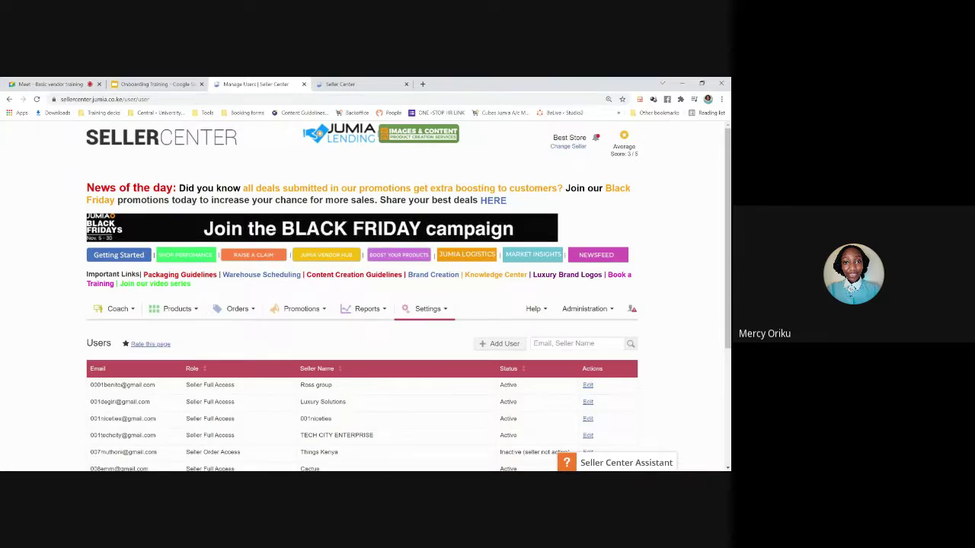
{"action": "left_click", "coordinate": [46, 84]}
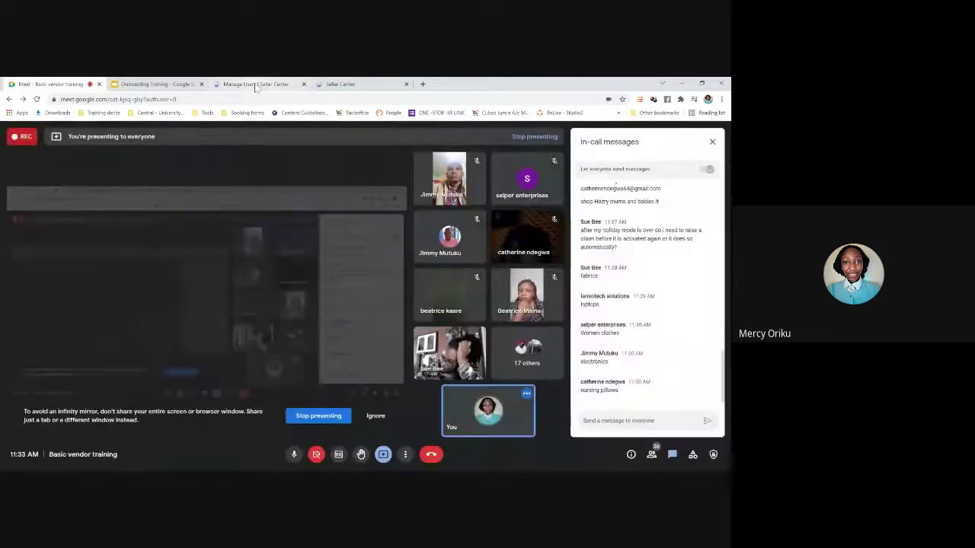
{"action": "left_click", "coordinate": [256, 83]}
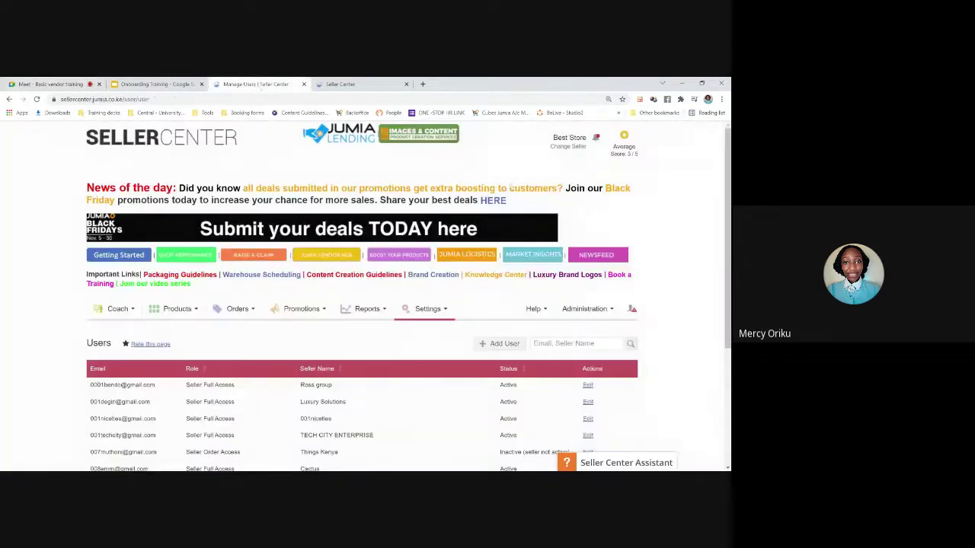
Open the Add User form and look over its role, email, name, language and active fields
{"action": "scroll", "coordinate": [439, 274], "scroll_direction": "down", "scroll_amount": 1}
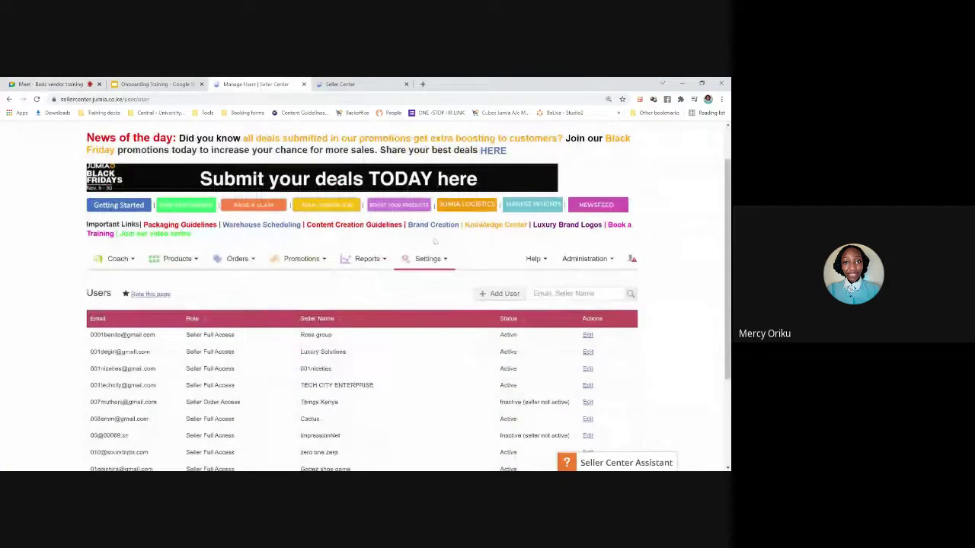
{"action": "left_click", "coordinate": [428, 259]}
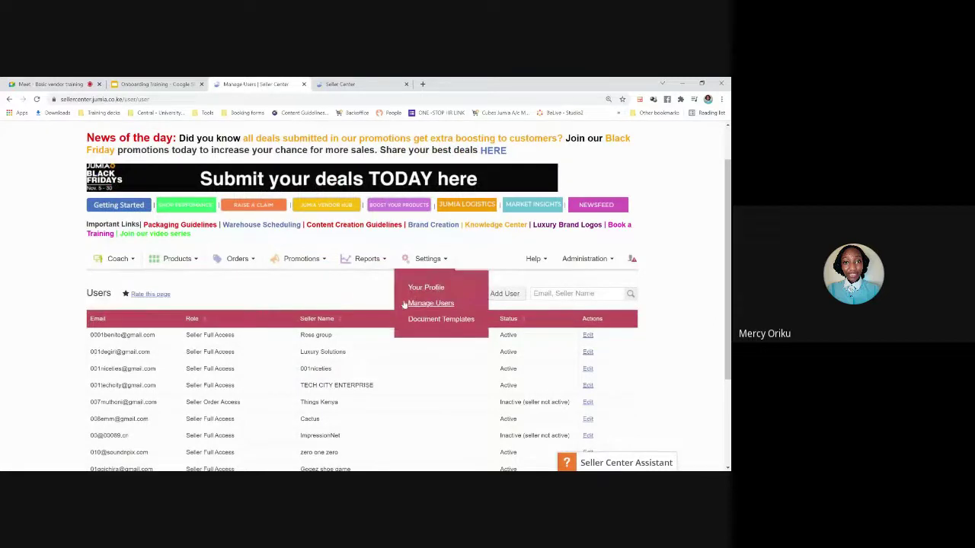
{"action": "left_click", "coordinate": [502, 293]}
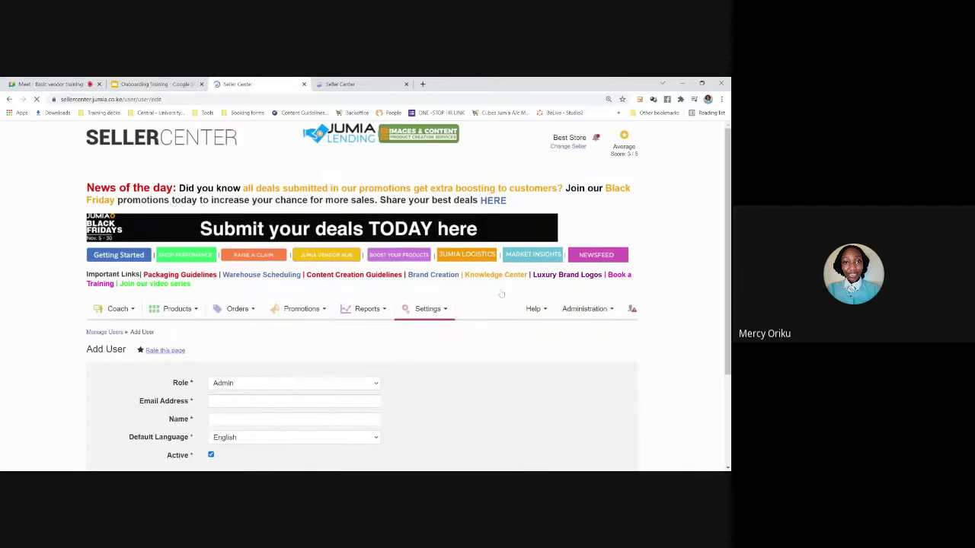
{"action": "scroll", "coordinate": [226, 308], "scroll_direction": "down", "scroll_amount": 2}
{"action": "scroll", "coordinate": [226, 308], "scroll_direction": "down", "scroll_amount": 1}
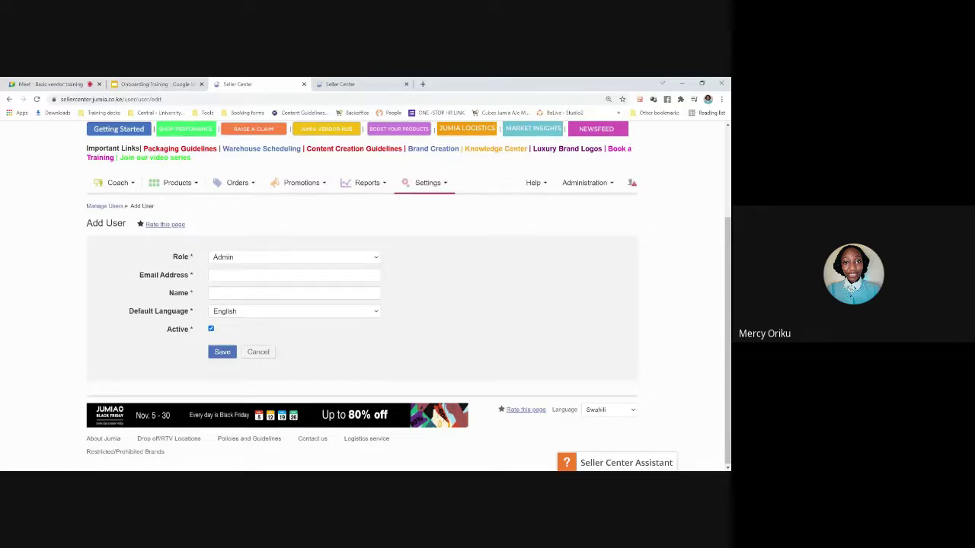
Switch to the Google Meet call and read through the vendors' questions in the in-call messages
{"action": "left_click", "coordinate": [175, 83]}
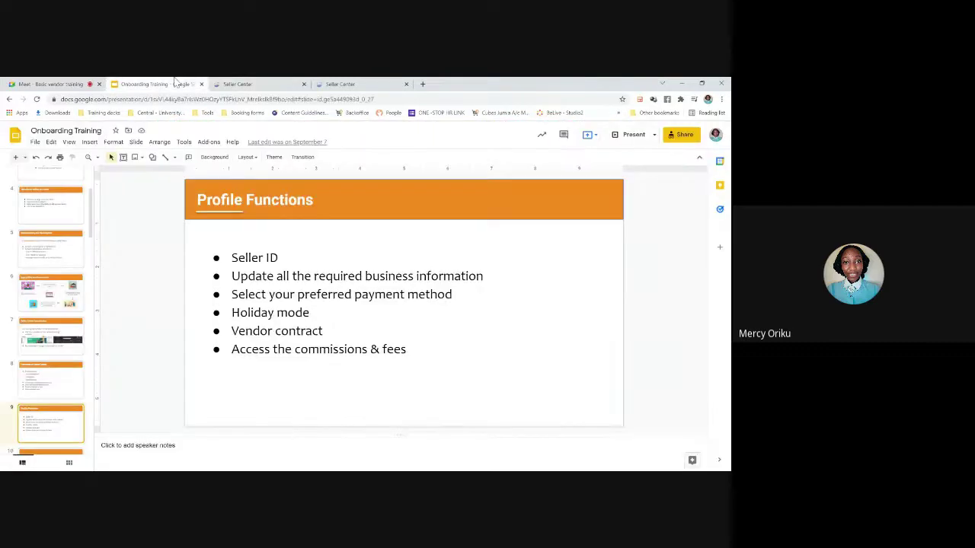
{"action": "left_click", "coordinate": [50, 84]}
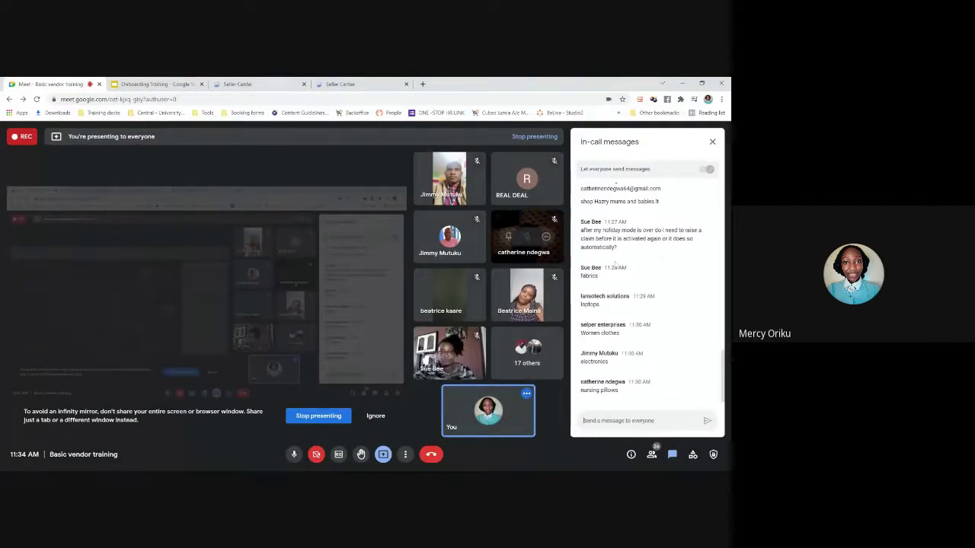
{"action": "scroll", "coordinate": [637, 273], "scroll_direction": "up", "scroll_amount": 2}
{"action": "scroll", "coordinate": [637, 274], "scroll_direction": "up", "scroll_amount": 3}
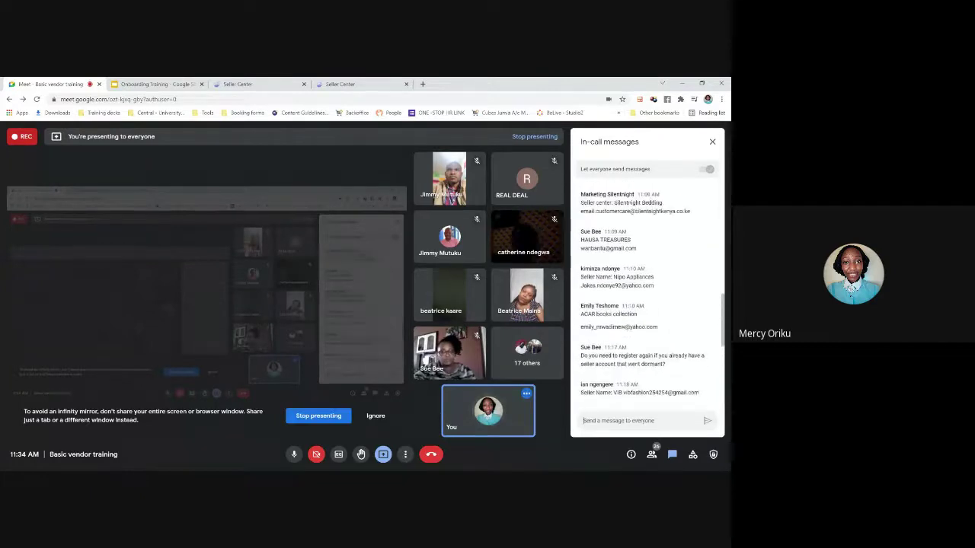
{"action": "scroll", "coordinate": [648, 290], "scroll_direction": "down", "scroll_amount": 2}
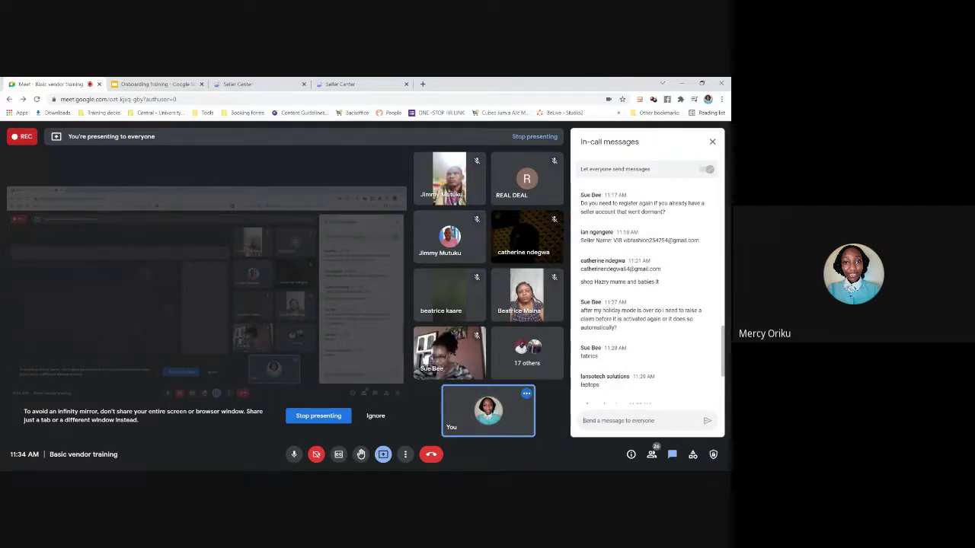
{"action": "scroll", "coordinate": [638, 276], "scroll_direction": "down", "scroll_amount": 5}
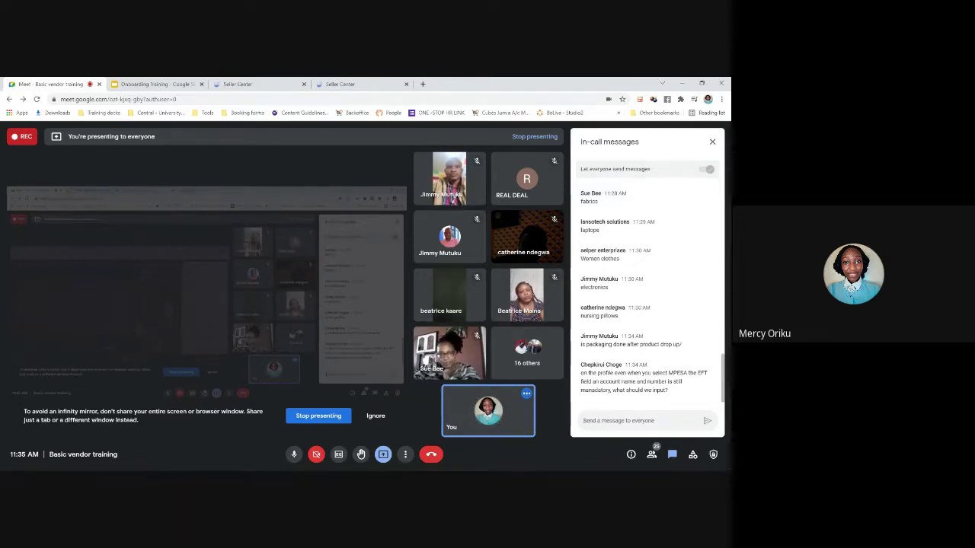
{"action": "left_click", "coordinate": [619, 420]}
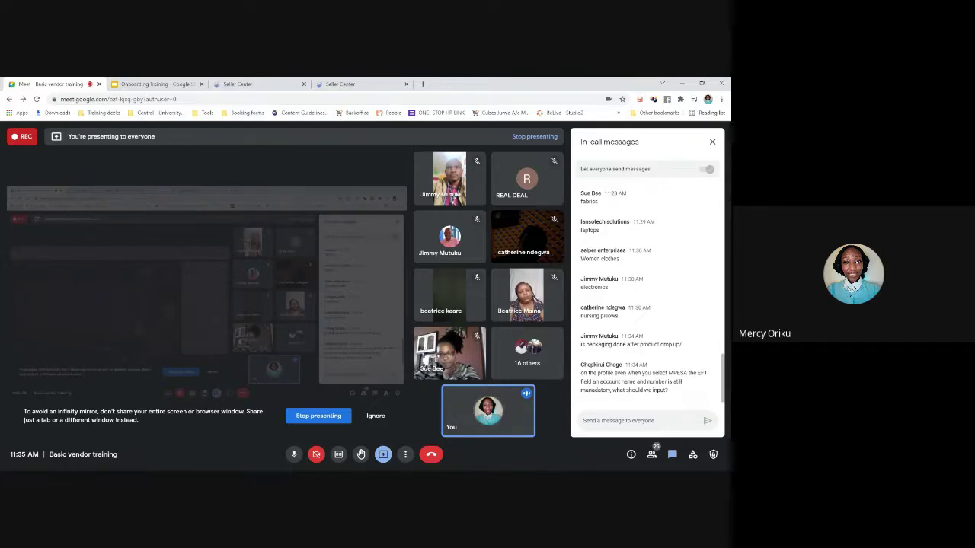
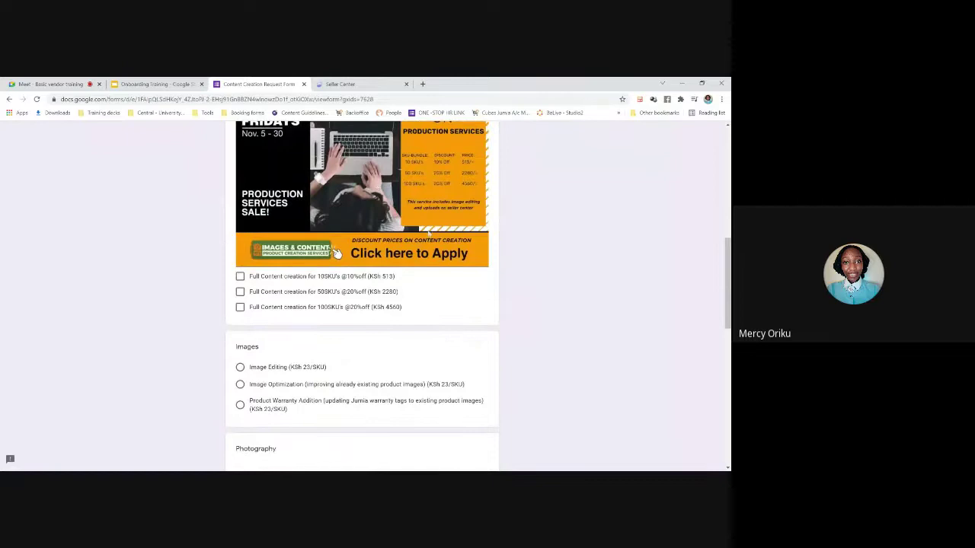
Look through the Content Creation Request Form's image, photography and full package options down to the mastersheet download link
{"action": "scroll", "coordinate": [533, 306], "scroll_direction": "down", "scroll_amount": 2}
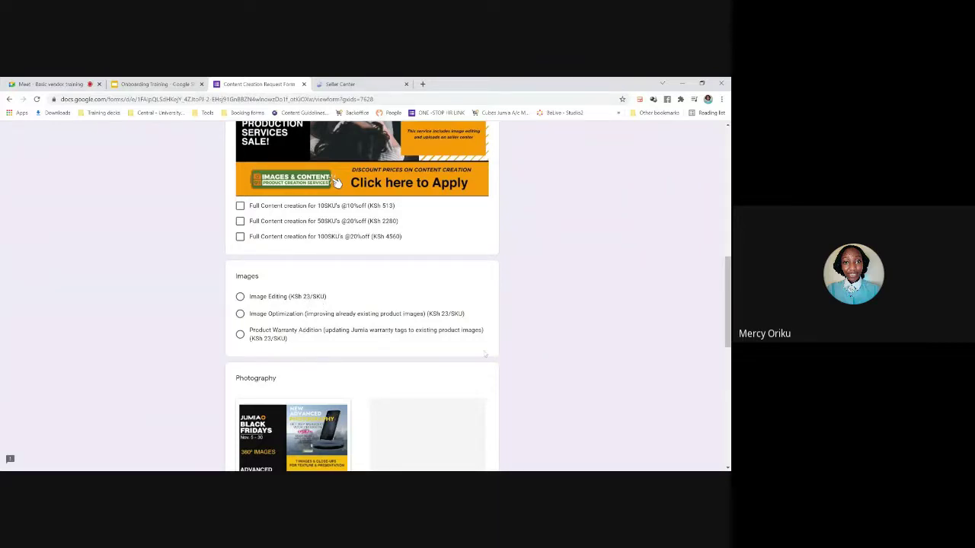
{"action": "scroll", "coordinate": [527, 318], "scroll_direction": "down", "scroll_amount": 4}
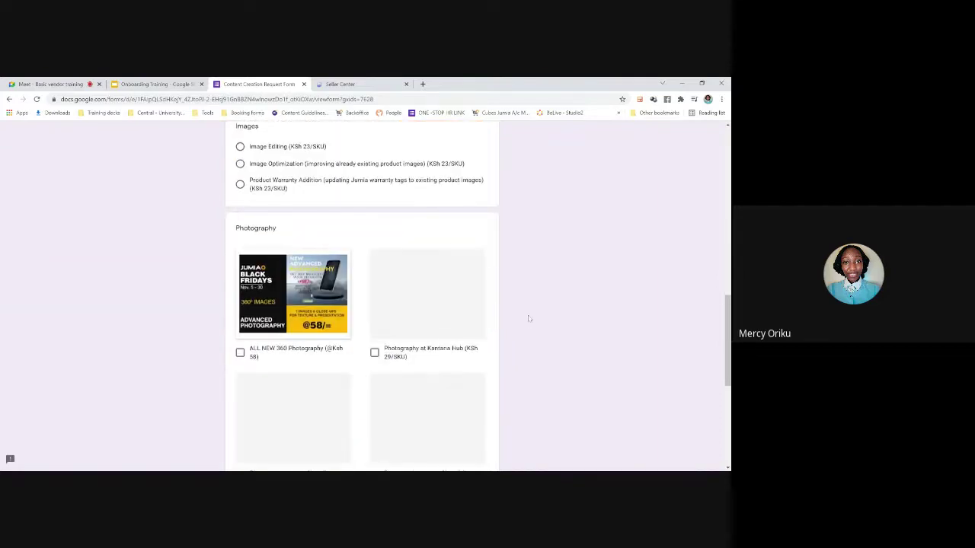
{"action": "scroll", "coordinate": [315, 346], "scroll_direction": "down", "scroll_amount": 2}
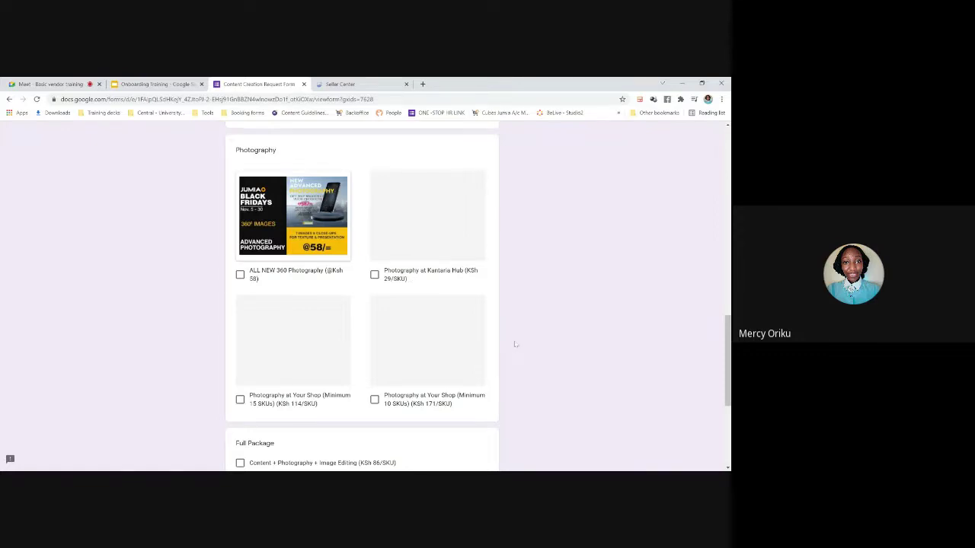
{"action": "scroll", "coordinate": [515, 344], "scroll_direction": "down", "scroll_amount": 2}
{"action": "scroll", "coordinate": [514, 344], "scroll_direction": "down", "scroll_amount": 3}
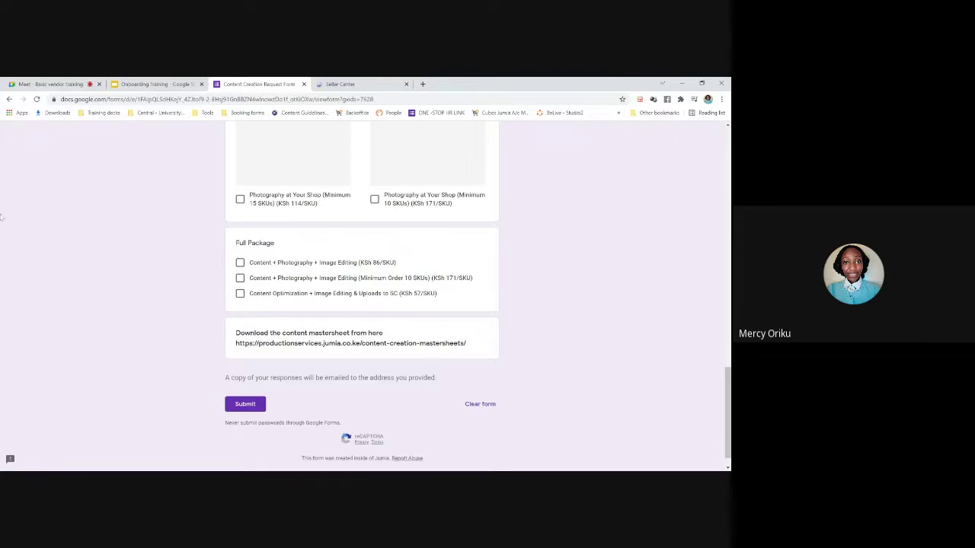
Leave the request form and switch to the Onboarding Training presentation, advancing to the Manual product creation slide
{"action": "left_click", "coordinate": [9, 100]}
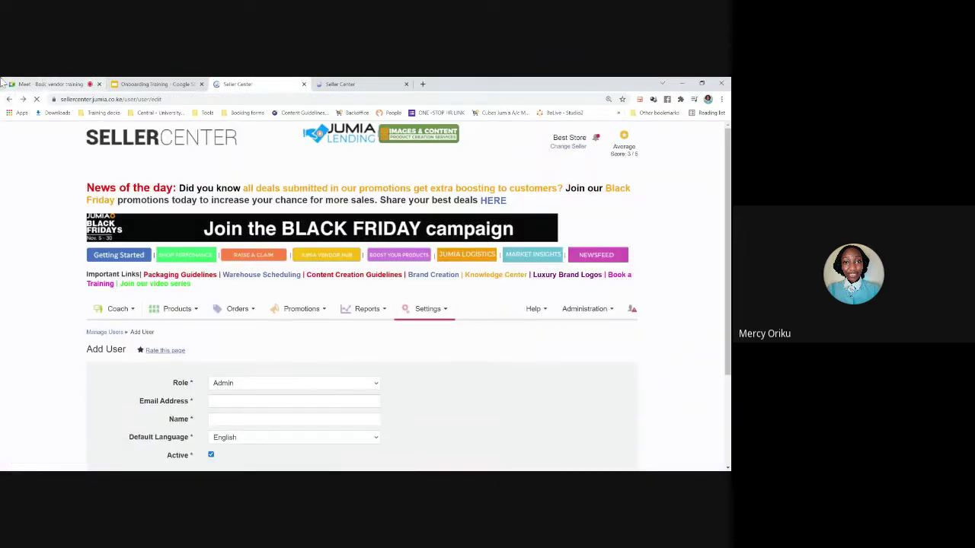
{"action": "left_click", "coordinate": [134, 85]}
{"action": "key", "text": "Down"}
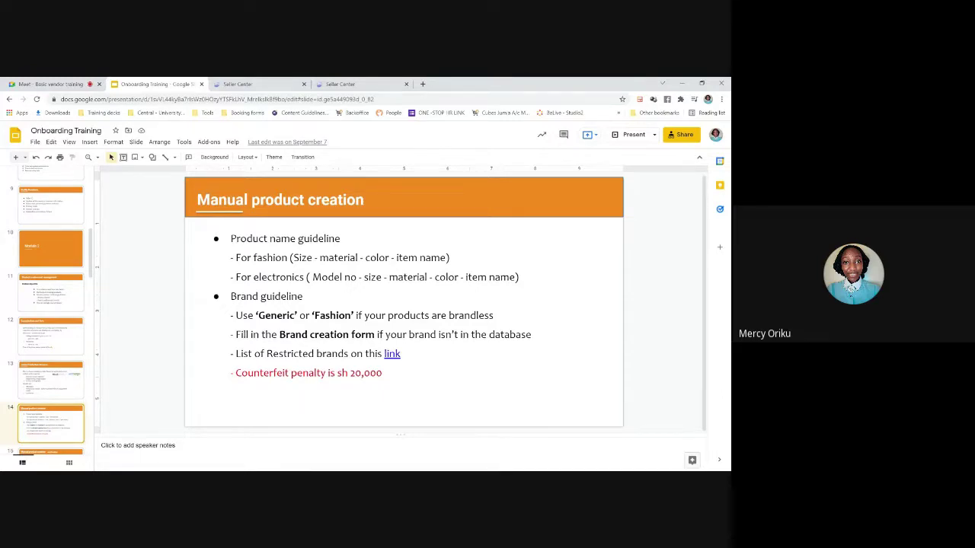
Open the Content Creation Guidelines site from Seller Center and view its product categories, including the Sports & Fitness subcategories
{"action": "left_click", "coordinate": [242, 86]}
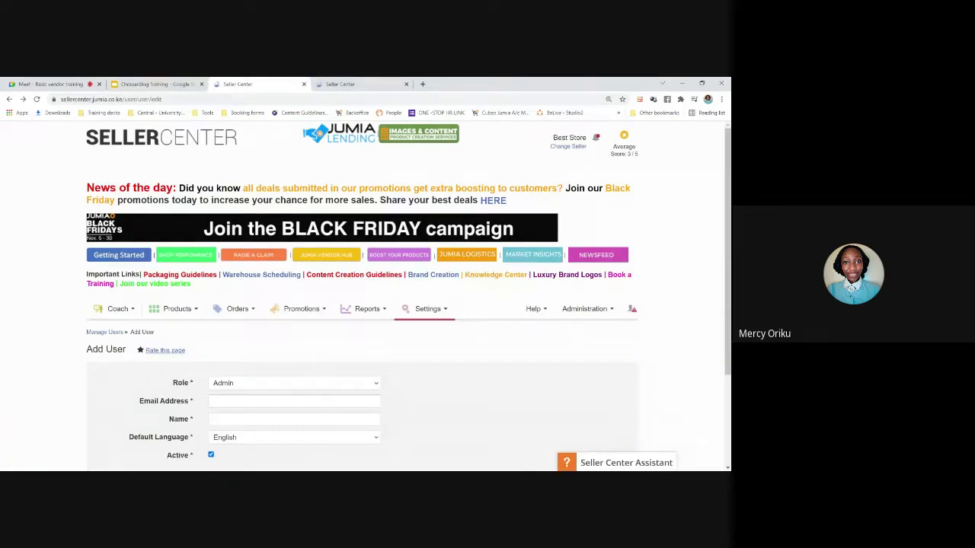
{"action": "left_click", "coordinate": [354, 276]}
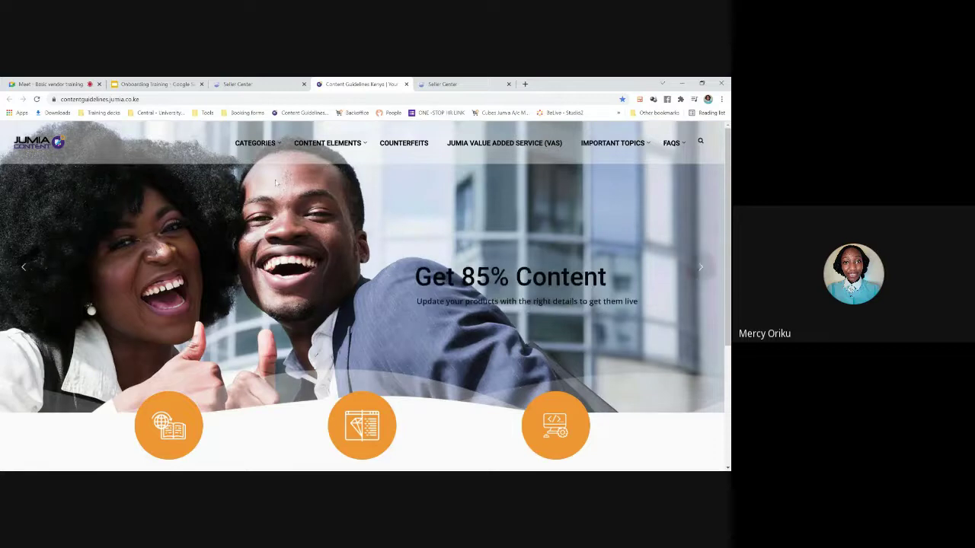
{"action": "mouse_move", "coordinate": [255, 143]}
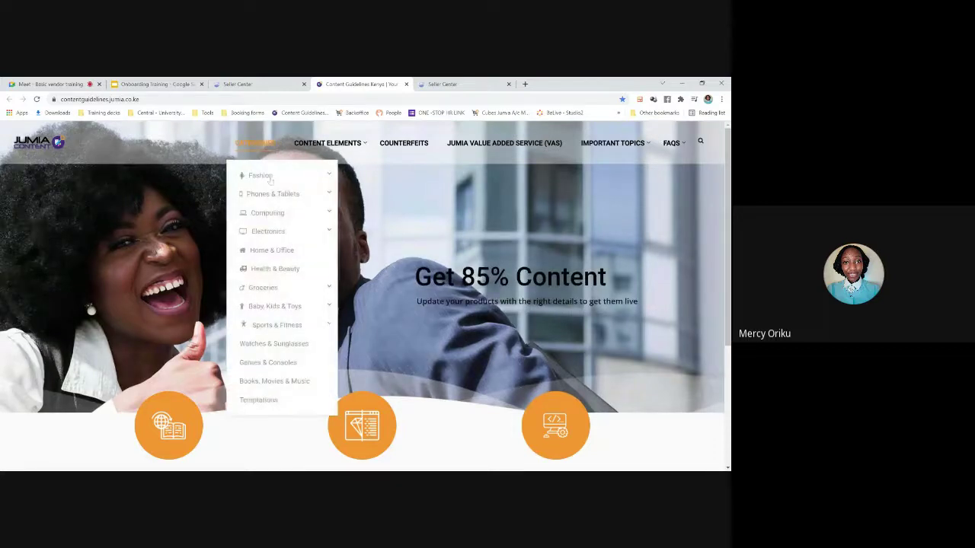
{"action": "mouse_move", "coordinate": [272, 326]}
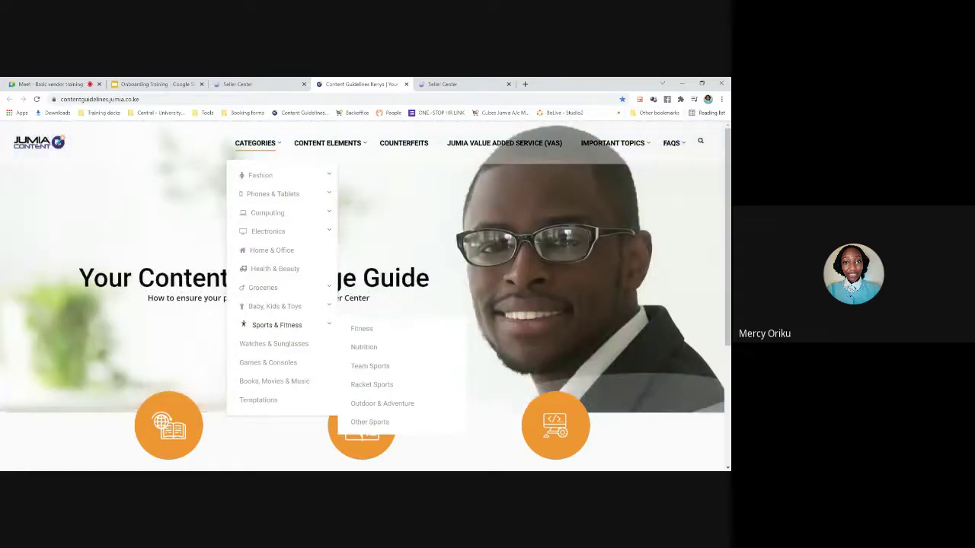
Return to Seller Center and start adding a new product that is not in Jumia's catalog
{"action": "left_click", "coordinate": [266, 85]}
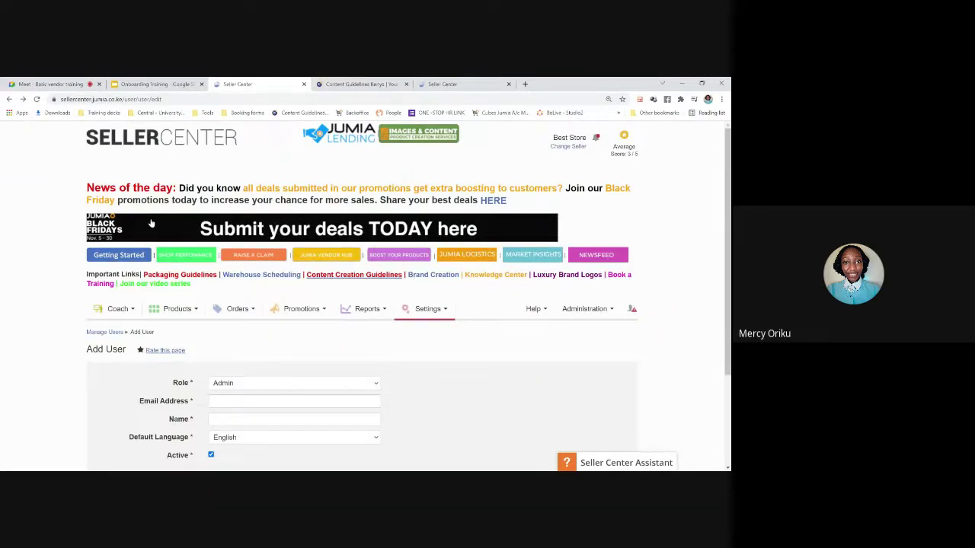
{"action": "left_click", "coordinate": [175, 312]}
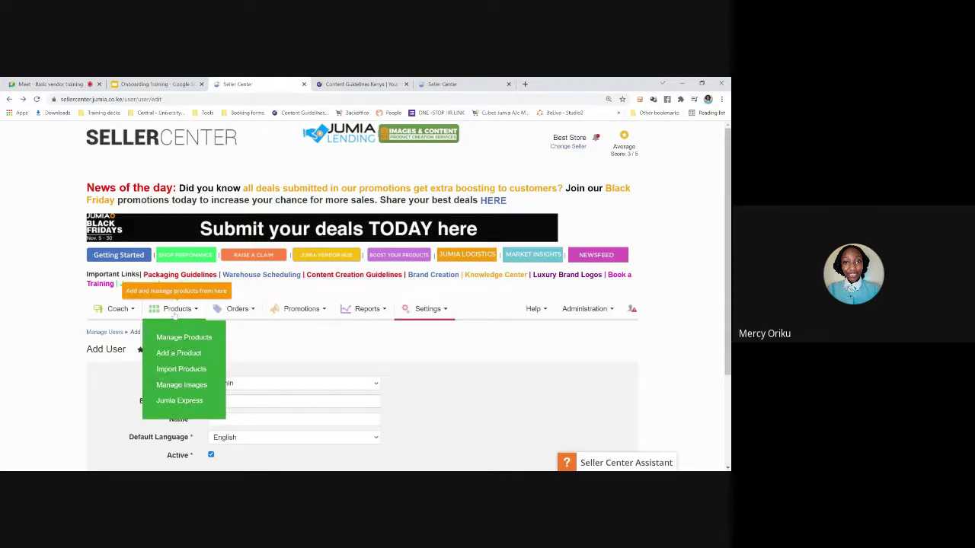
{"action": "left_click", "coordinate": [178, 353]}
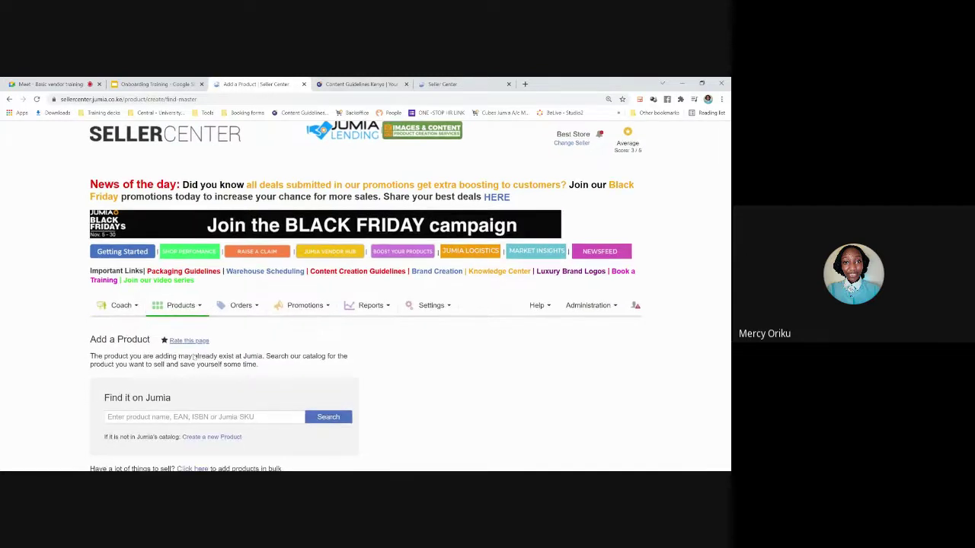
{"action": "scroll", "coordinate": [194, 357], "scroll_direction": "down", "scroll_amount": 2}
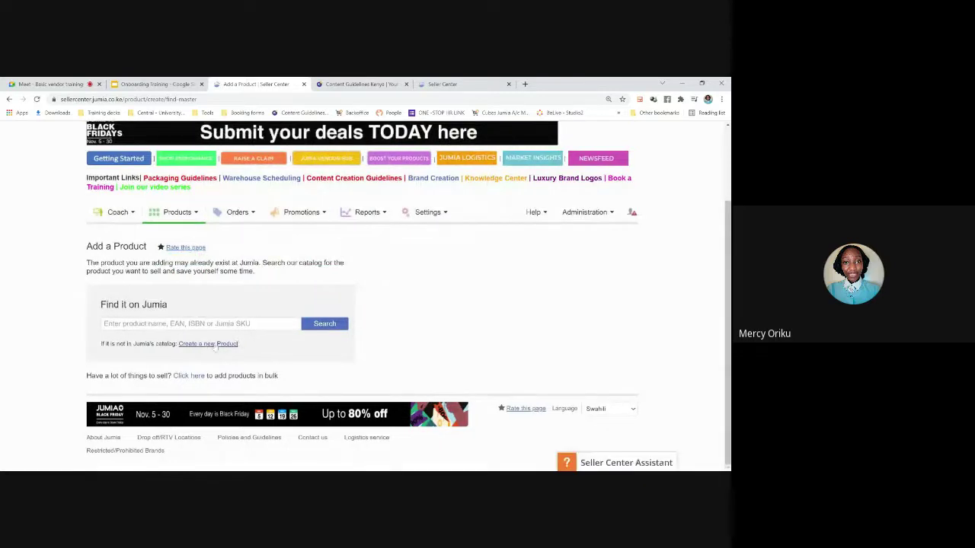
{"action": "left_click", "coordinate": [216, 345]}
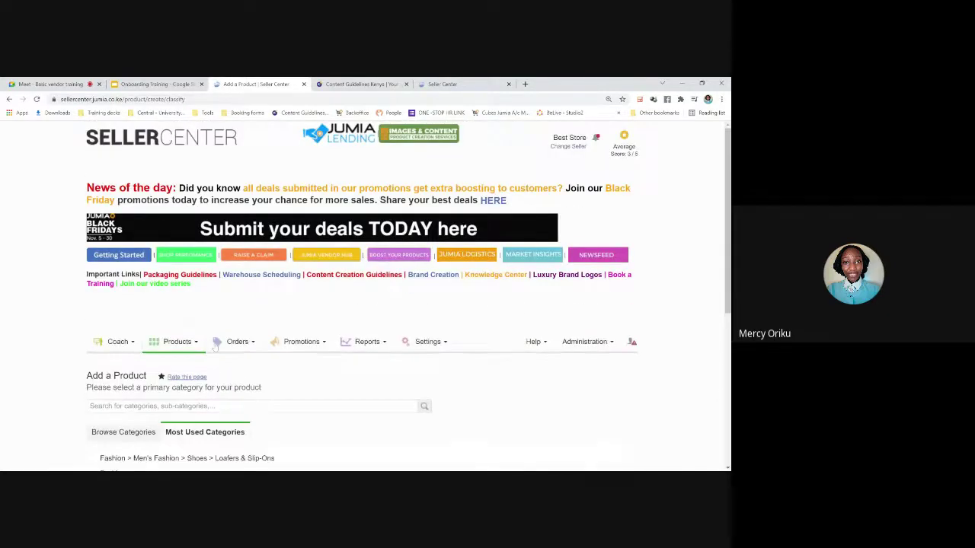
Show the full list of product categories, check the meeting chat for a vendor's product example, and return to Seller Center
{"action": "scroll", "coordinate": [217, 345], "scroll_direction": "down", "scroll_amount": 2}
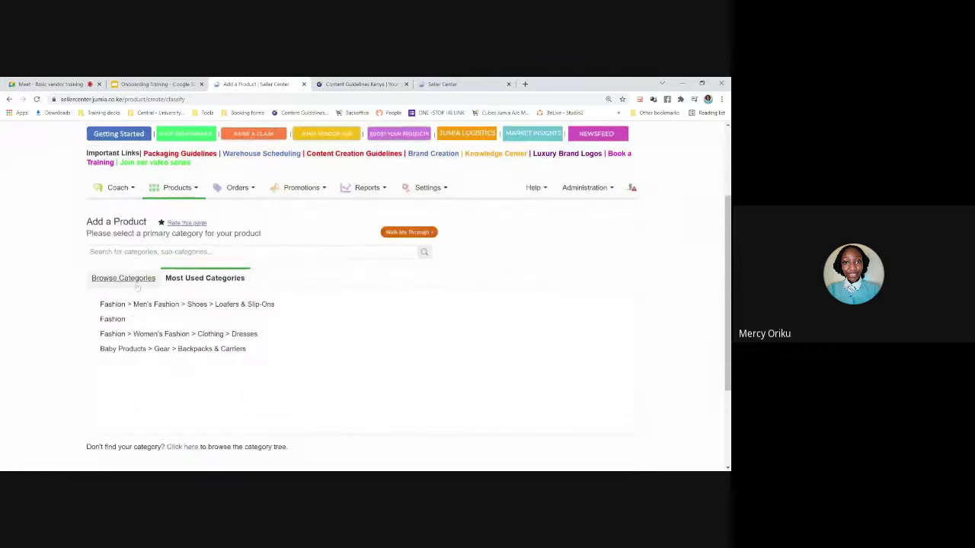
{"action": "left_click", "coordinate": [138, 280]}
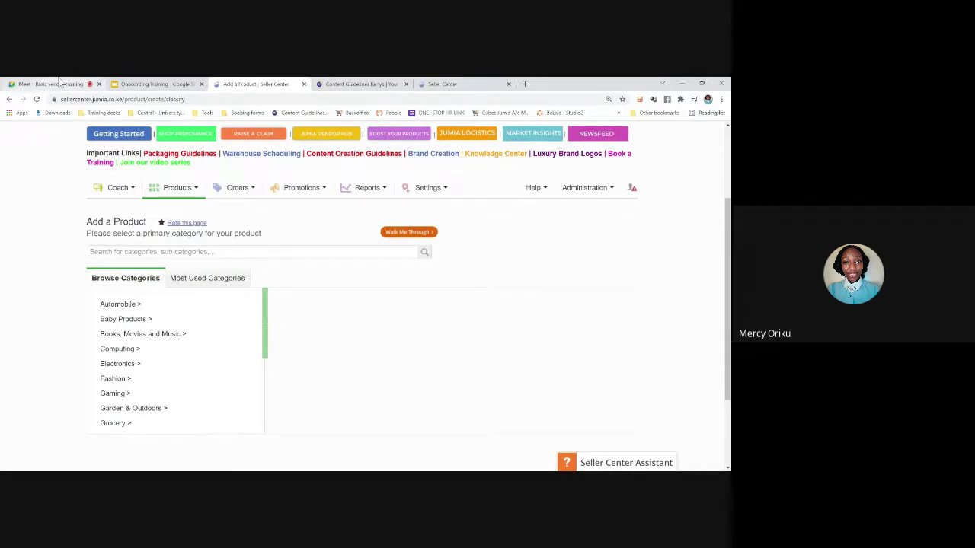
{"action": "key", "text": "ctrl+1"}
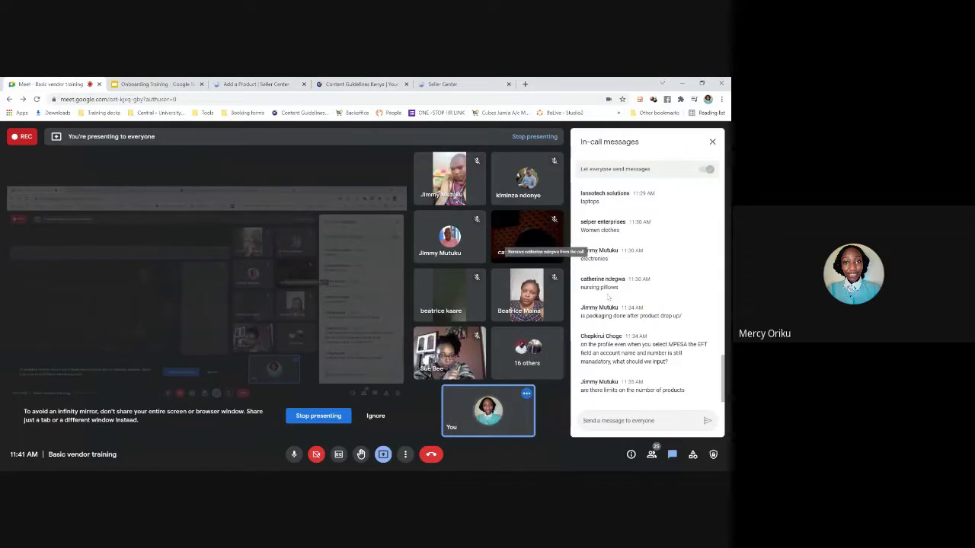
{"action": "left_click", "coordinate": [234, 86]}
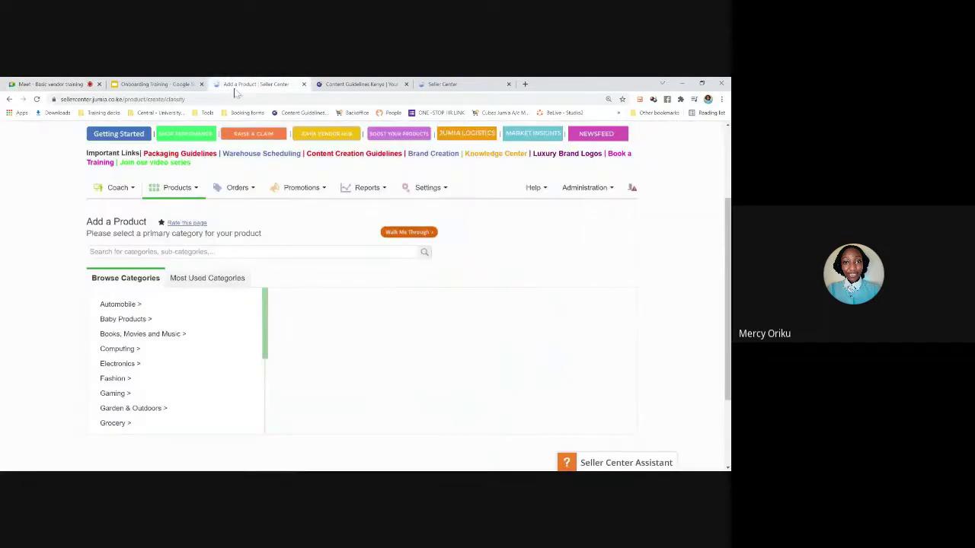
Search the product categories for "nursing pillows"
{"action": "left_click", "coordinate": [251, 251]}
{"action": "type", "text": "nu"}
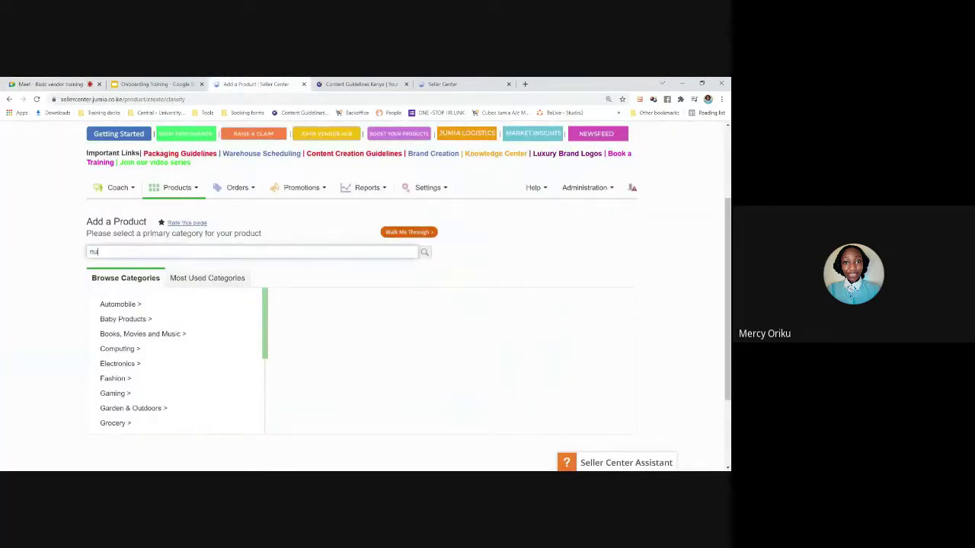
{"action": "type", "text": "rsing pillows"}
{"action": "key", "text": "Return"}
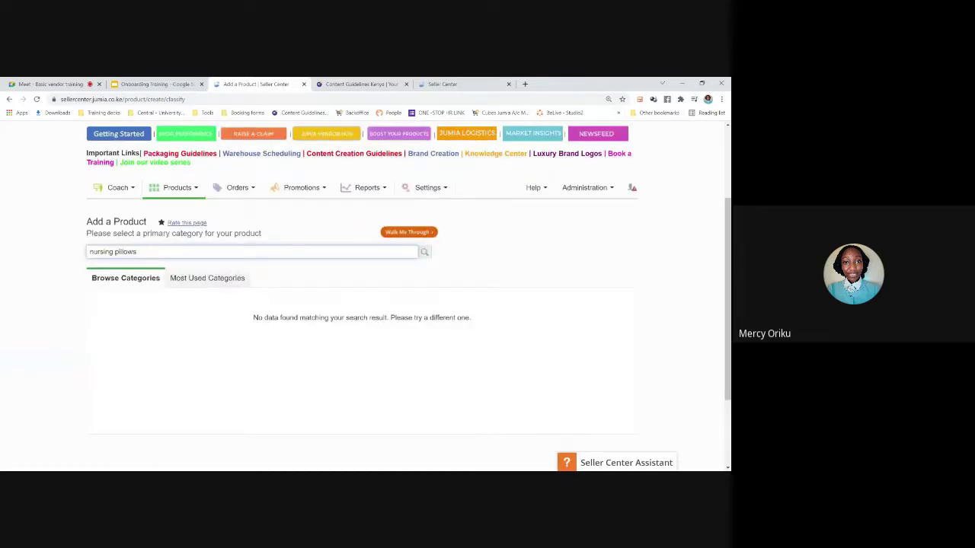
Shorten the category search to "pillows" and run it again
{"action": "key", "text": "ctrl+Left"}
{"action": "key", "text": "BackSpace"}
{"action": "key", "text": "BackSpace"}
{"action": "key", "text": "BackSpace"}
{"action": "key", "text": "BackSpace"}
{"action": "key", "text": "BackSpace"}
{"action": "key", "text": "BackSpace"}
{"action": "key", "text": "BackSpace"}
{"action": "key", "text": "BackSpace"}
{"action": "key", "text": "Return"}
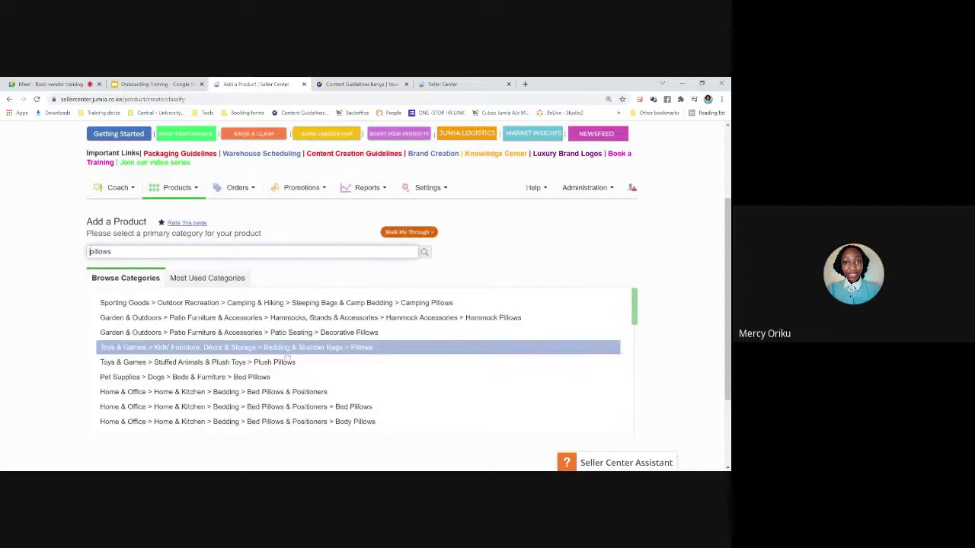
Choose the category Baby Products > Pregnancy & Maternity > Maternity Pillows for the product and continue to its information form
{"action": "scroll", "coordinate": [287, 358], "scroll_direction": "down", "scroll_amount": 2}
{"action": "scroll", "coordinate": [287, 358], "scroll_direction": "down", "scroll_amount": 1}
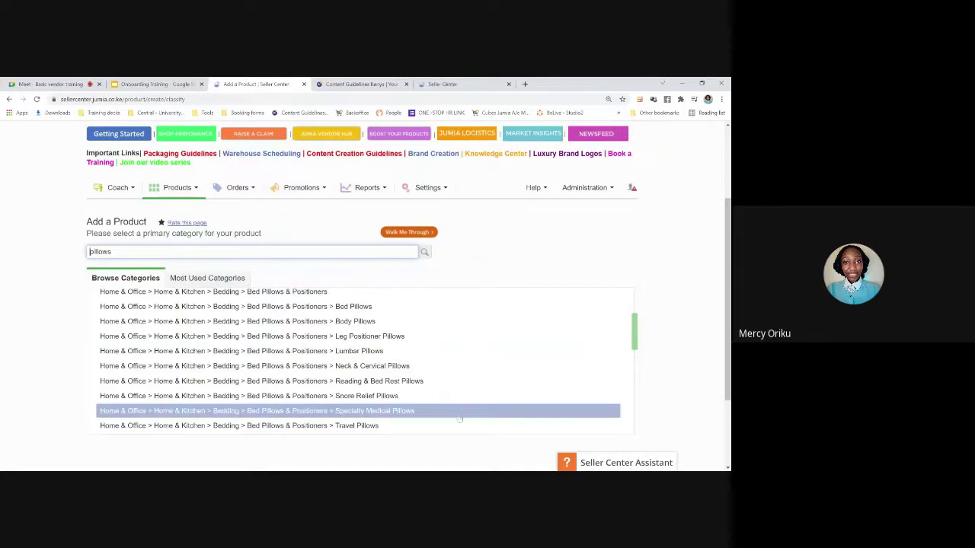
{"action": "scroll", "coordinate": [459, 396], "scroll_direction": "up", "scroll_amount": 3}
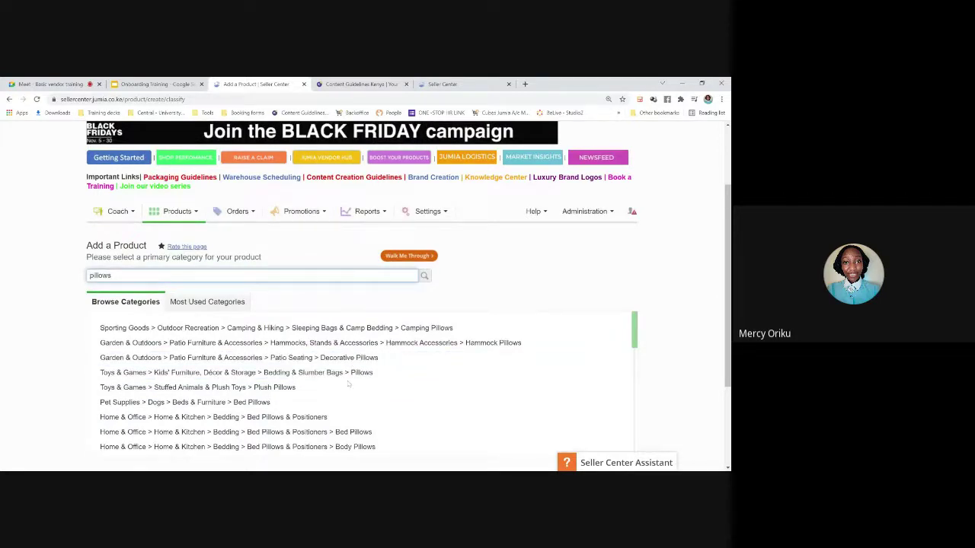
{"action": "scroll", "coordinate": [348, 384], "scroll_direction": "down", "scroll_amount": 2}
{"action": "scroll", "coordinate": [346, 383], "scroll_direction": "down", "scroll_amount": 8}
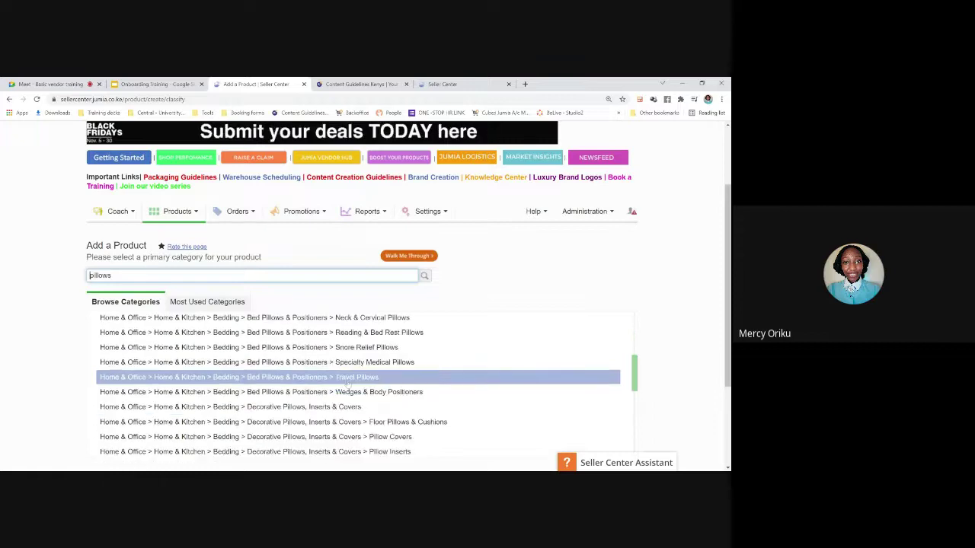
{"action": "scroll", "coordinate": [344, 384], "scroll_direction": "down", "scroll_amount": 3}
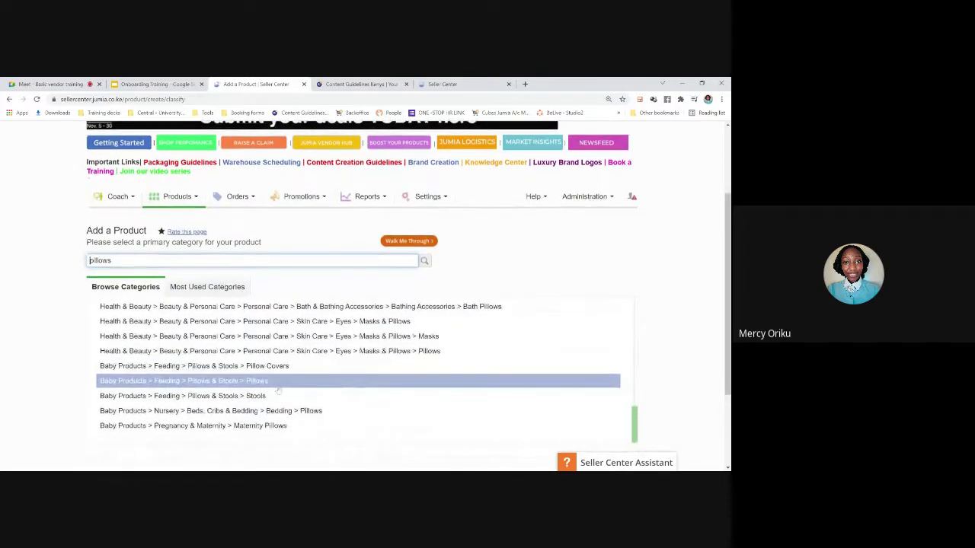
{"action": "left_click", "coordinate": [266, 432]}
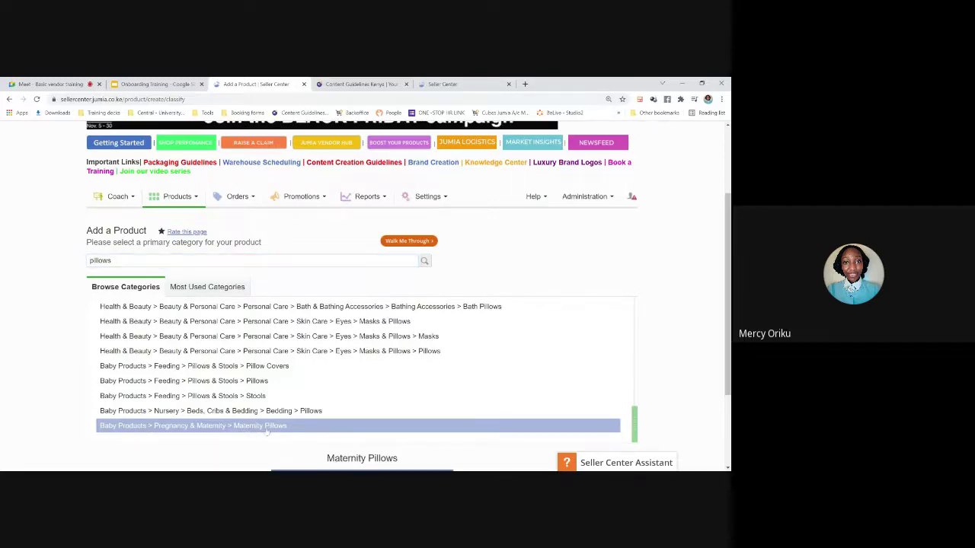
{"action": "scroll", "coordinate": [267, 431], "scroll_direction": "down", "scroll_amount": 1}
{"action": "left_click", "coordinate": [374, 423]}
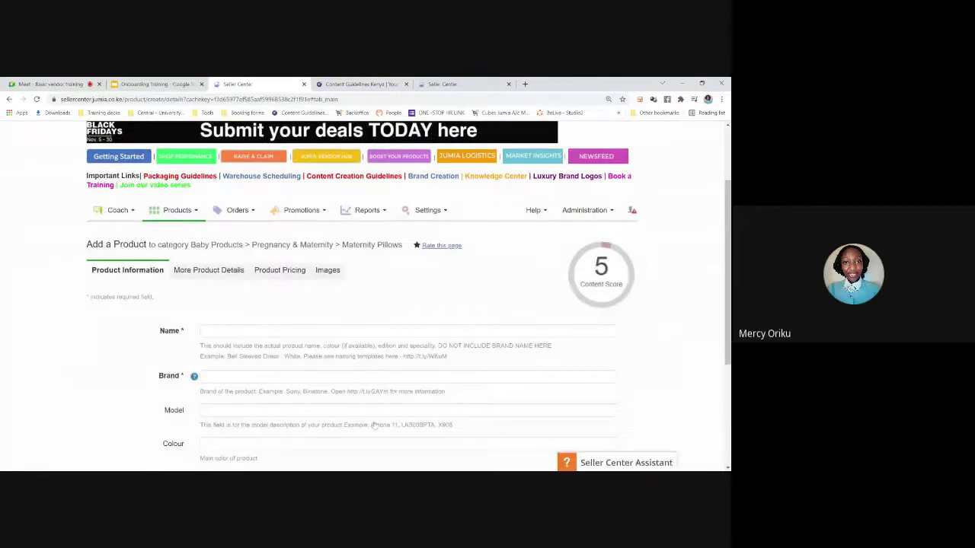
Enter the naming template "Size - Material - Colour - Name of article" as the product name
{"action": "scroll", "coordinate": [374, 425], "scroll_direction": "down", "scroll_amount": 1}
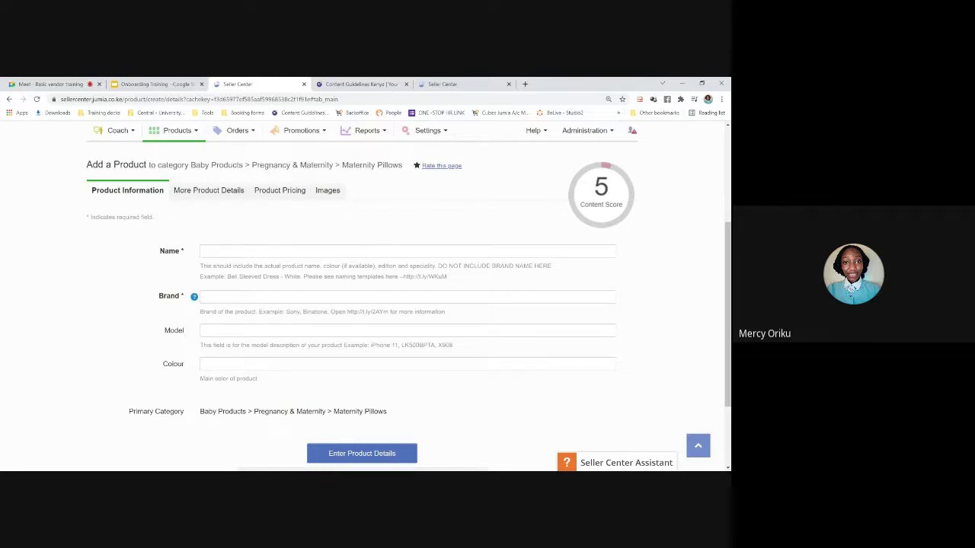
{"action": "left_click", "coordinate": [281, 252]}
{"action": "type", "text": "Size - Material - Colour - Name of article"}
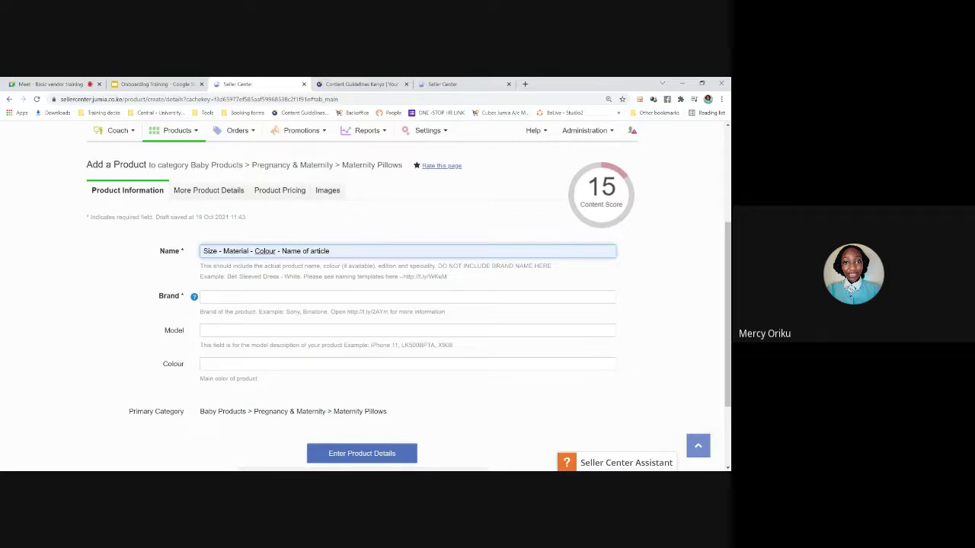
Remove the size part and fill in the template so the product name reads "Cotton - Blue - Nursing pillow", and highlight the brand-name restriction
{"action": "left_click_drag", "start_coordinate": [223, 252], "coordinate": [175, 256]}
{"action": "key", "text": "BackSpace"}
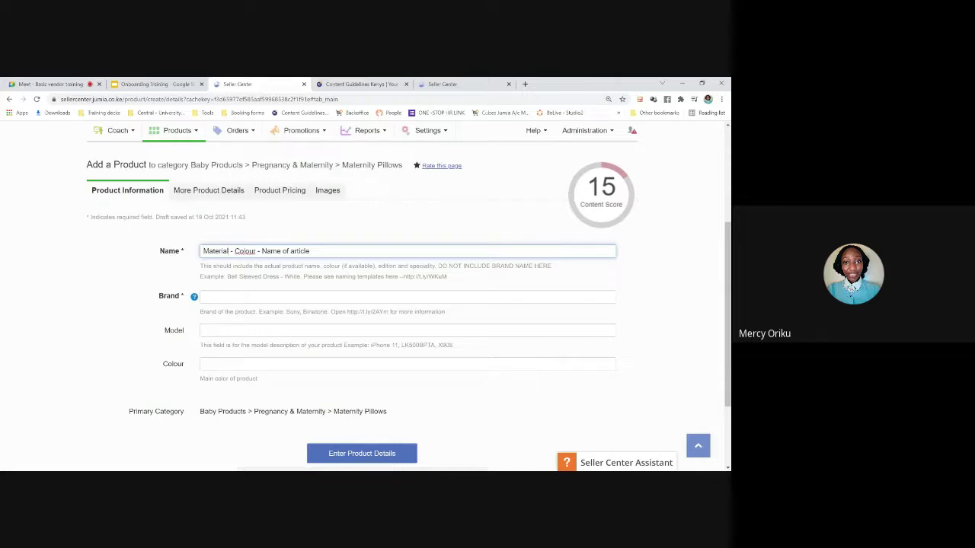
{"action": "left_click_drag", "start_coordinate": [228, 251], "coordinate": [193, 252]}
{"action": "type", "text": "Cotton"}
{"action": "left_click_drag", "start_coordinate": [252, 252], "coordinate": [230, 252]}
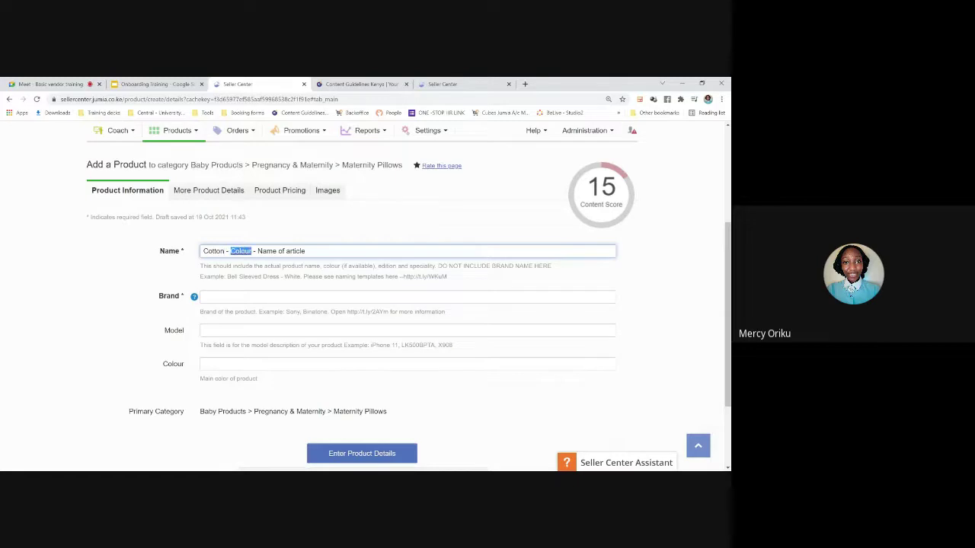
{"action": "type", "text": "Blue"}
{"action": "key", "text": "shift+End"}
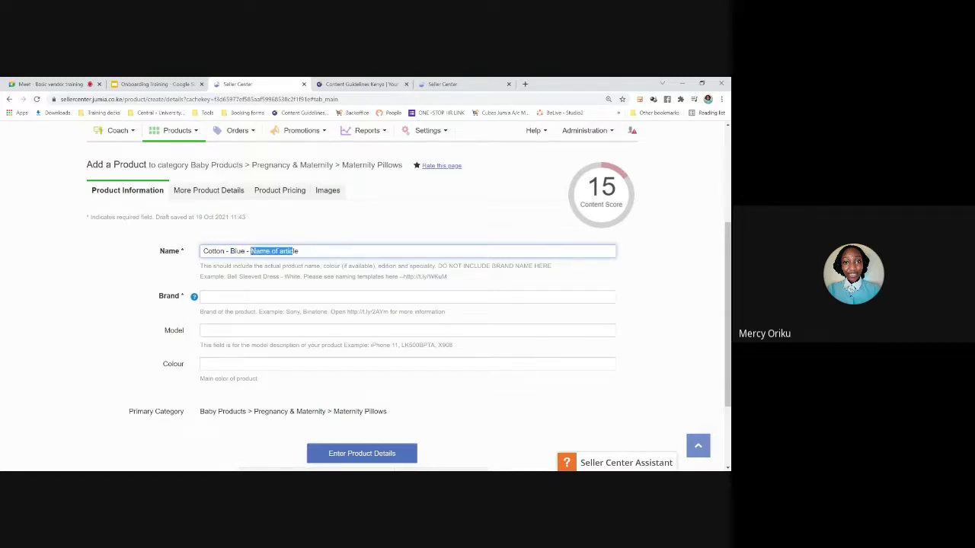
{"action": "key", "text": "BackSpace"}
{"action": "type", "text": "Nursing pillow"}
{"action": "left_click", "coordinate": [308, 288]}
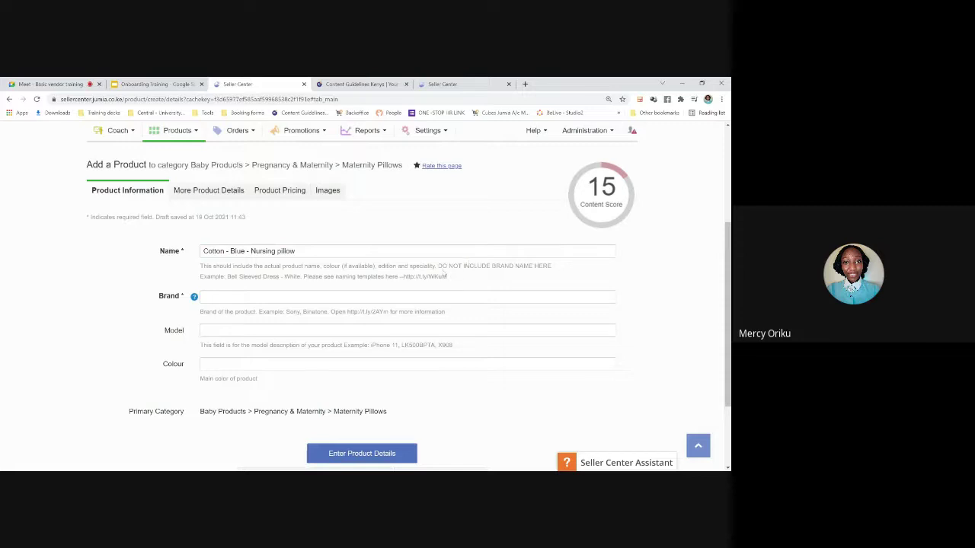
{"action": "left_click_drag", "start_coordinate": [438, 267], "coordinate": [551, 274]}
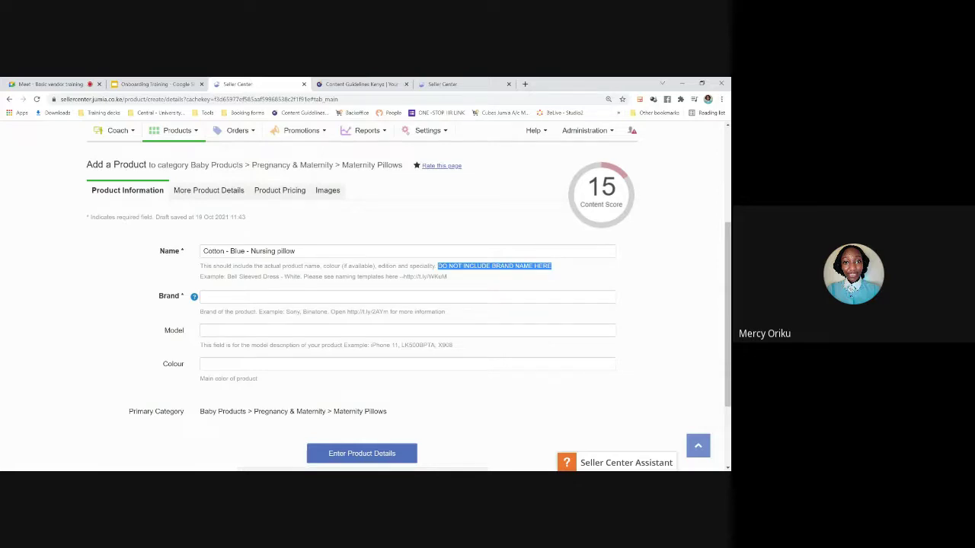
Look up "lamina" in the Brand field and select the suggested brand Lamina
{"action": "left_click", "coordinate": [407, 296]}
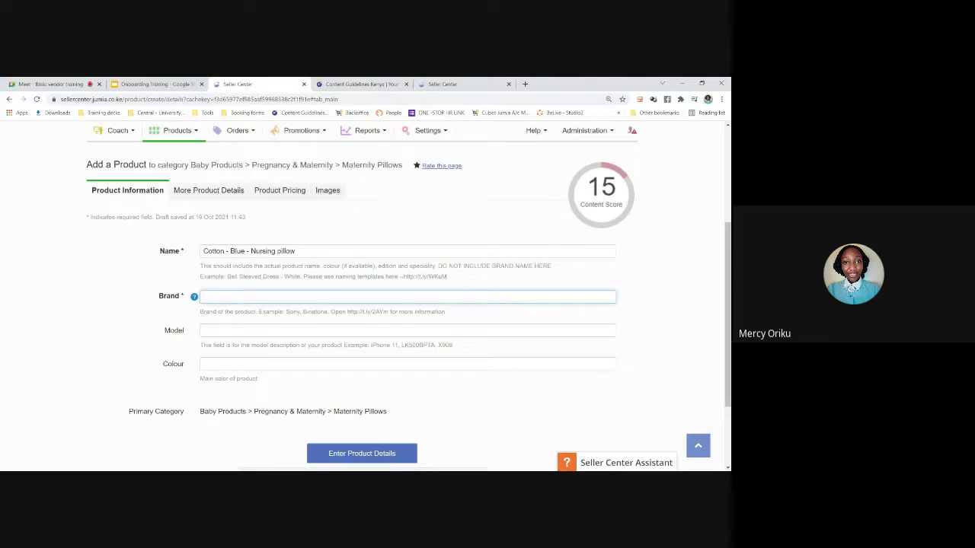
{"action": "type", "text": "la"}
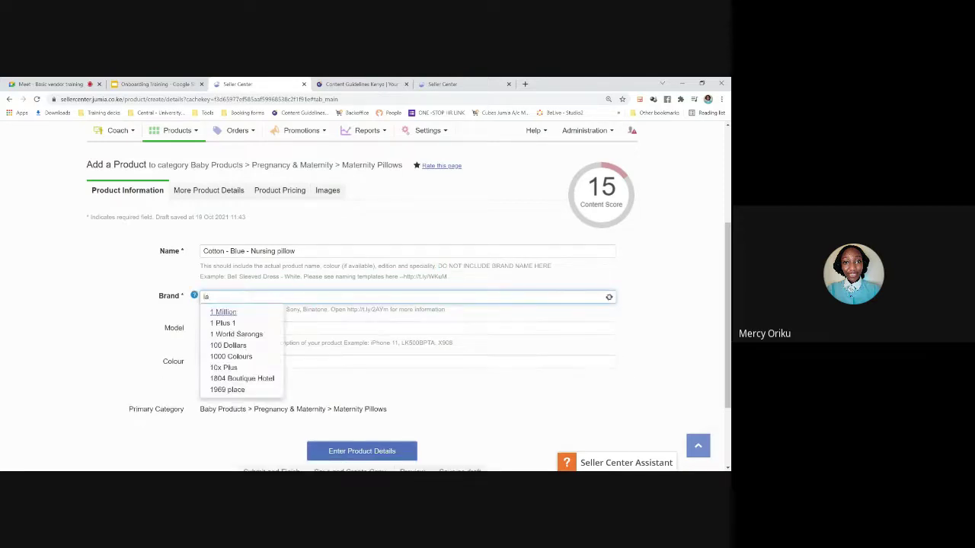
{"action": "type", "text": "m"}
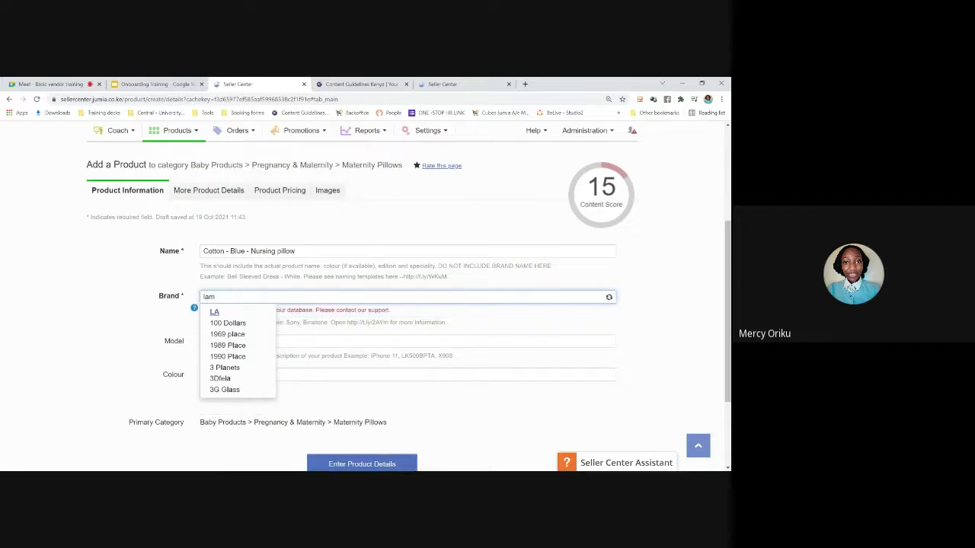
{"action": "type", "text": "i"}
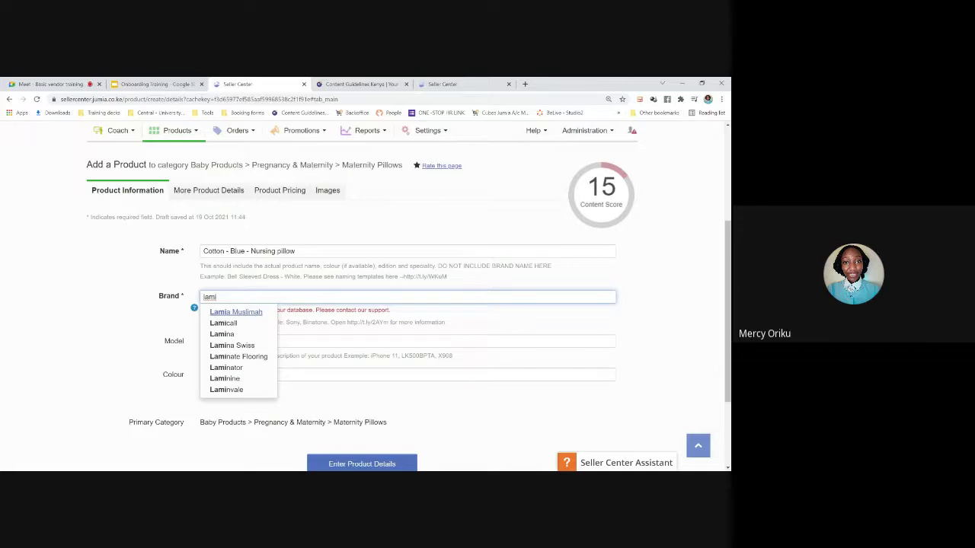
{"action": "type", "text": "na"}
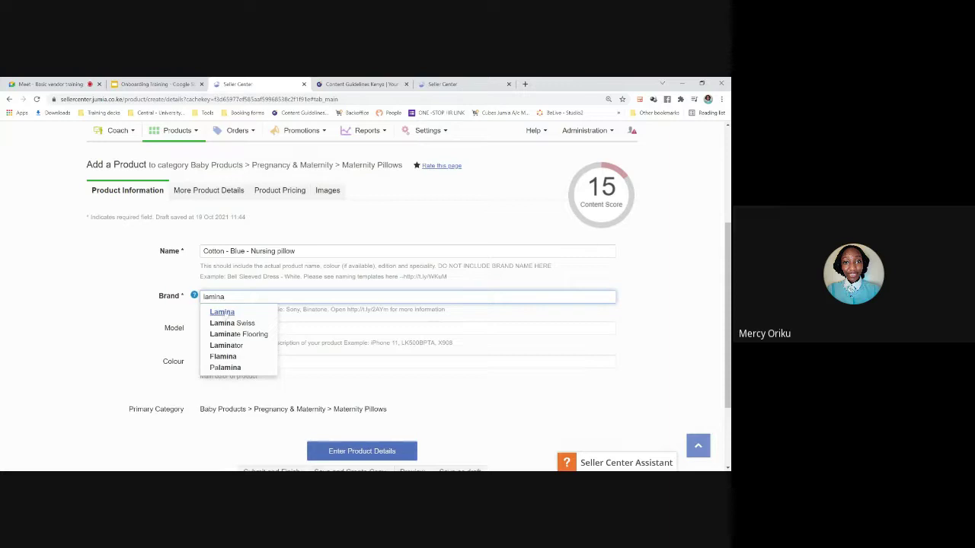
{"action": "left_click", "coordinate": [222, 313]}
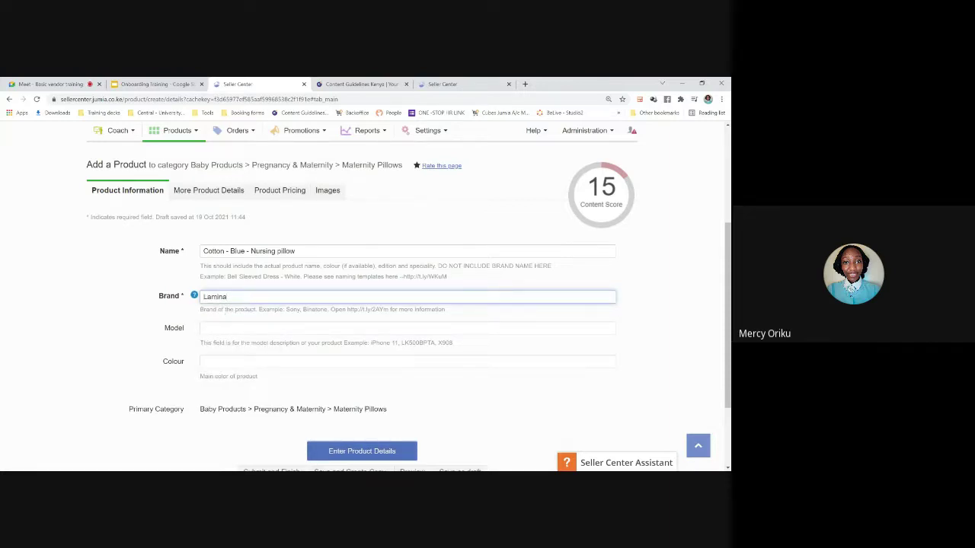
Change the brand to "Lamin" to demonstrate an unregistered brand
{"action": "key", "text": "BackSpace"}
{"action": "key", "text": "BackSpace"}
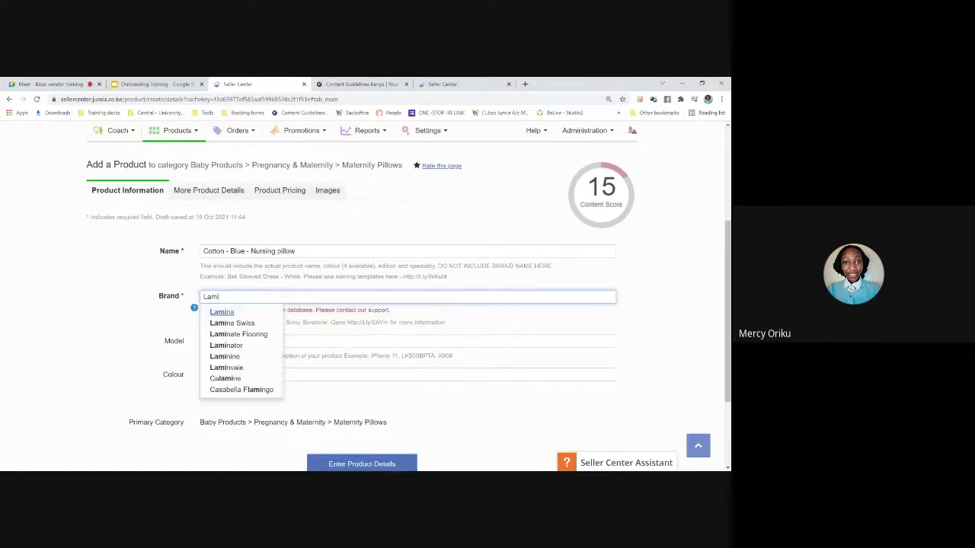
{"action": "type", "text": "n"}
{"action": "left_click", "coordinate": [110, 327]}
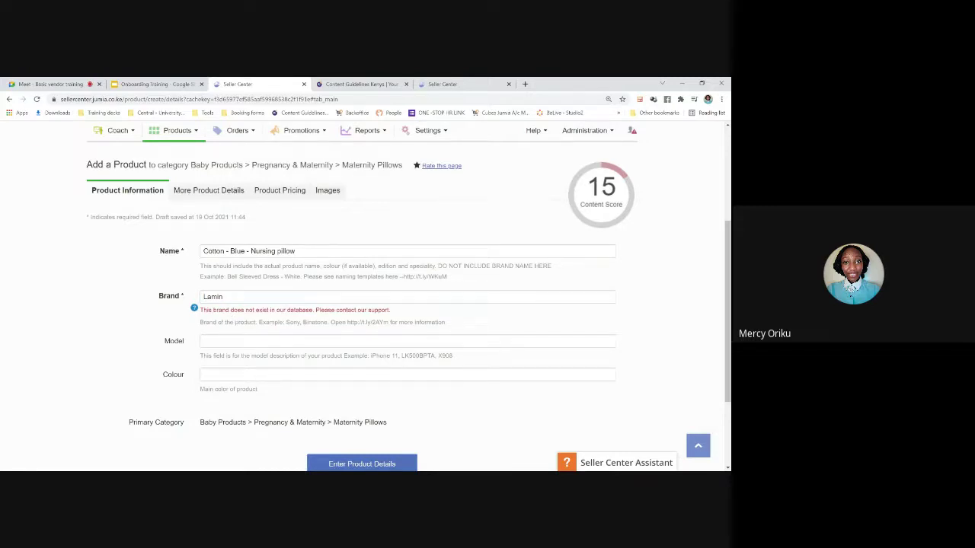
Open the Brand Creation request form from the important links, view its required fields, and close it
{"action": "scroll", "coordinate": [364, 288], "scroll_direction": "up", "scroll_amount": 3}
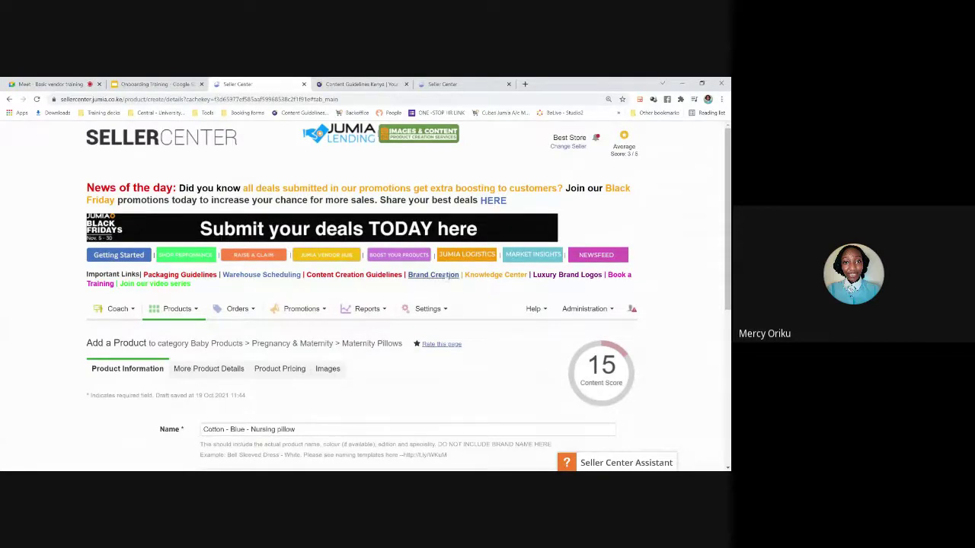
{"action": "left_click", "coordinate": [445, 276]}
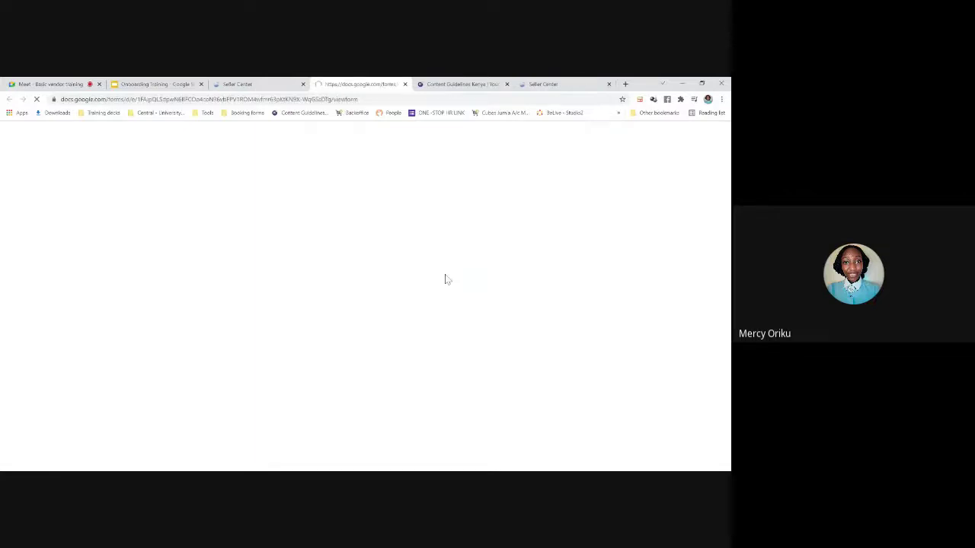
{"action": "scroll", "coordinate": [446, 278], "scroll_direction": "down", "scroll_amount": 3}
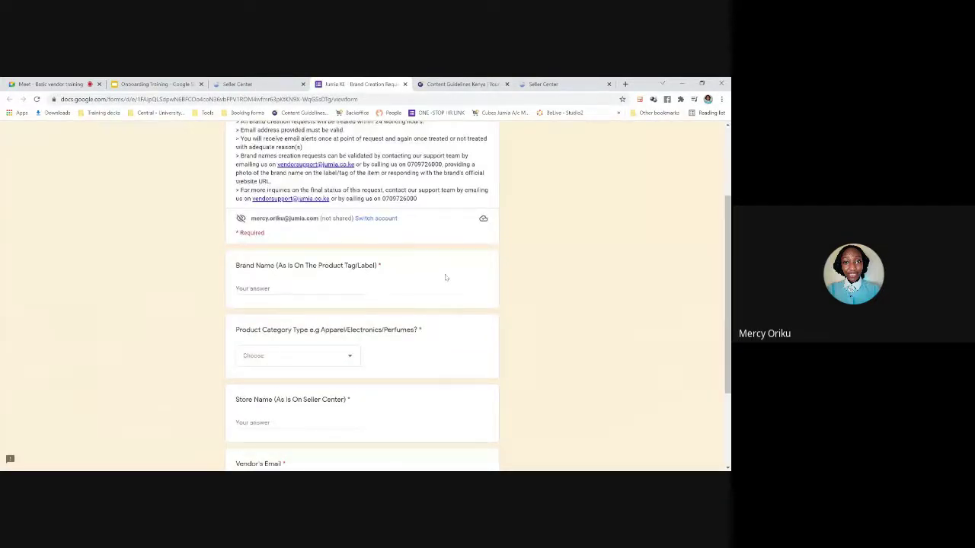
{"action": "scroll", "coordinate": [445, 277], "scroll_direction": "down", "scroll_amount": 1}
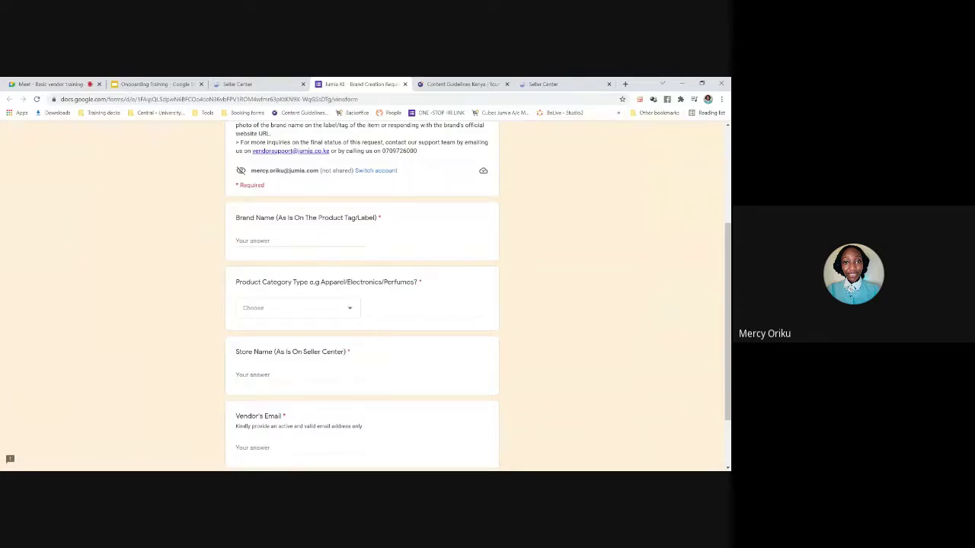
{"action": "left_click", "coordinate": [405, 84]}
Return to the product form and replace the brand with the suggested brand Generic
{"action": "scroll", "coordinate": [338, 364], "scroll_direction": "down", "scroll_amount": 3}
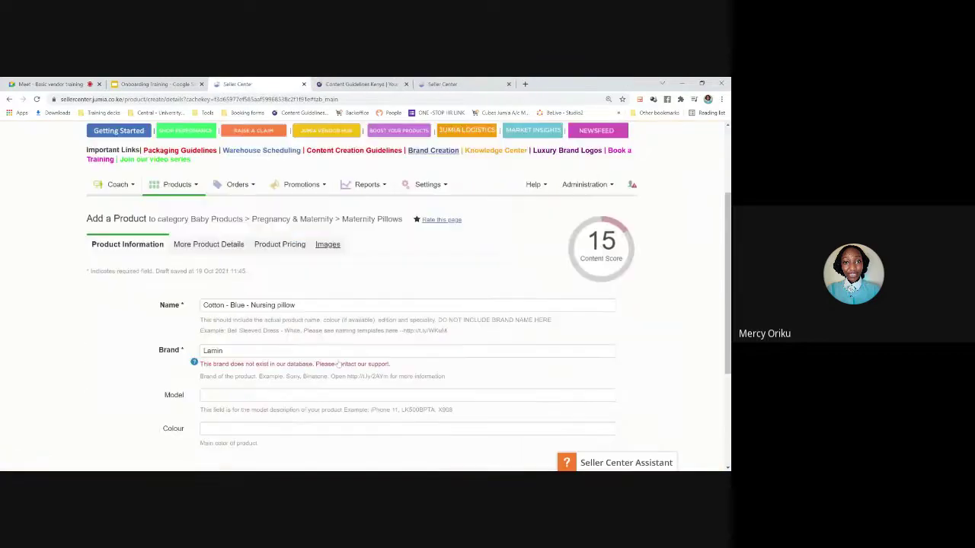
{"action": "scroll", "coordinate": [338, 364], "scroll_direction": "down", "scroll_amount": 1}
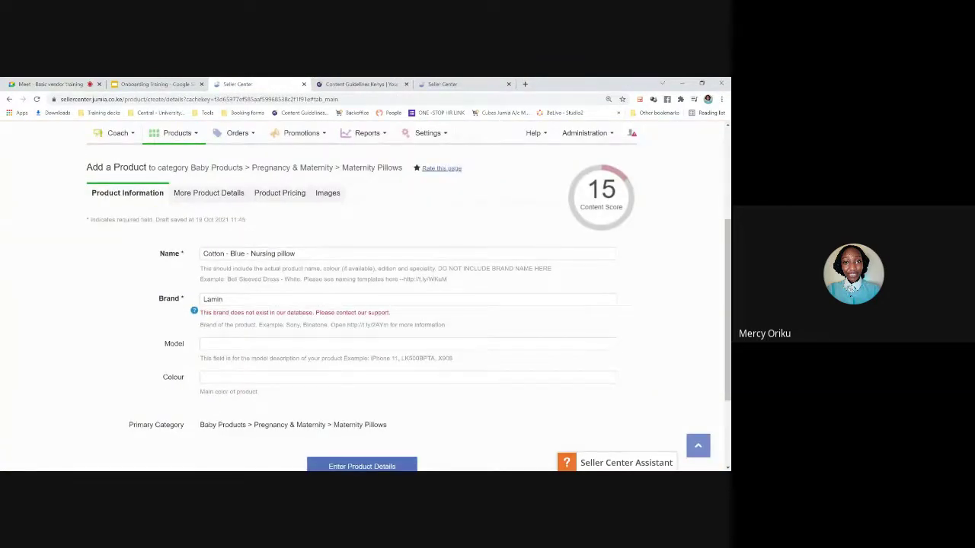
{"action": "left_click_drag", "start_coordinate": [225, 300], "coordinate": [100, 287]}
{"action": "key", "text": "BackSpace"}
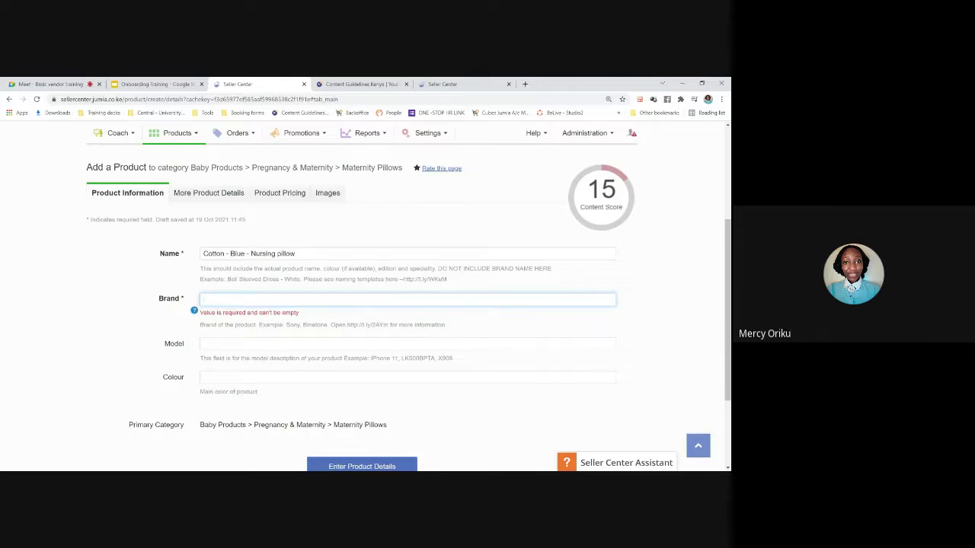
{"action": "type", "text": "Generic"}
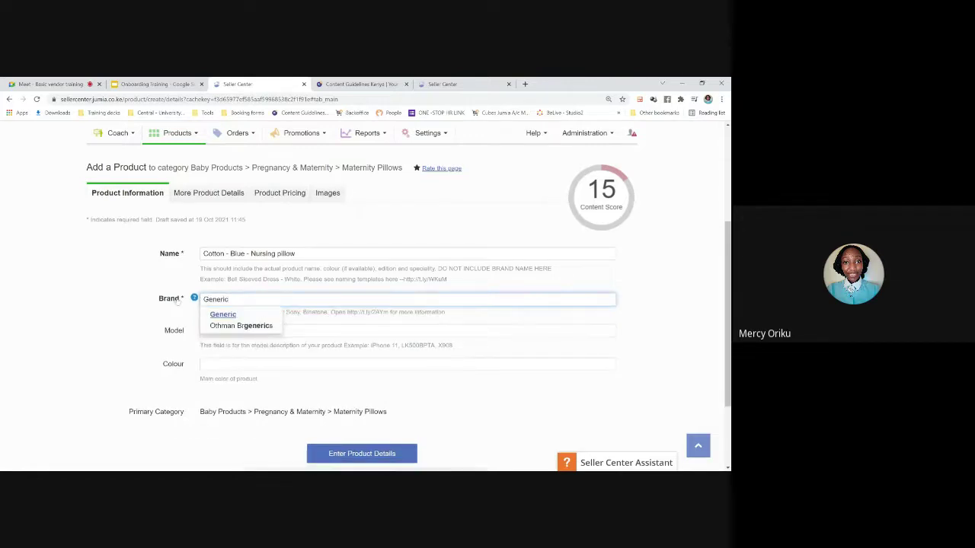
{"action": "left_click", "coordinate": [224, 314]}
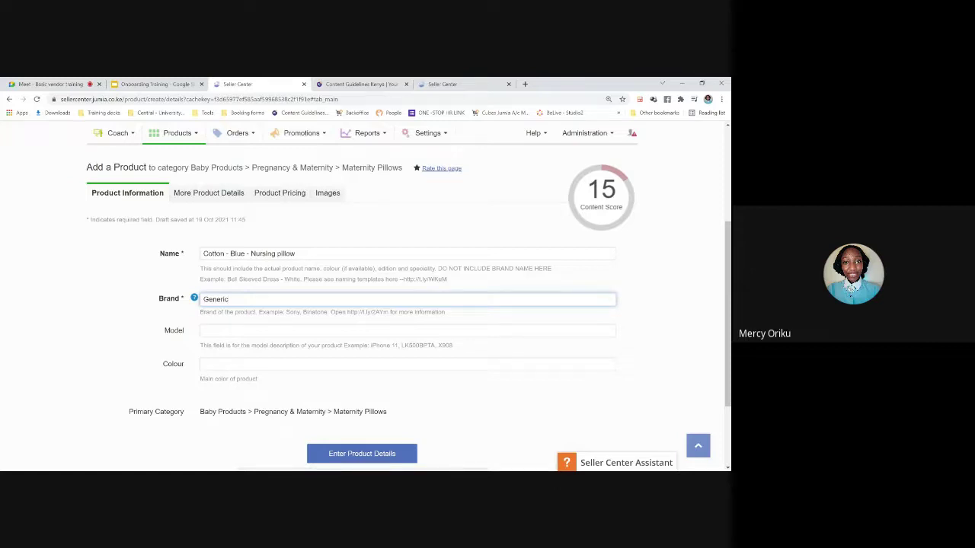
Change the brand to "Fashion" as the alternative for brandless products
{"action": "left_click", "coordinate": [169, 302]}
{"action": "key", "text": "BackSpace"}
{"action": "type", "text": "Fashion"}
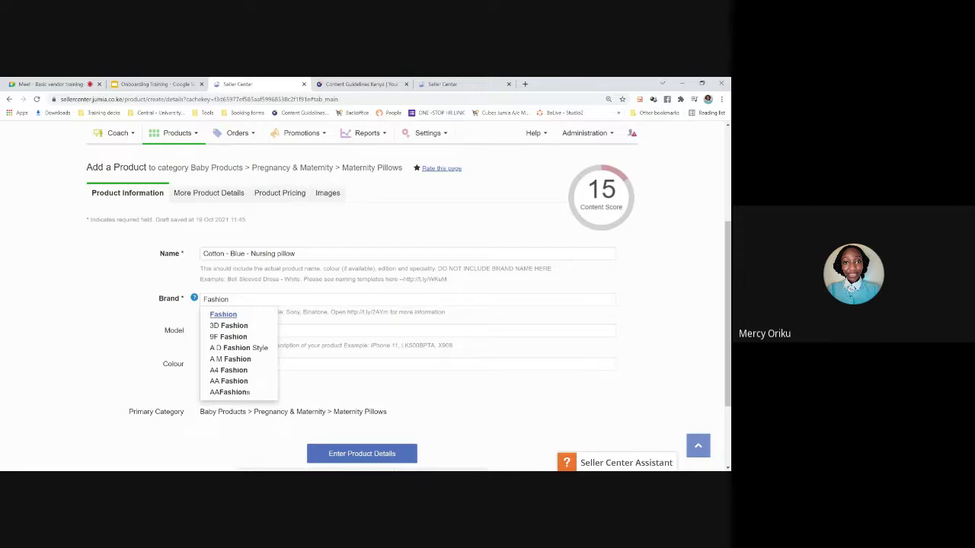
Replace the brand with the suggested brand Gucci to demonstrate a restricted brand
{"action": "key", "text": "ctrl+a"}
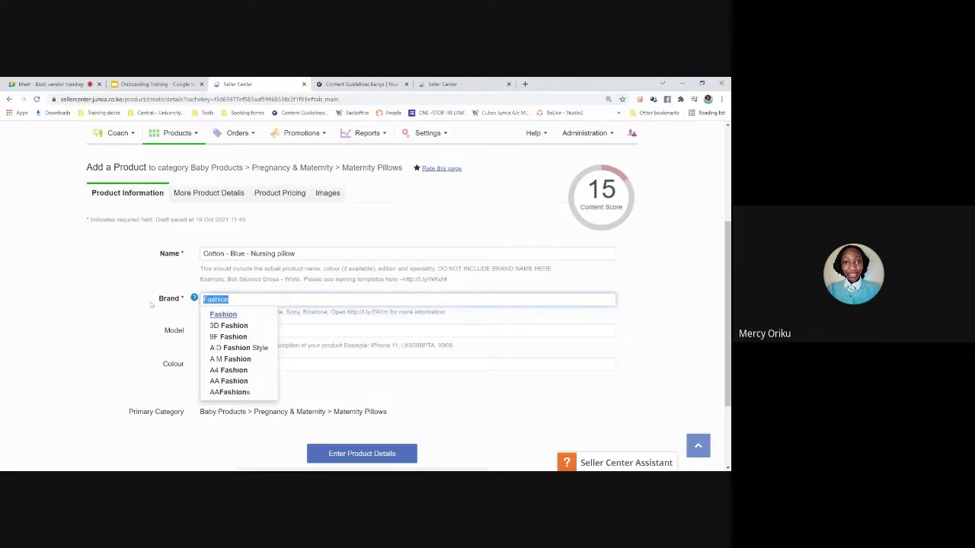
{"action": "key", "text": "BackSpace"}
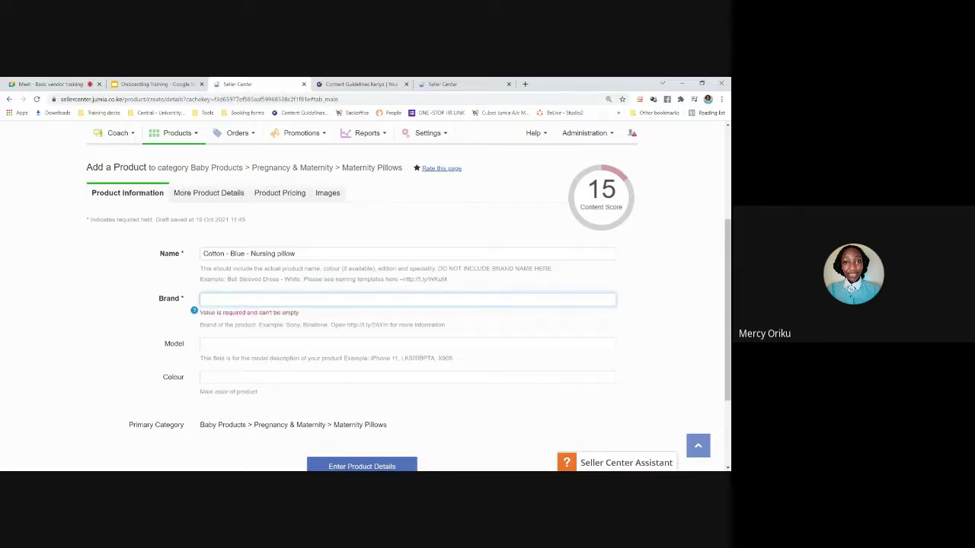
{"action": "type", "text": "gucci"}
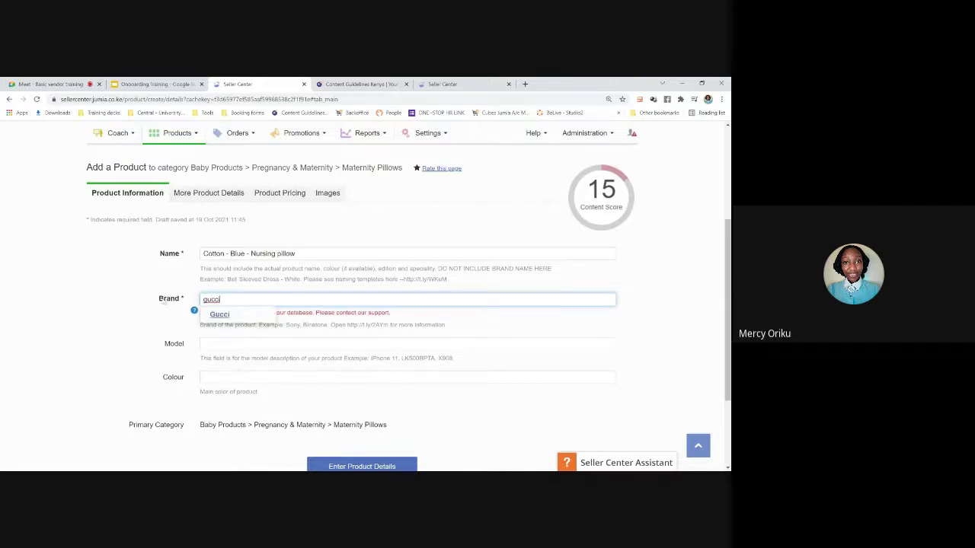
{"action": "left_click", "coordinate": [222, 315]}
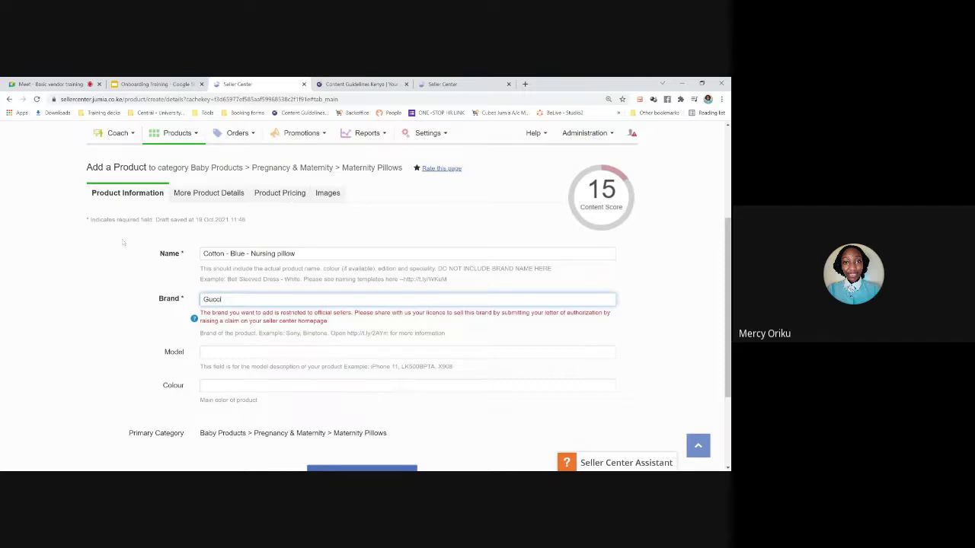
Open the restricted brands spreadsheet linked on the Manual product creation slide and look through its brand names and statuses
{"action": "left_click", "coordinate": [151, 90]}
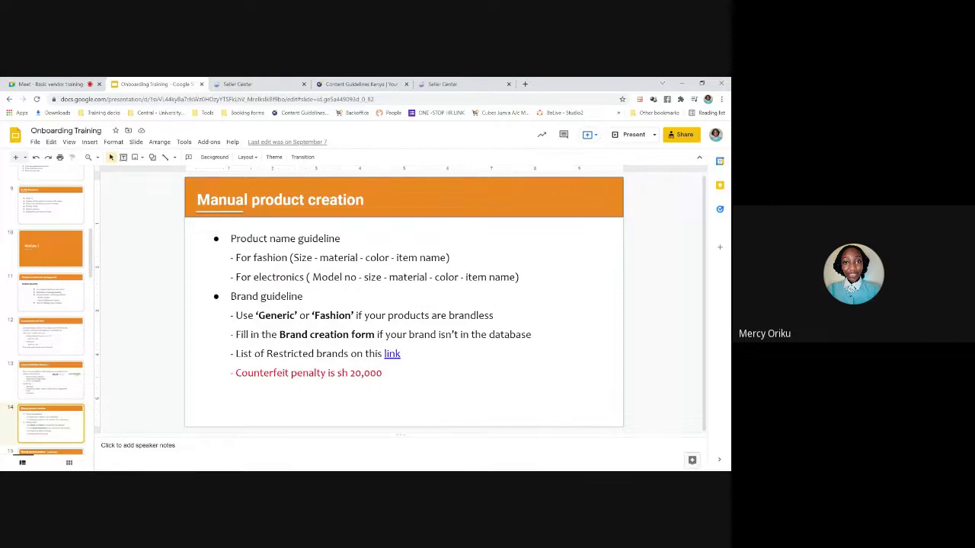
{"action": "left_click", "coordinate": [402, 354]}
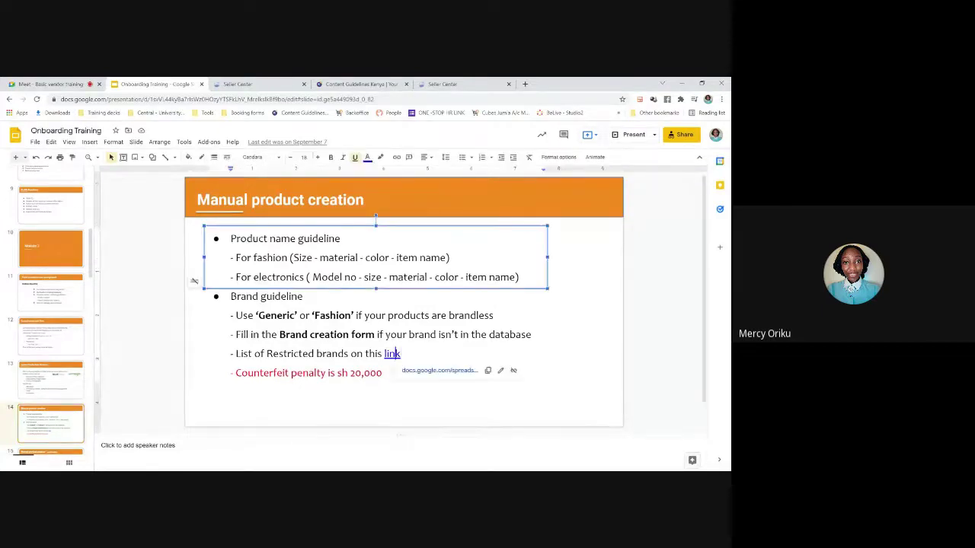
{"action": "left_click", "coordinate": [445, 373]}
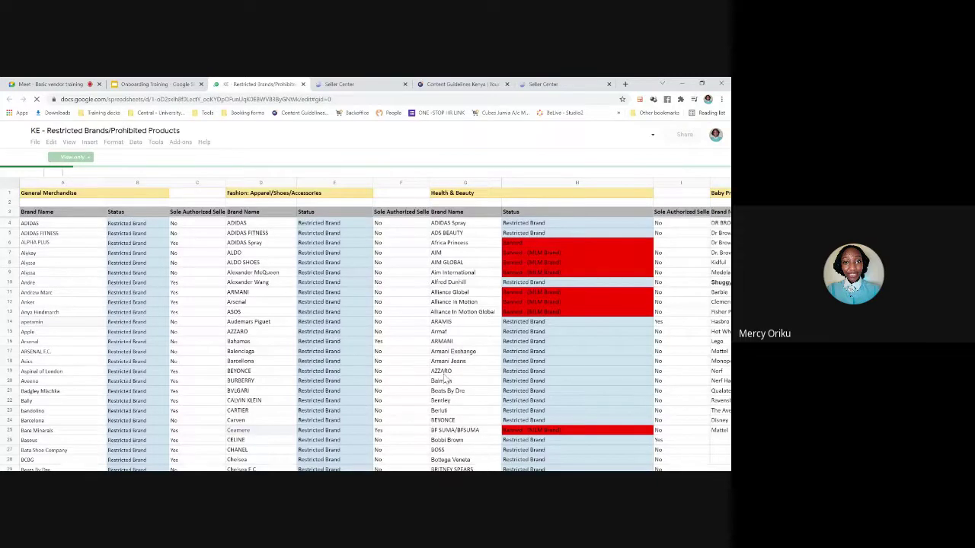
{"action": "scroll", "coordinate": [445, 379], "scroll_direction": "down", "scroll_amount": 3}
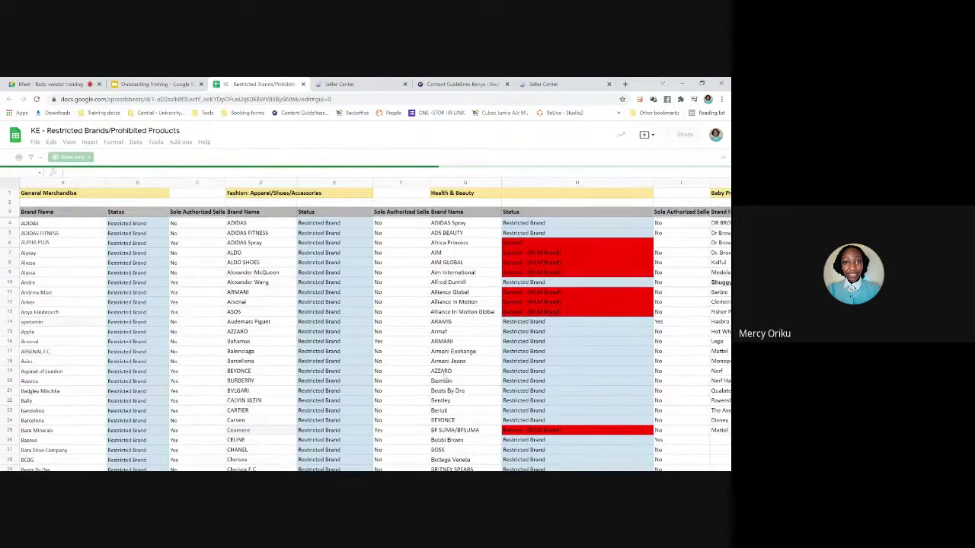
{"action": "scroll", "coordinate": [443, 375], "scroll_direction": "down", "scroll_amount": 10}
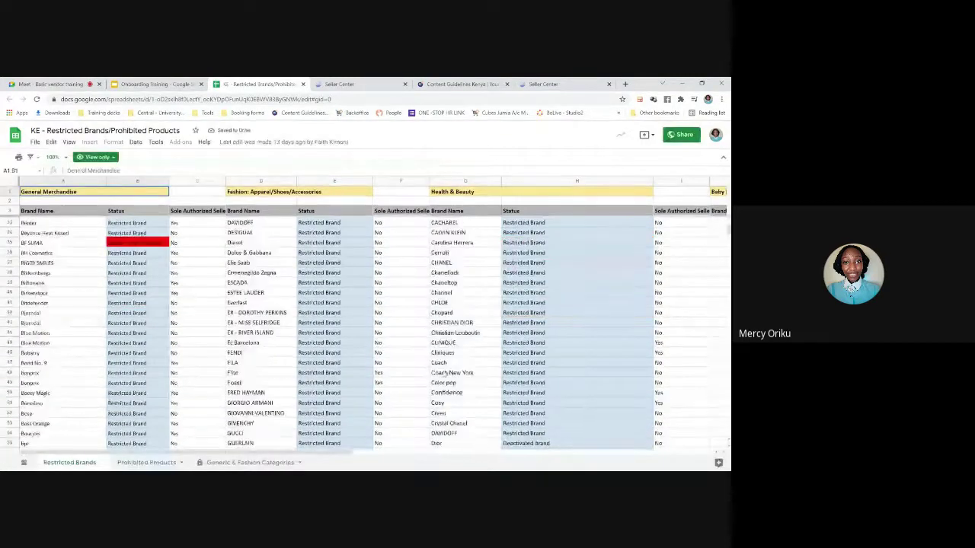
{"action": "scroll", "coordinate": [444, 374], "scroll_direction": "down", "scroll_amount": 5}
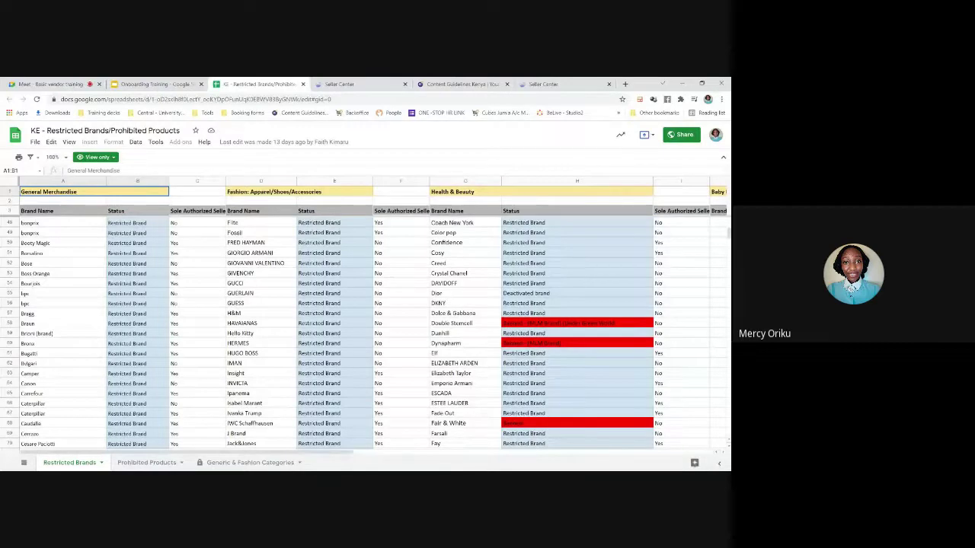
{"action": "scroll", "coordinate": [443, 374], "scroll_direction": "down", "scroll_amount": 4}
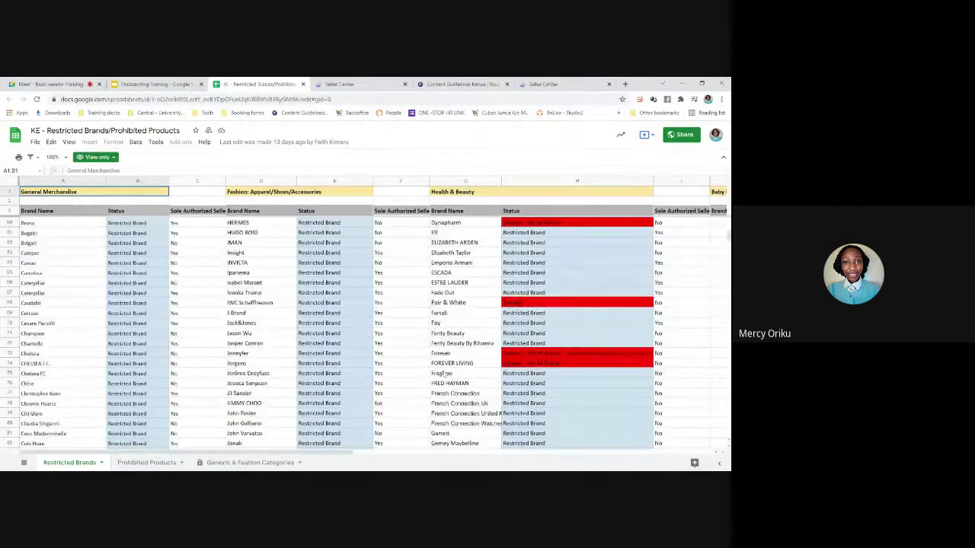
{"action": "scroll", "coordinate": [444, 374], "scroll_direction": "down", "scroll_amount": 5}
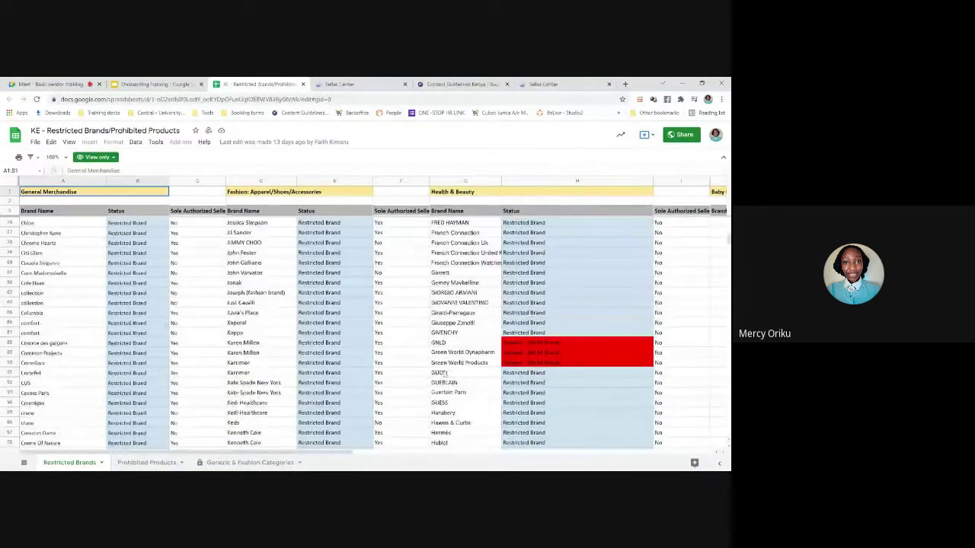
{"action": "scroll", "coordinate": [444, 374], "scroll_direction": "up", "scroll_amount": 20}
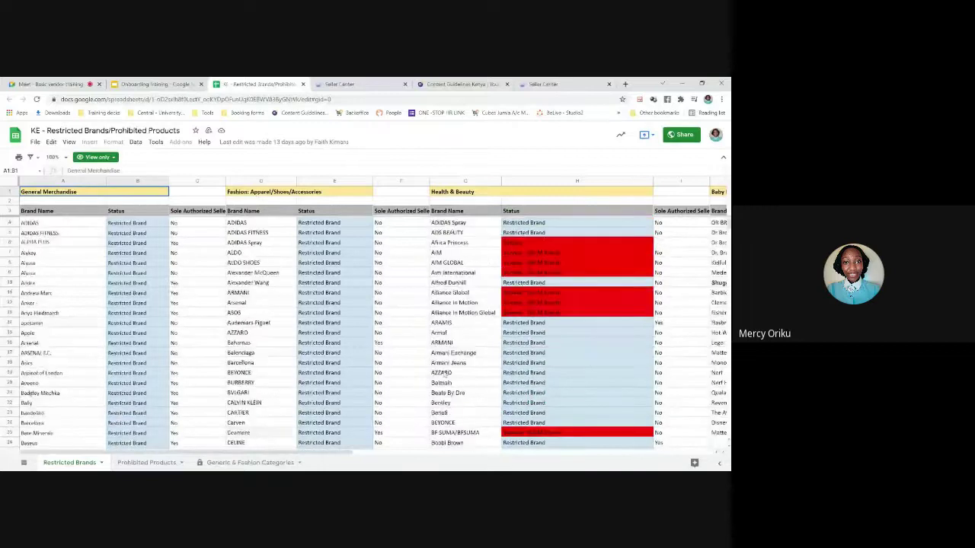
Return to the product form and enter "n/a" as the model
{"action": "left_click", "coordinate": [339, 84]}
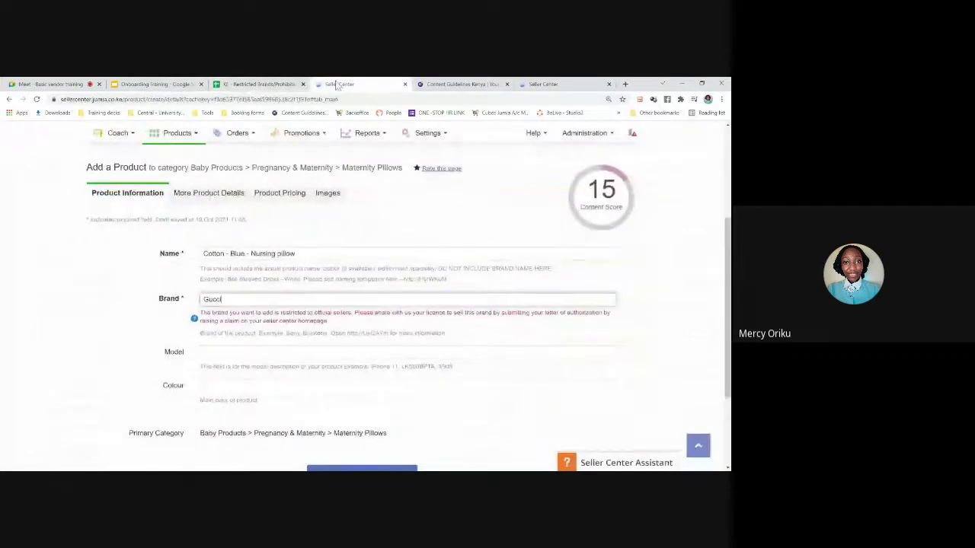
{"action": "left_click", "coordinate": [224, 352]}
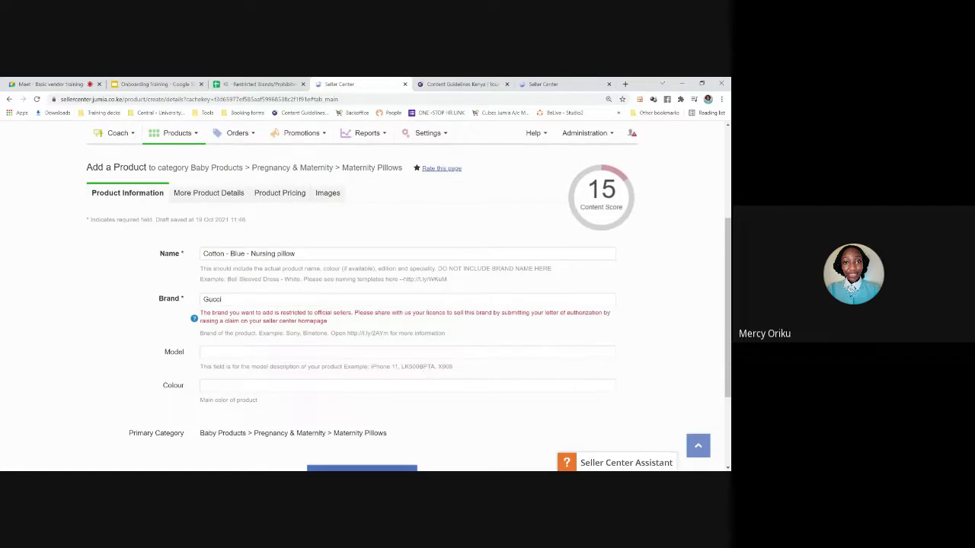
{"action": "left_click", "coordinate": [407, 352]}
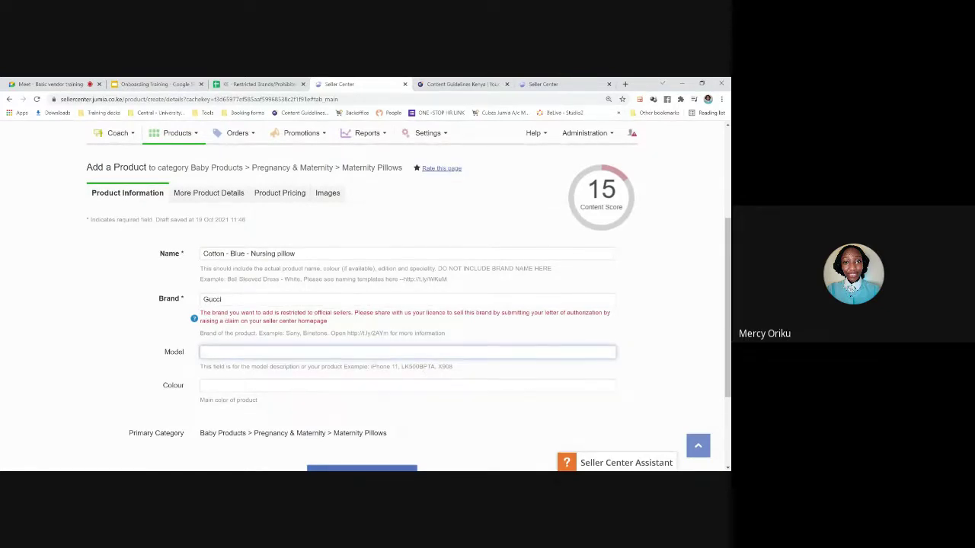
{"action": "type", "text": "n/a"}
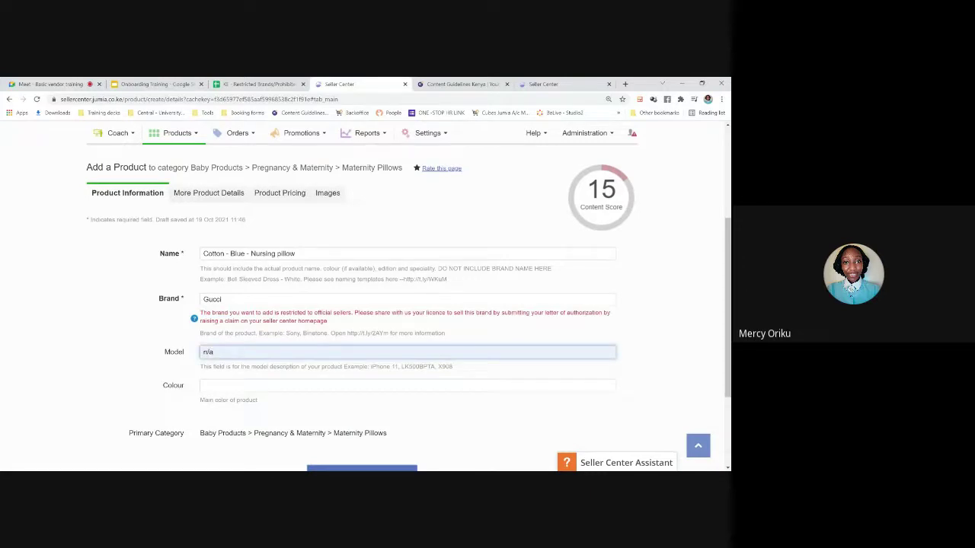
{"action": "key", "text": "Tab"}
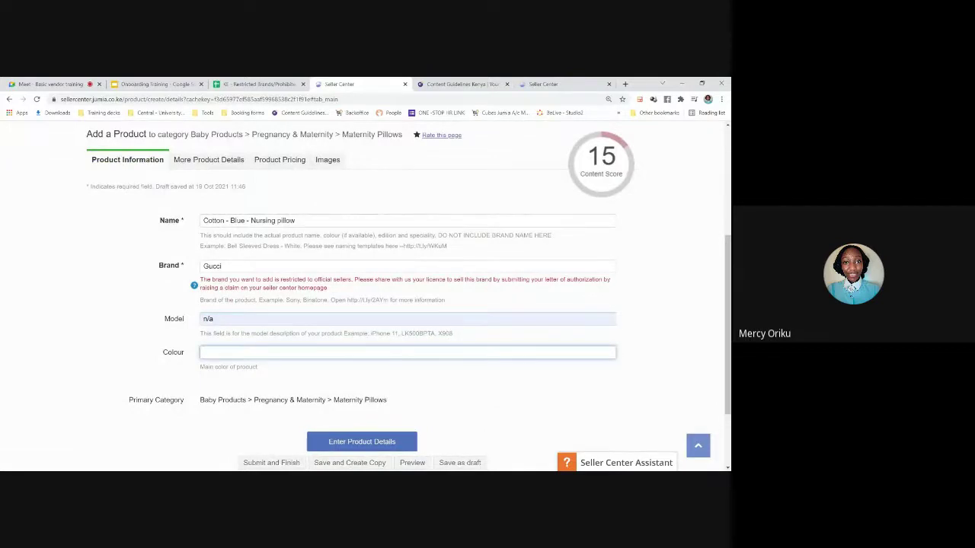
{"action": "left_click", "coordinate": [169, 368]}
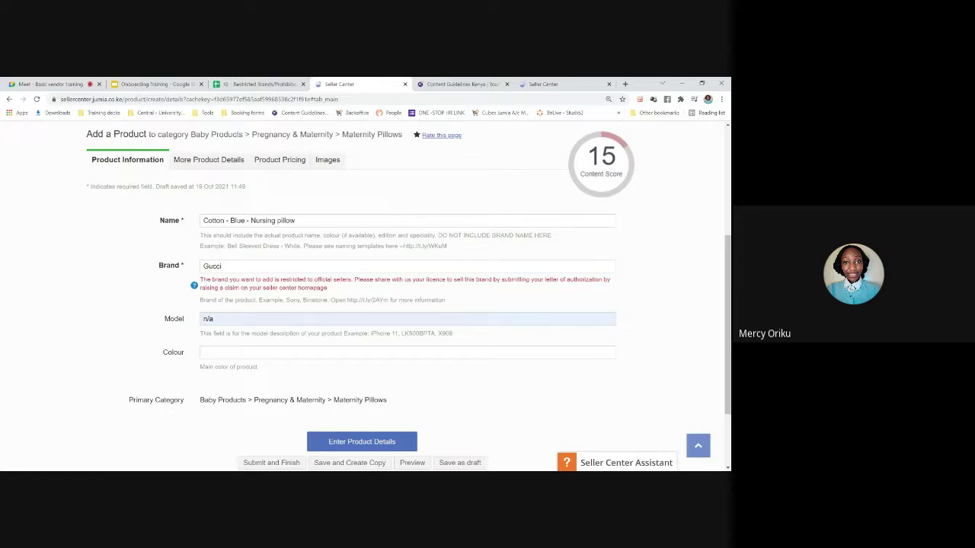
Open More Product Details and set the tax class to Default 16
{"action": "left_click", "coordinate": [206, 160]}
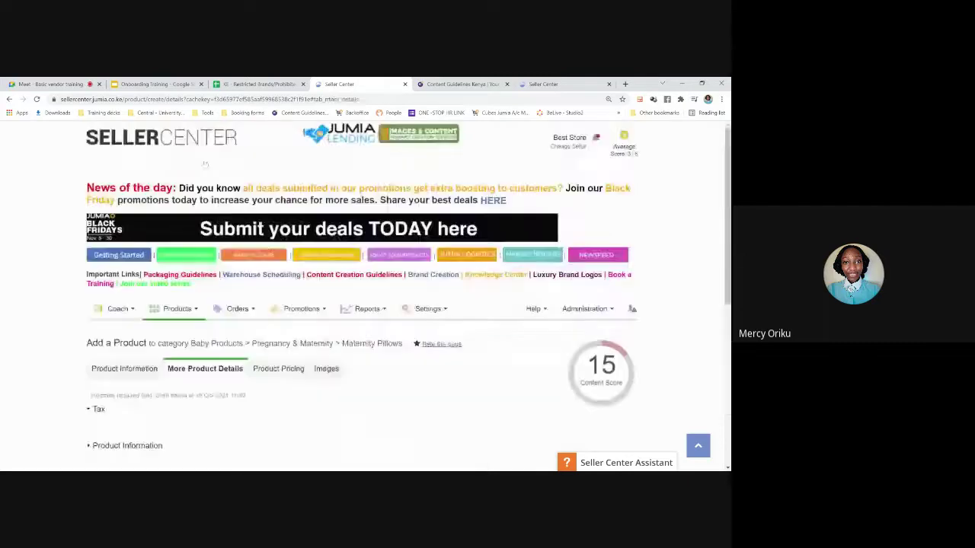
{"action": "scroll", "coordinate": [220, 321], "scroll_direction": "down", "scroll_amount": 2}
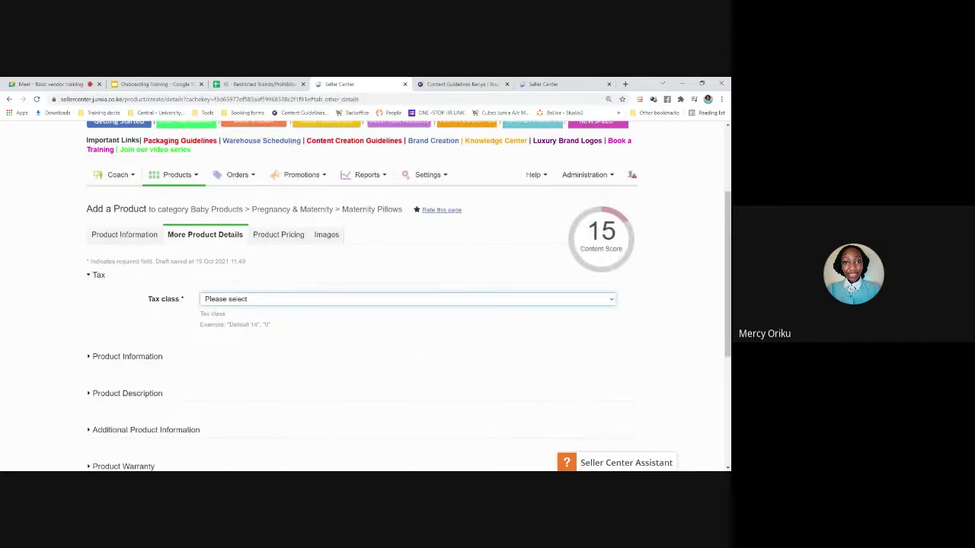
{"action": "left_click", "coordinate": [408, 299]}
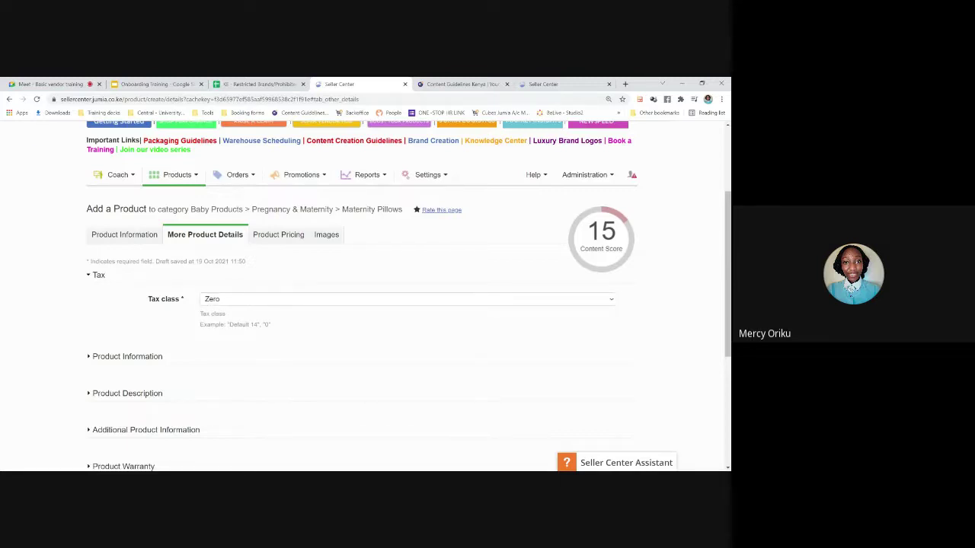
{"action": "left_click", "coordinate": [250, 304]}
{"action": "left_click", "coordinate": [257, 333]}
Expand the Product Information section and examine the color family, main material, size and weight fields, highlighting the size unit
{"action": "left_click", "coordinate": [132, 358]}
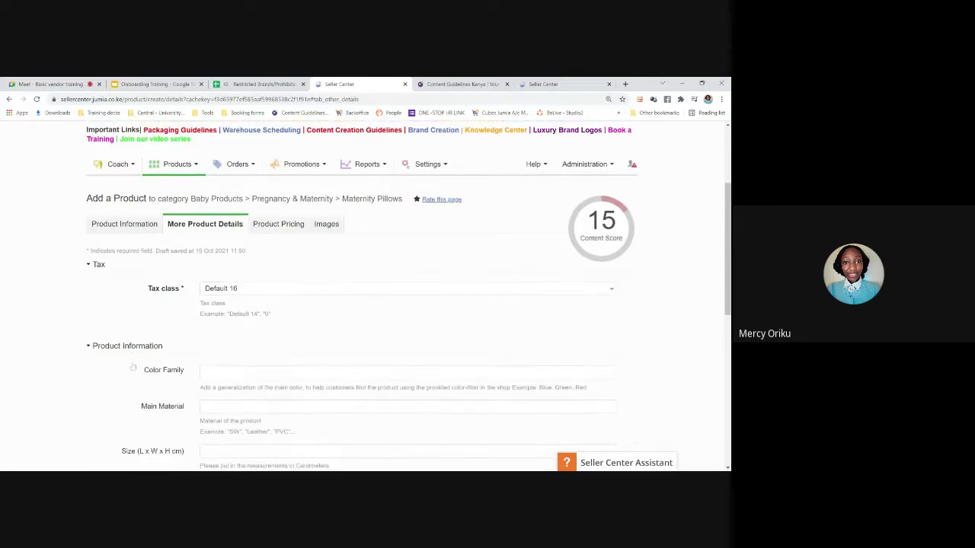
{"action": "scroll", "coordinate": [132, 367], "scroll_direction": "down", "scroll_amount": 2}
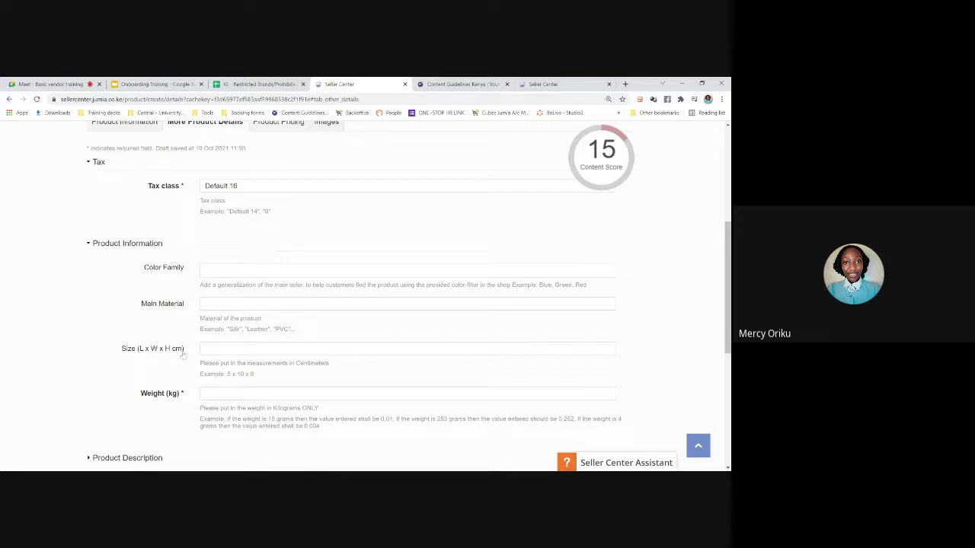
{"action": "left_click_drag", "start_coordinate": [183, 352], "coordinate": [171, 348]}
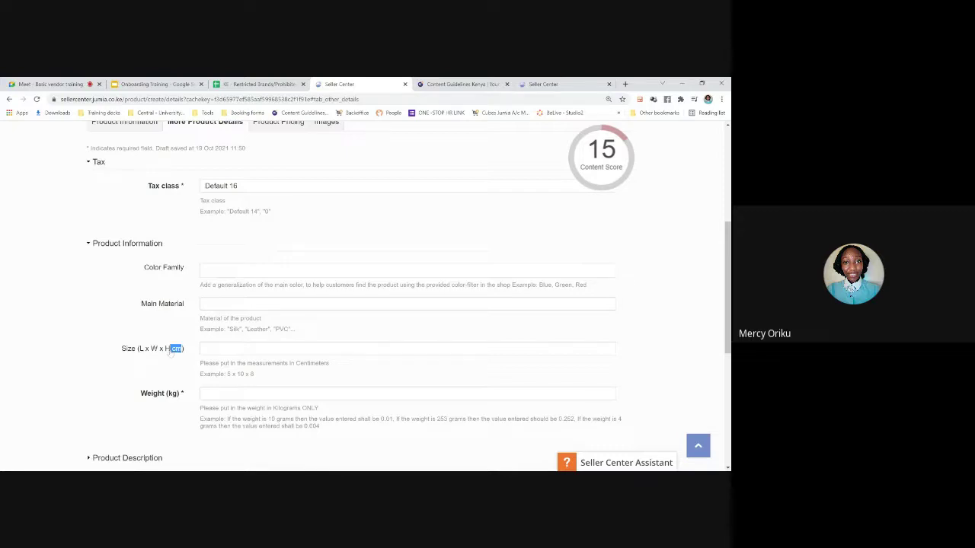
{"action": "left_click", "coordinate": [172, 402]}
{"action": "scroll", "coordinate": [145, 335], "scroll_direction": "down", "scroll_amount": 3}
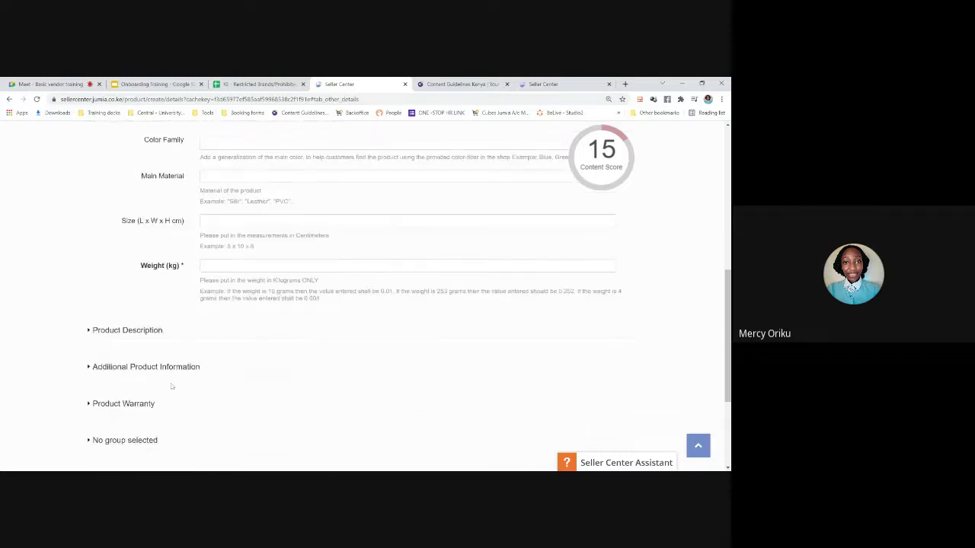
Expand the Product Description section and enter the description lines "Features", "How it works/used", "Benefits" and "Simple"
{"action": "left_click", "coordinate": [145, 335]}
{"action": "scroll", "coordinate": [146, 339], "scroll_direction": "down", "scroll_amount": 2}
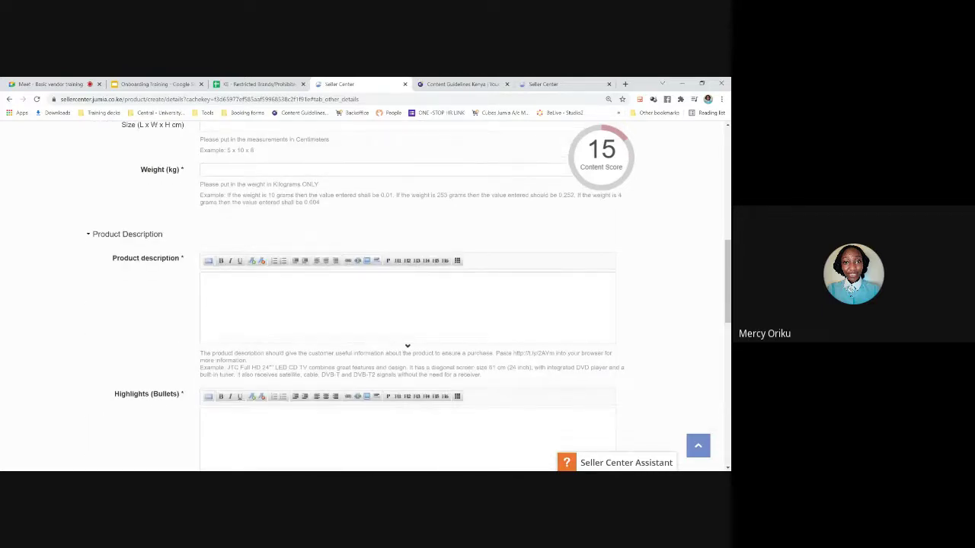
{"action": "type", "text": "Features"}
{"action": "type", "text": "How it worls"}
{"action": "type", "text": "ks/used"}
{"action": "key", "text": "Return"}
{"action": "type", "text": "Benefits"}
{"action": "type", "text": "Simple"}
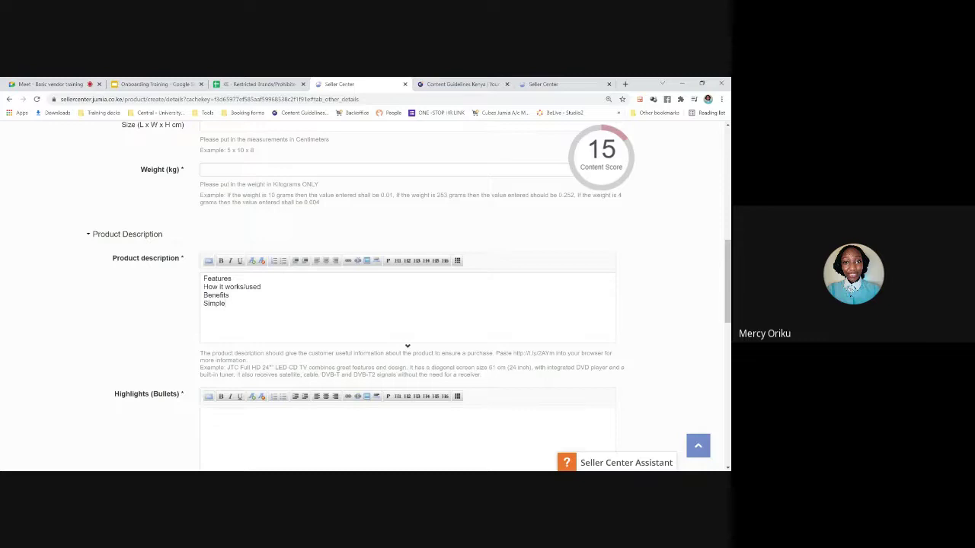
{"action": "scroll", "coordinate": [407, 297], "scroll_direction": "down", "scroll_amount": 2}
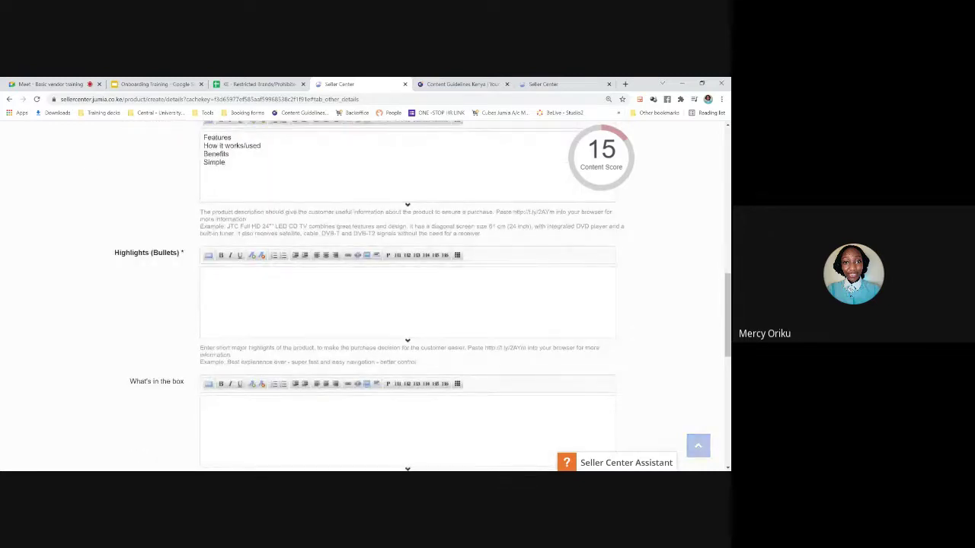
Start a bulleted list in the Highlights field below the product description
{"action": "scroll", "coordinate": [411, 297], "scroll_direction": "up", "scroll_amount": 1}
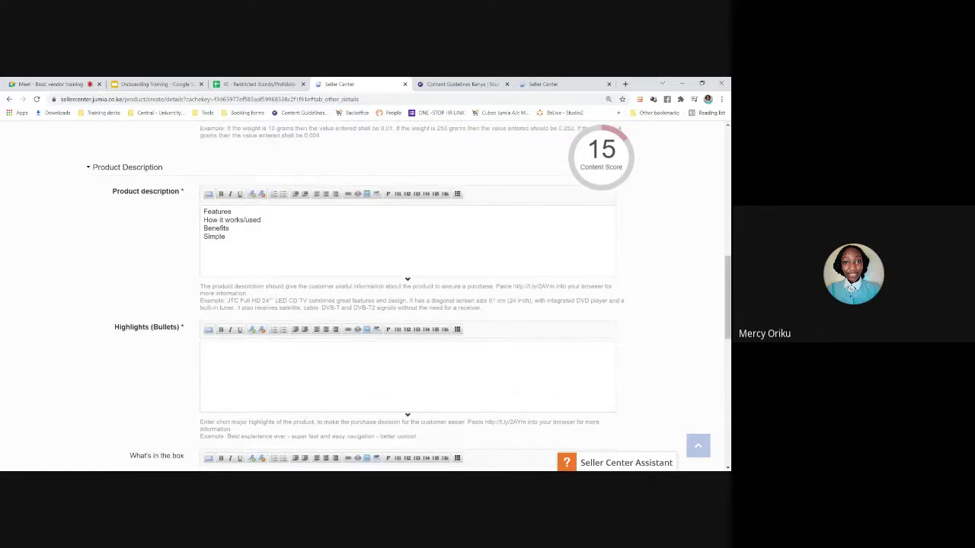
{"action": "scroll", "coordinate": [163, 222], "scroll_direction": "down", "scroll_amount": 2}
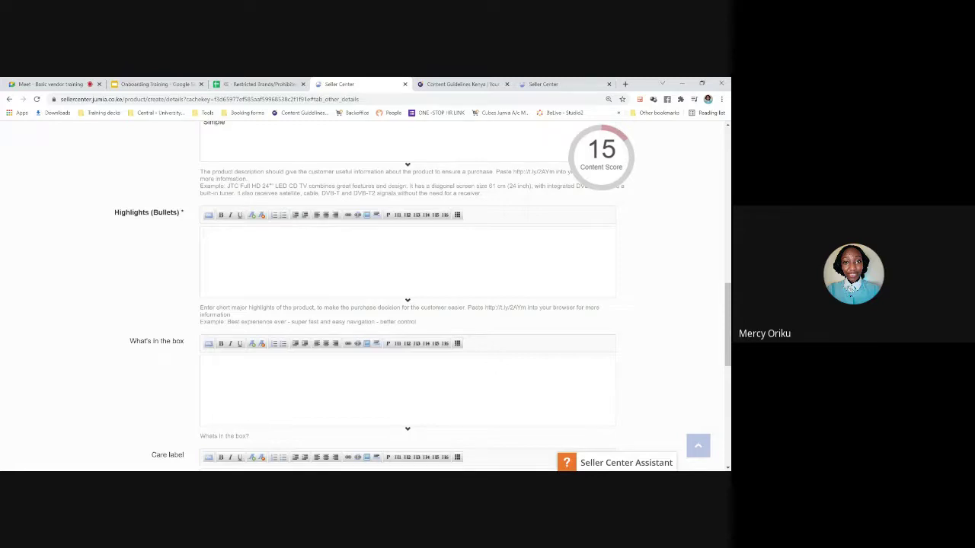
{"action": "double_click", "coordinate": [167, 216]}
{"action": "left_click", "coordinate": [283, 216]}
{"action": "scroll", "coordinate": [408, 298], "scroll_direction": "up", "scroll_amount": 2}
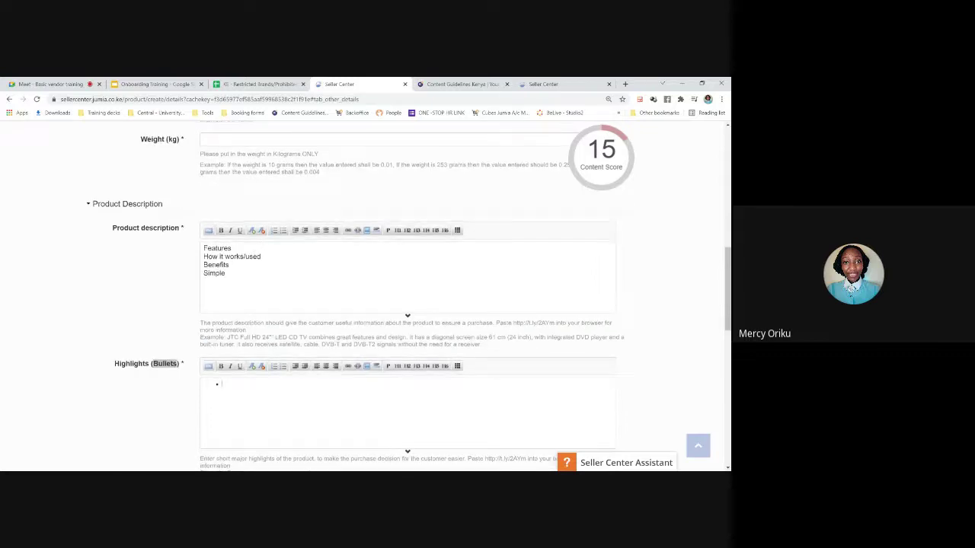
{"action": "scroll", "coordinate": [407, 297], "scroll_direction": "down", "scroll_amount": 2}
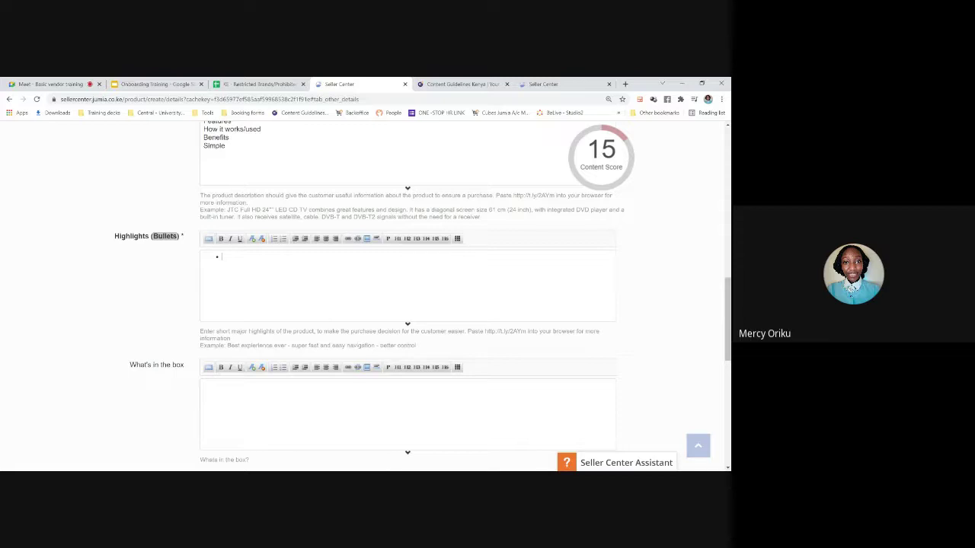
Enter "Main material is cotton" as the first highlight bullet
{"action": "type", "text": "Cotto"}
{"action": "key", "text": "BackSpace"}
{"action": "key", "text": "BackSpace"}
{"action": "key", "text": "BackSpace"}
{"action": "key", "text": "BackSpace"}
{"action": "key", "text": "BackSpace"}
{"action": "type", "text": "Main ma"}
{"action": "type", "text": "terial "}
{"action": "type", "text": "is co"}
{"action": "type", "text": "tton"}
Add the second highlight bullet "Can support babies upto 6mnths"
{"action": "type", "text": "Can support"}
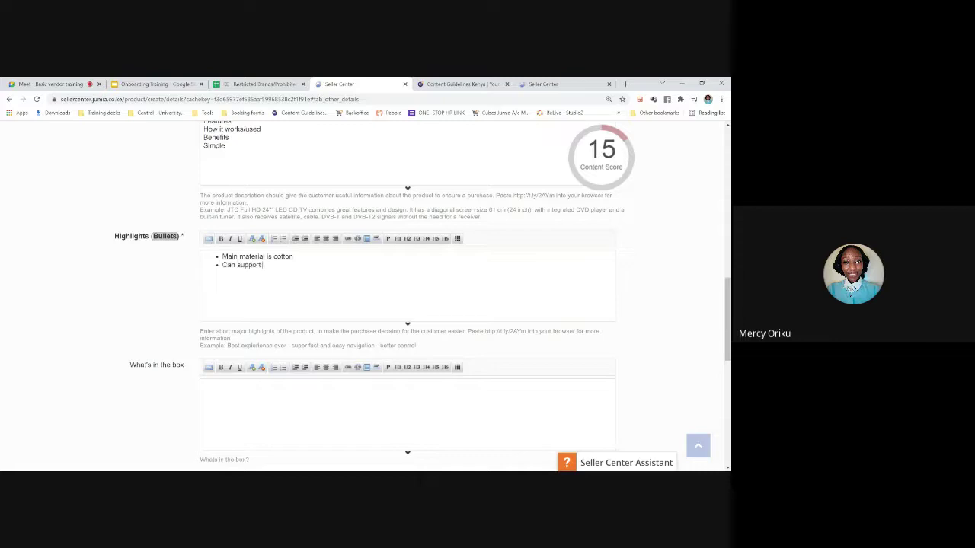
{"action": "type", "text": " child"}
{"action": "key", "text": "BackSpace"}
{"action": "key", "text": "BackSpace"}
{"action": "key", "text": "BackSpace"}
{"action": "key", "text": "BackSpace"}
{"action": "key", "text": "BackSpace"}
{"action": "key", "text": "BackSpace"}
{"action": "type", "text": "babies upto 6mnths M"}
{"action": "key", "text": "BackSpace"}
{"action": "type", "text": "h"}
{"action": "key", "text": "BackSpace"}
Add the highlight bullets "Has feather insert" and "Comes with removable cover"
{"action": "type", "text": "Has feaather insert"}
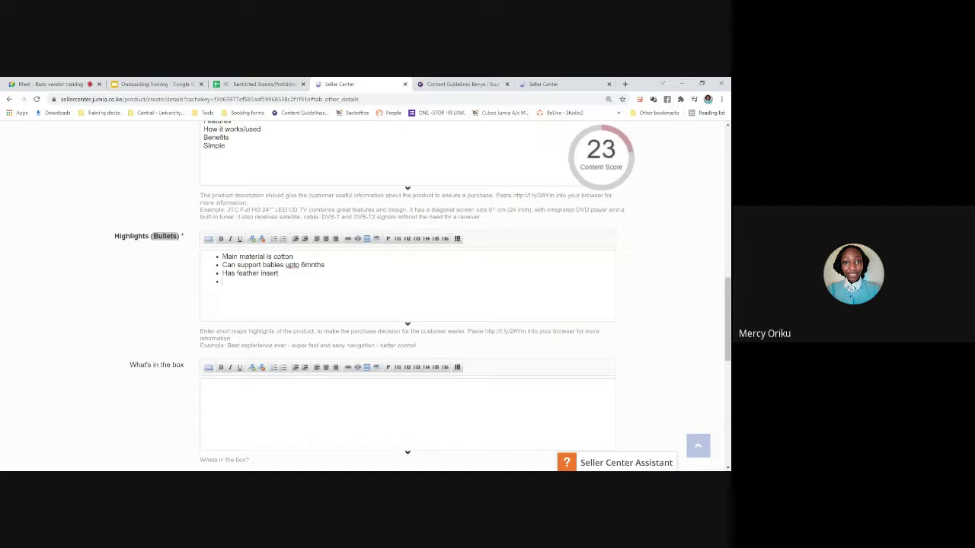
{"action": "type", "text": "Con"}
{"action": "type", "text": "e"}
{"action": "key", "text": "BackSpace"}
{"action": "key", "text": "BackSpace"}
{"action": "type", "text": "mes with removable "}
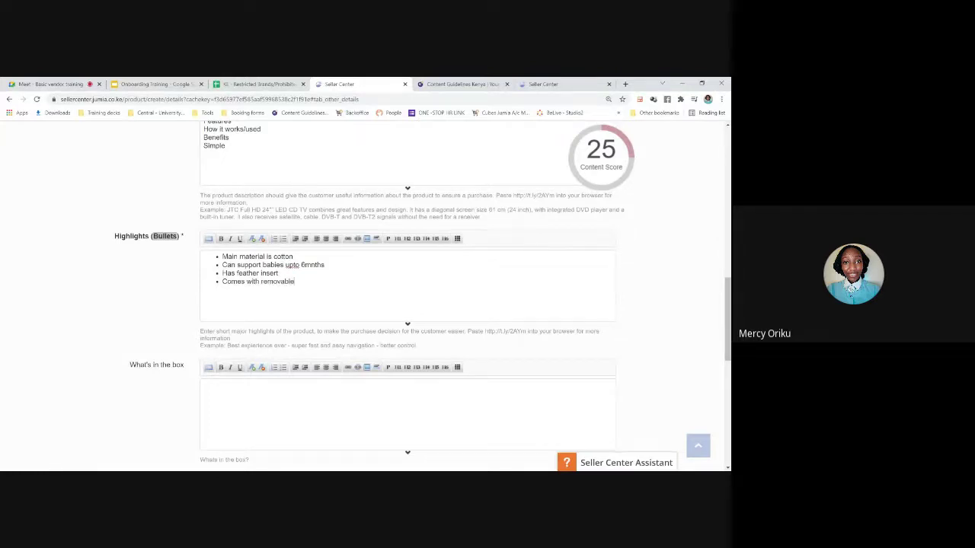
{"action": "type", "text": "cover"}
Fill in What's in the box with a bulleted list reading "1 x nursing pillow" and "manual"
{"action": "scroll", "coordinate": [408, 295], "scroll_direction": "up", "scroll_amount": 2}
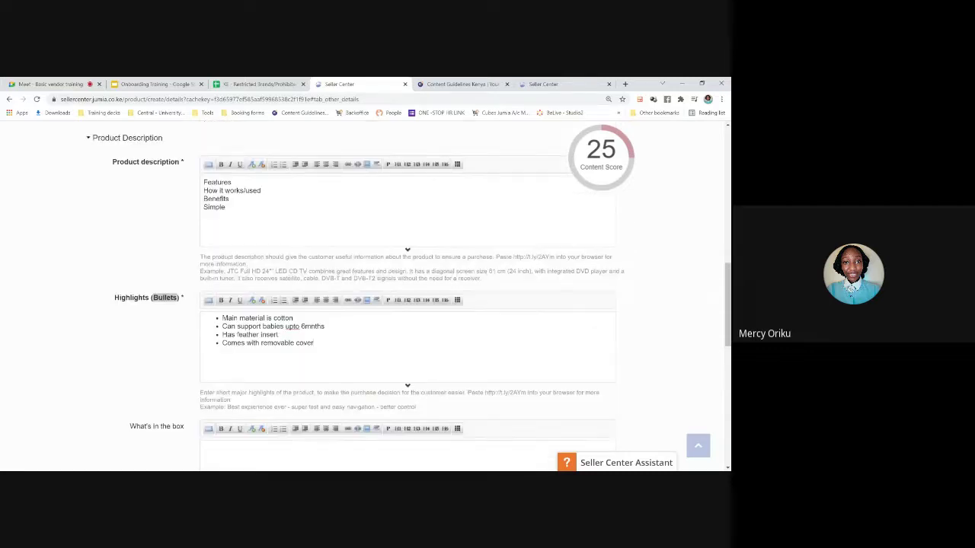
{"action": "scroll", "coordinate": [408, 295], "scroll_direction": "down", "scroll_amount": 1}
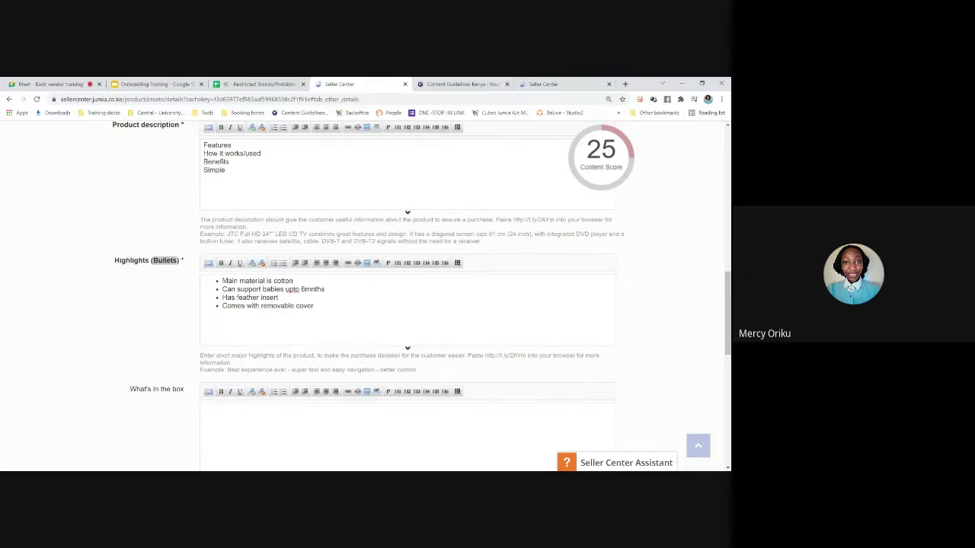
{"action": "scroll", "coordinate": [408, 305], "scroll_direction": "down", "scroll_amount": 2}
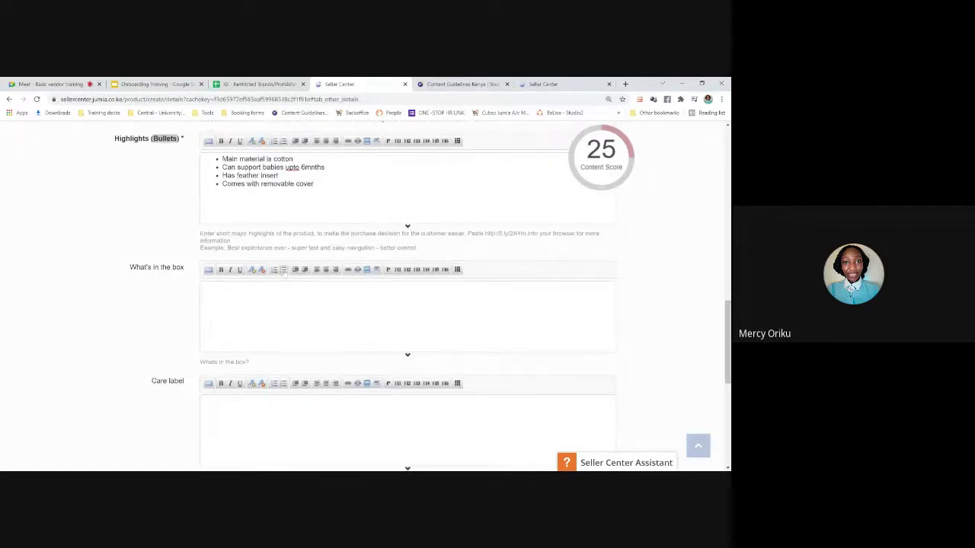
{"action": "type", "text": "1 x nu"}
{"action": "type", "text": "rsing pillo"}
{"action": "type", "text": "w "}
{"action": "type", "text": "manual"}
Expand the Additional Product Information section and examine its area of use, assembly, production country, storage and expiry fields
{"action": "scroll", "coordinate": [281, 227], "scroll_direction": "down", "scroll_amount": 2}
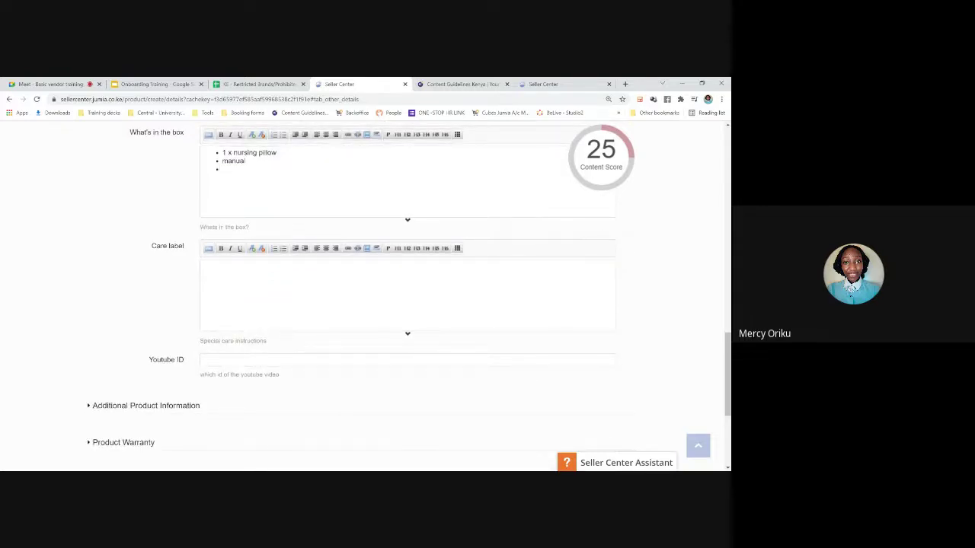
{"action": "scroll", "coordinate": [366, 297], "scroll_direction": "down", "scroll_amount": 2}
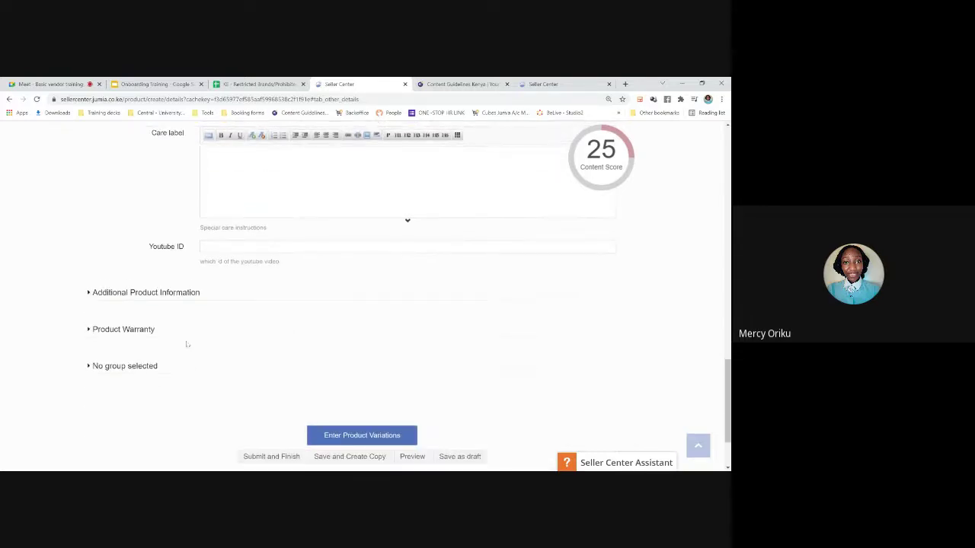
{"action": "left_click", "coordinate": [186, 294]}
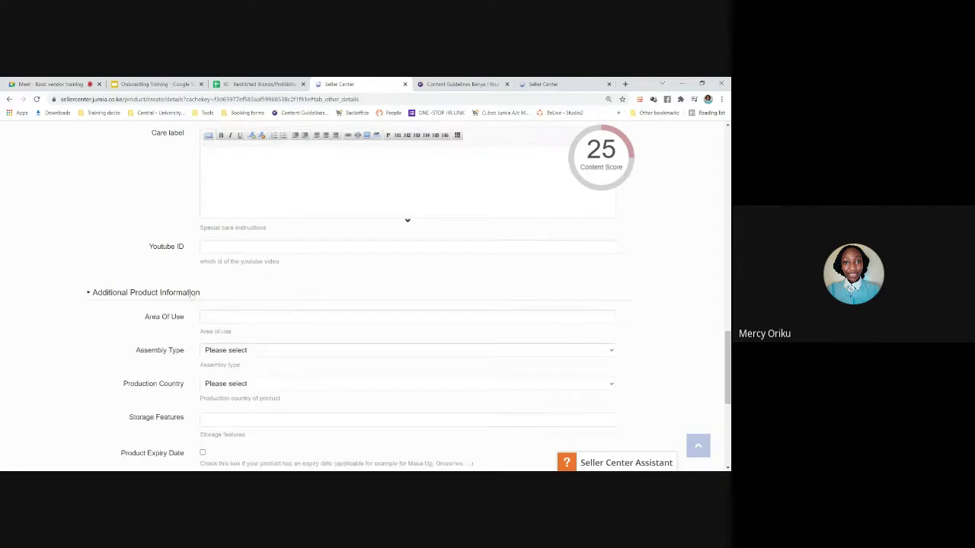
{"action": "scroll", "coordinate": [267, 366], "scroll_direction": "down", "scroll_amount": 1}
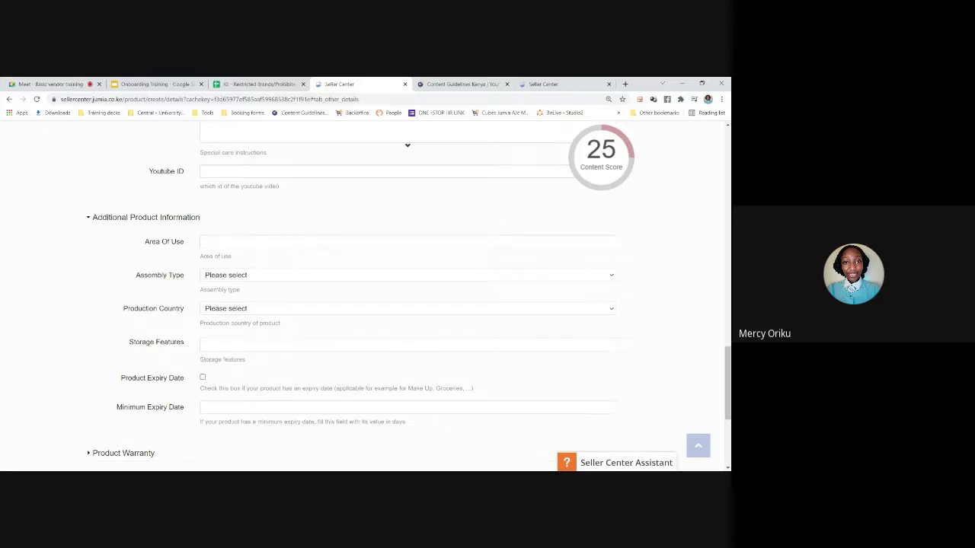
{"action": "scroll", "coordinate": [139, 342], "scroll_direction": "down", "scroll_amount": 3}
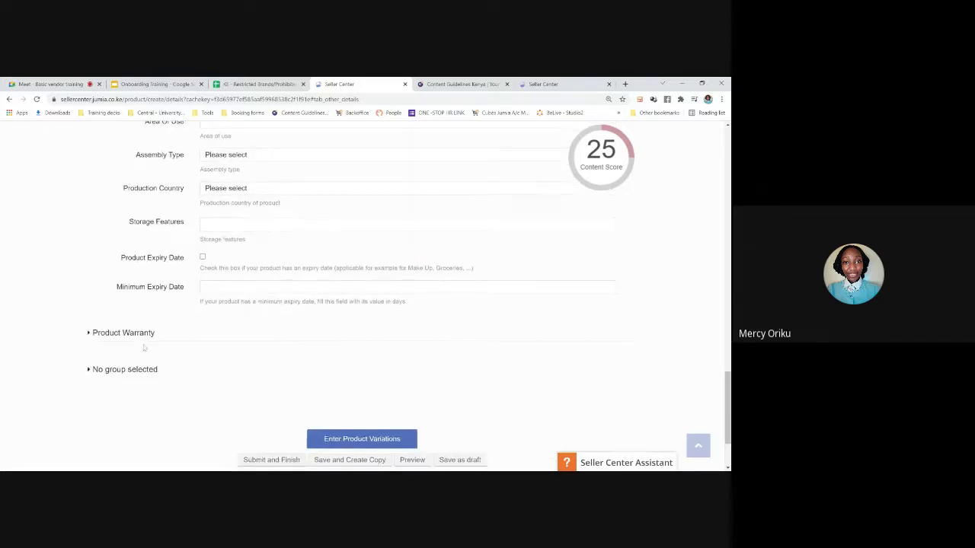
Expand the Product Warranty section and enter "No warranty" in a bulleted list
{"action": "left_click", "coordinate": [140, 341]}
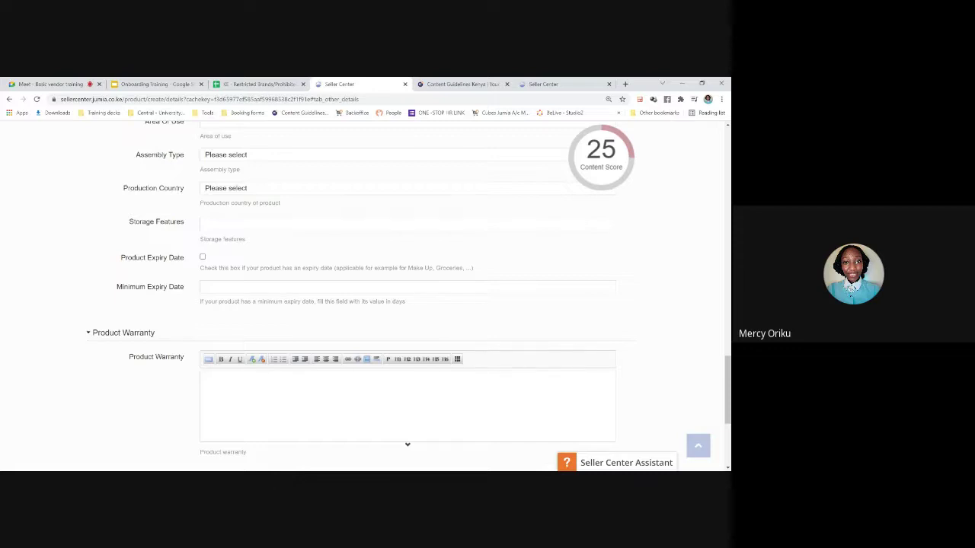
{"action": "scroll", "coordinate": [283, 320], "scroll_direction": "down", "scroll_amount": 1}
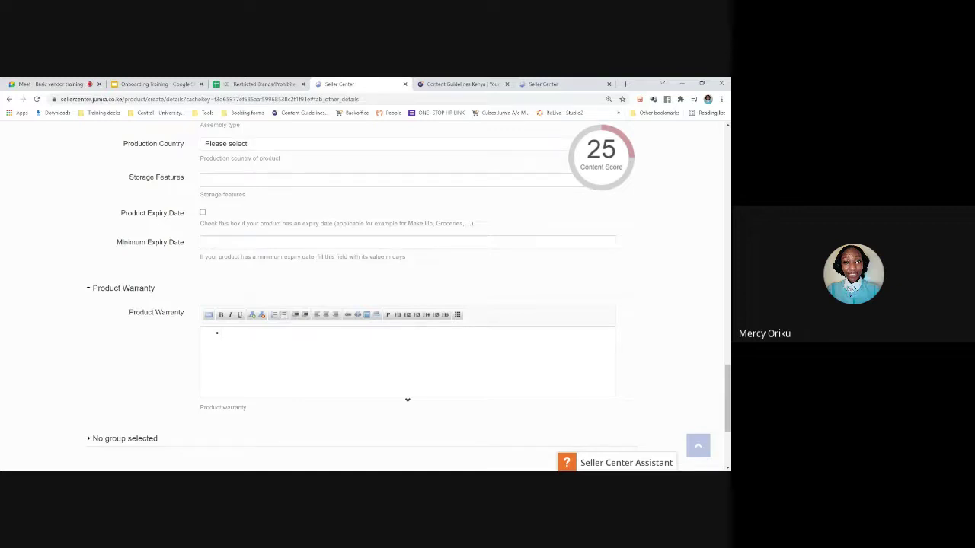
{"action": "type", "text": "No warranty"}
{"action": "type", "text": "yr"}
Return to the start of the form and open the Product Pricing section
{"action": "scroll", "coordinate": [283, 323], "scroll_direction": "up", "scroll_amount": 20}
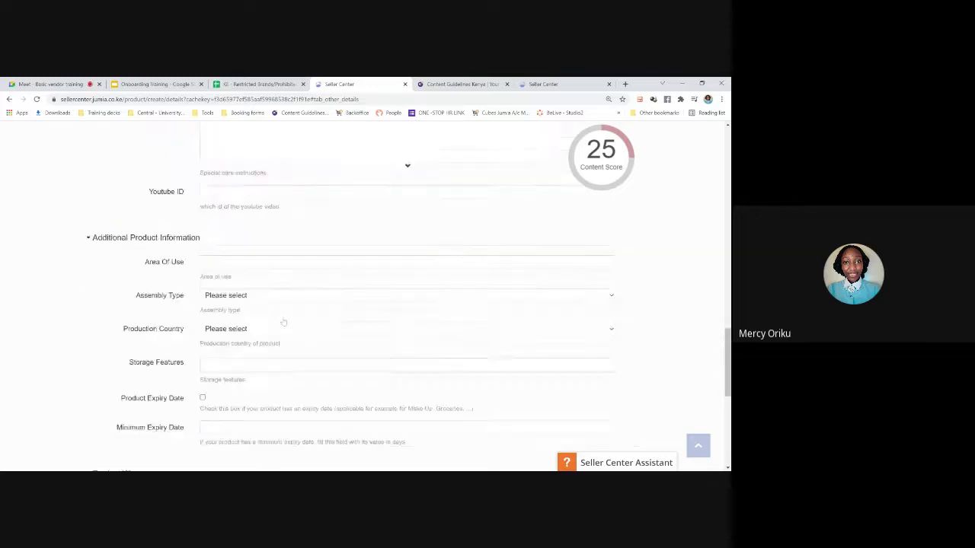
{"action": "scroll", "coordinate": [283, 323], "scroll_direction": "up", "scroll_amount": 3}
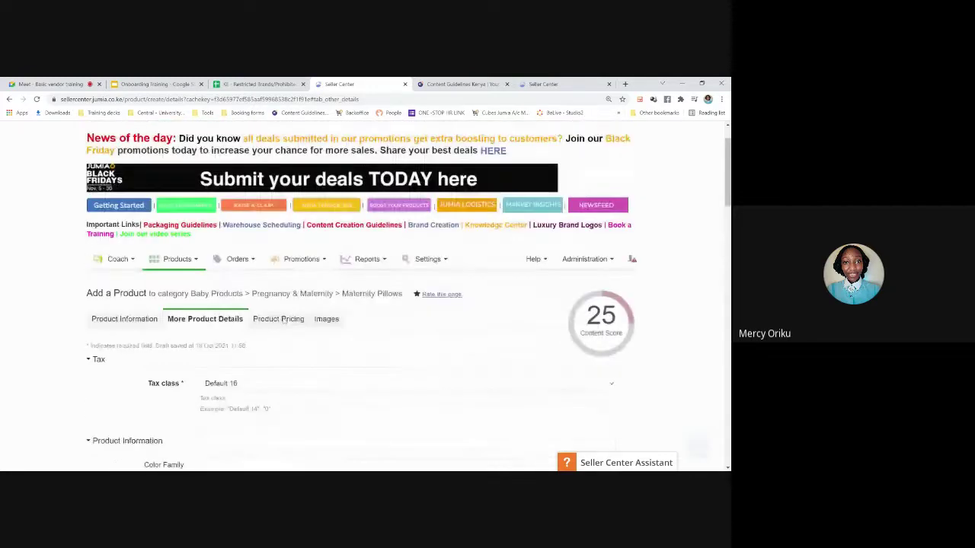
{"action": "left_click", "coordinate": [284, 320]}
{"action": "scroll", "coordinate": [284, 323], "scroll_direction": "down", "scroll_amount": 3}
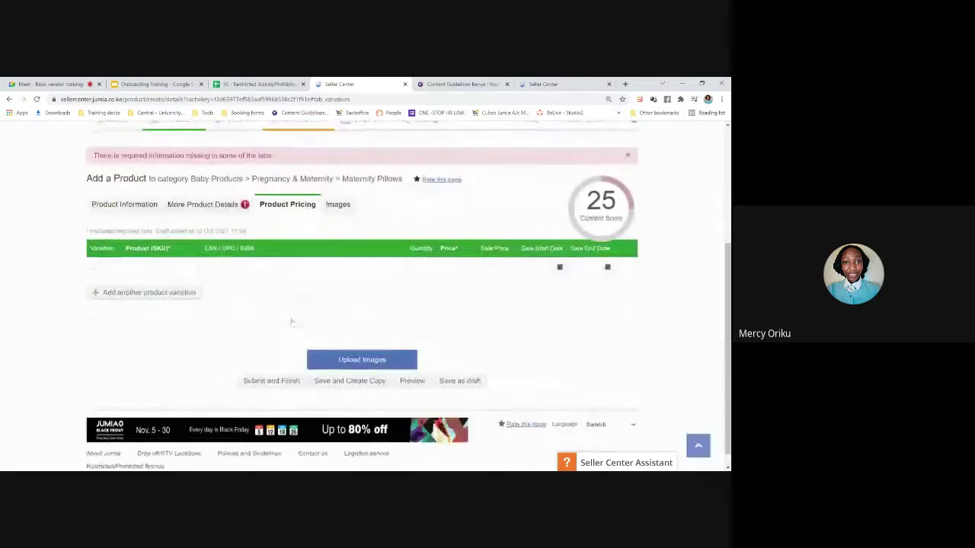
Check the price and quantity fields of the variation row, and enter "npolue" as the product SKU
{"action": "left_click", "coordinate": [470, 266]}
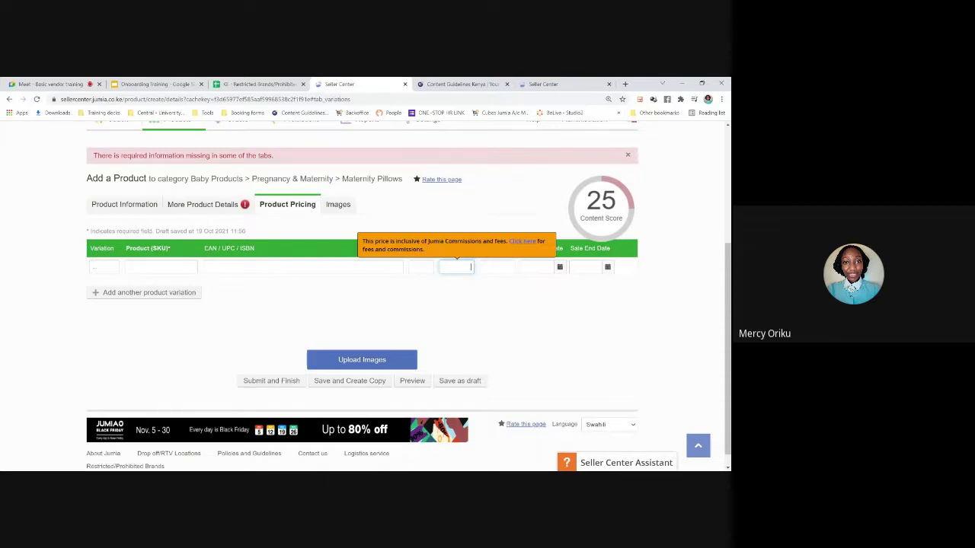
{"action": "left_click", "coordinate": [420, 267]}
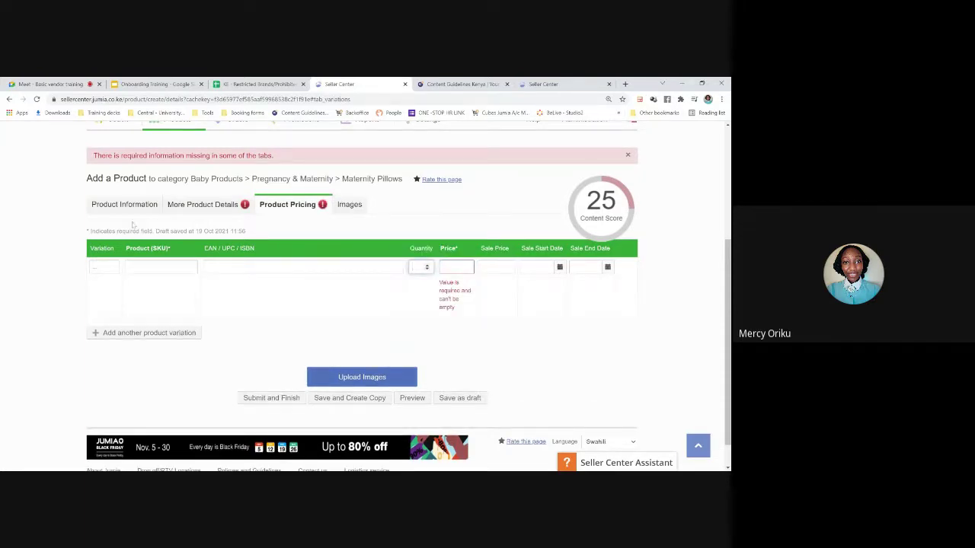
{"action": "left_click", "coordinate": [150, 266]}
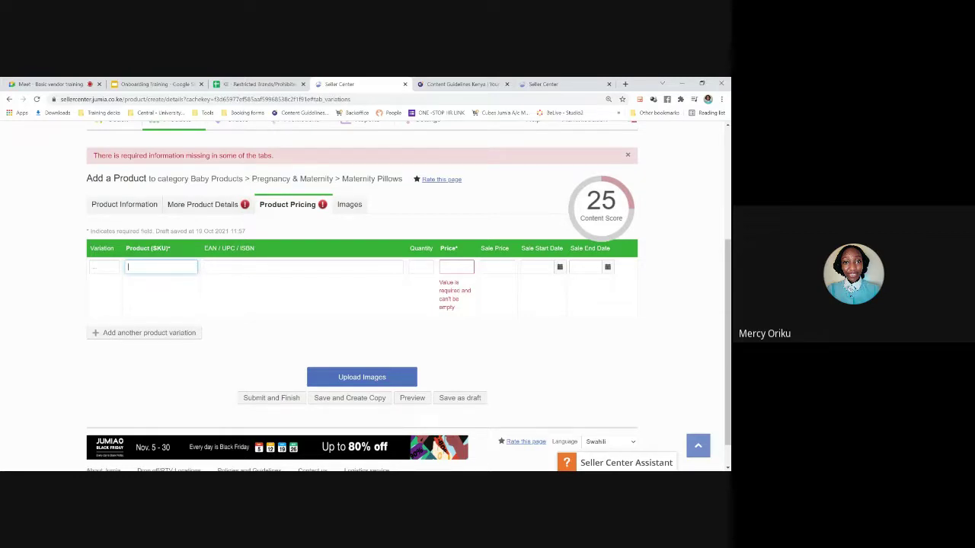
{"action": "type", "text": "npolue"}
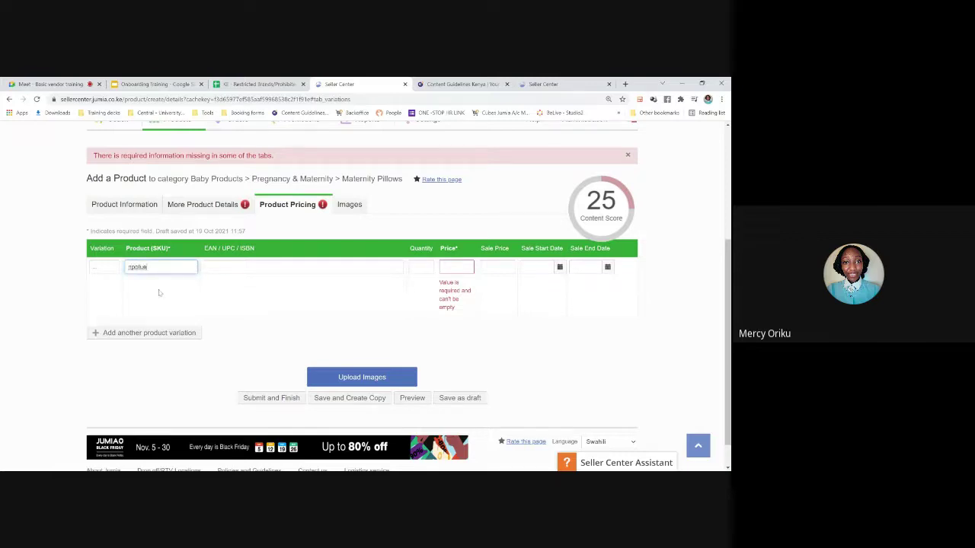